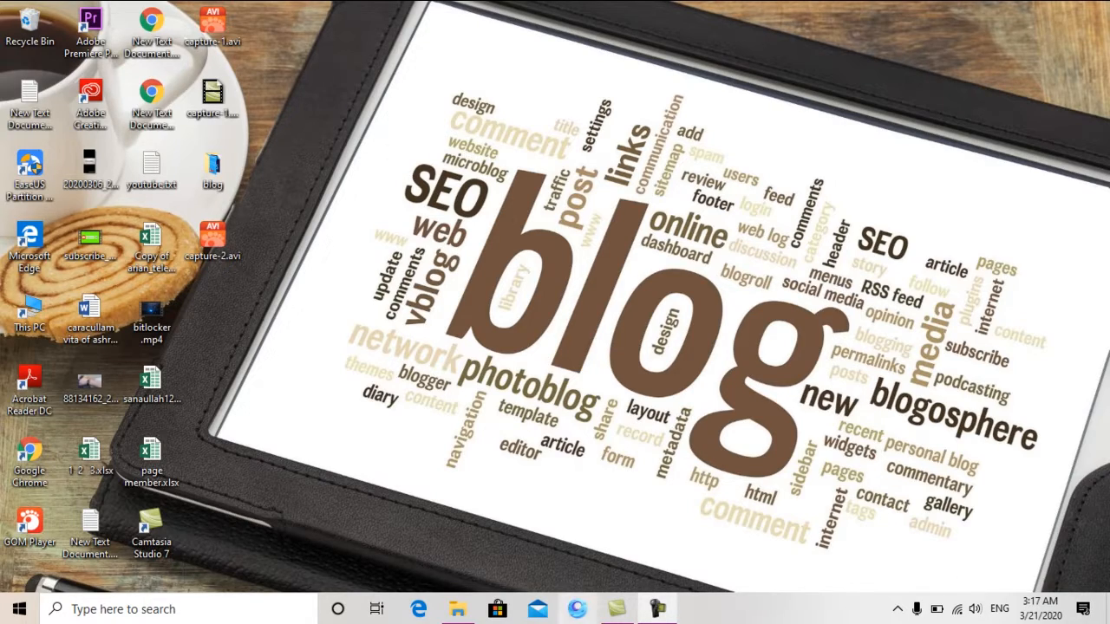
# - Open Google Chrome from the desktop and go to google.com
pyautogui.click(456, 608)
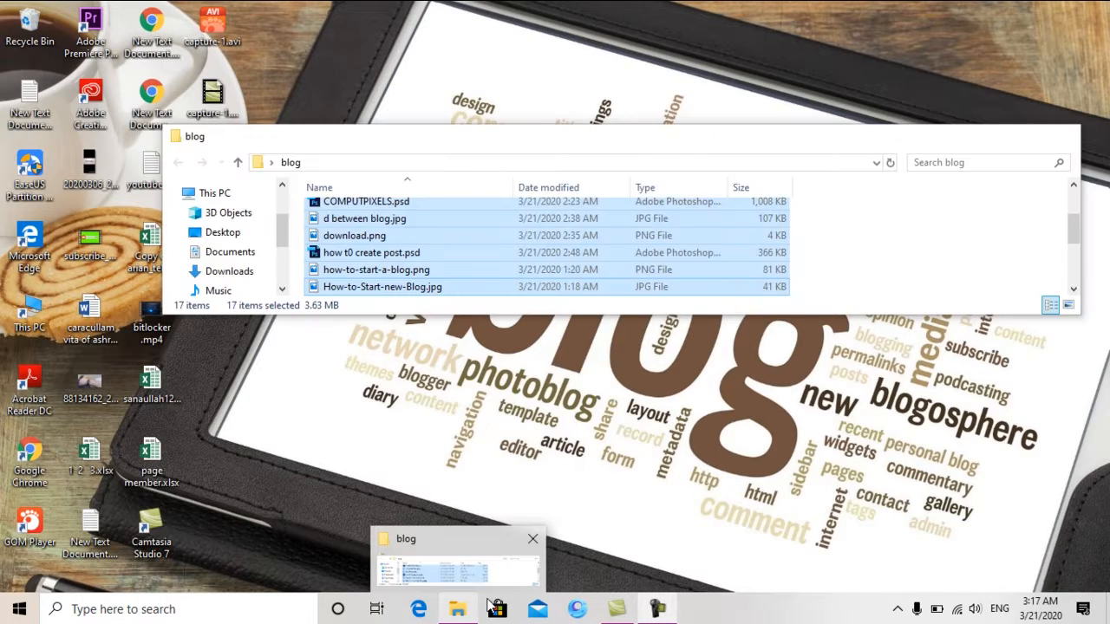
pyautogui.doubleClick(22, 459)
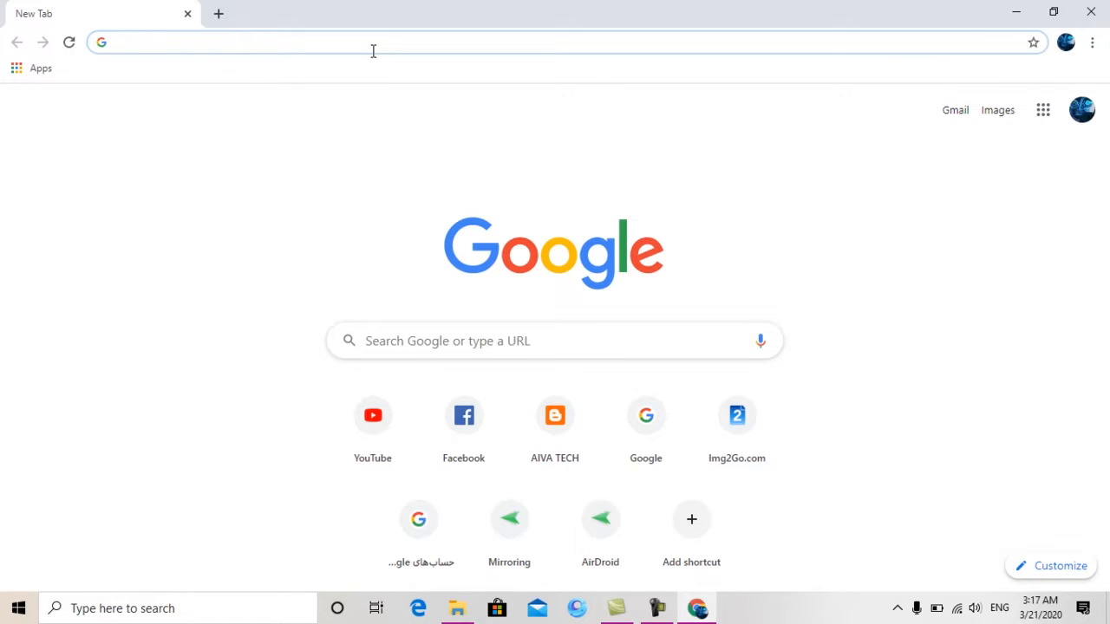
pyautogui.write('goo')
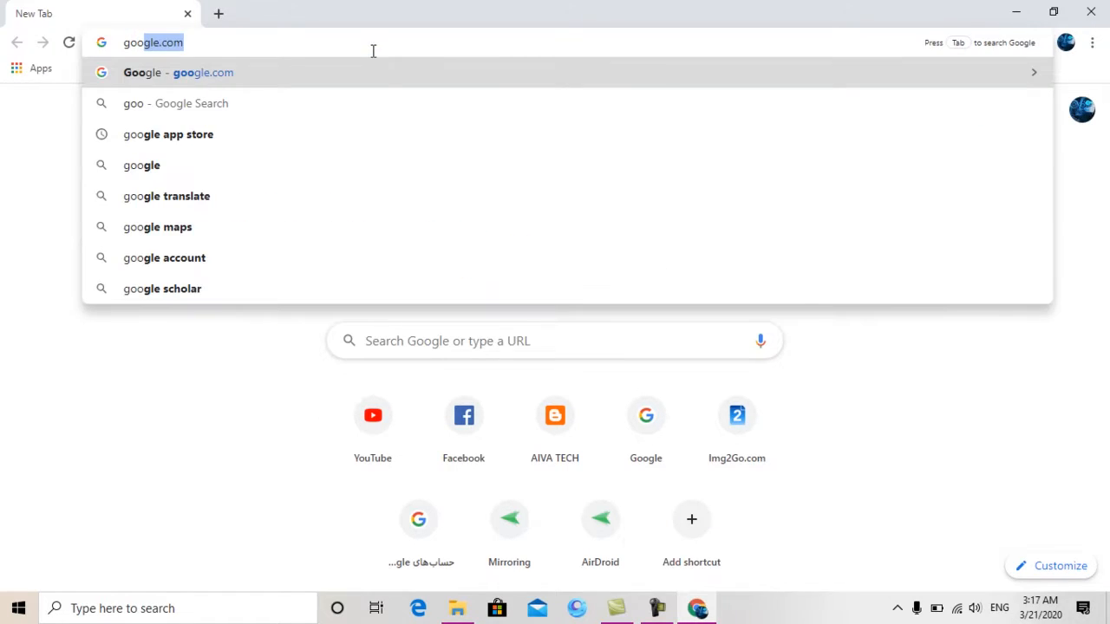
pyautogui.write('gle.co')
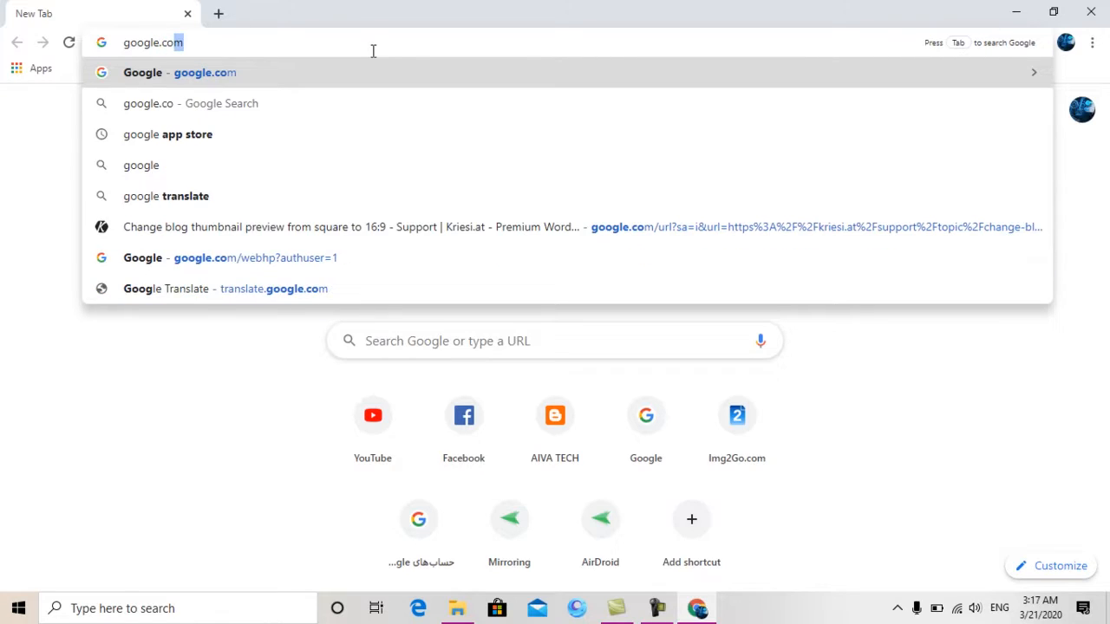
pyautogui.write(',')
pyautogui.press('BackSpace')
pyautogui.write('m')
pyautogui.press('Return')
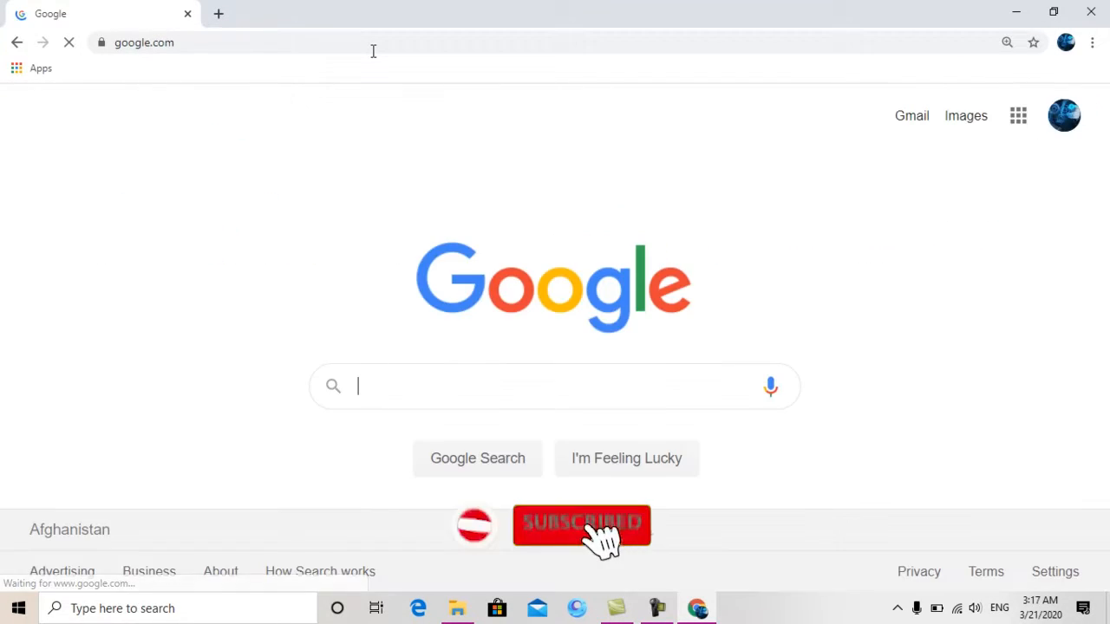
# - Go to facebook.com in the same browser tab
pyautogui.moveTo(263, 44); pyautogui.dragTo(101, 50)
pyautogui.write('facebook')
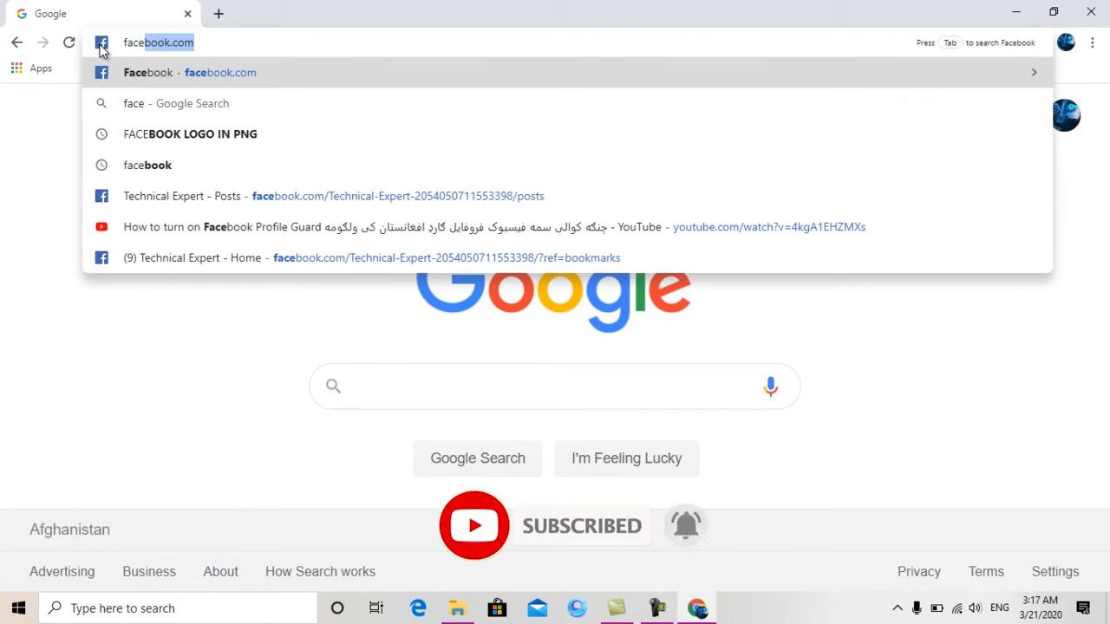
pyautogui.write('.com')
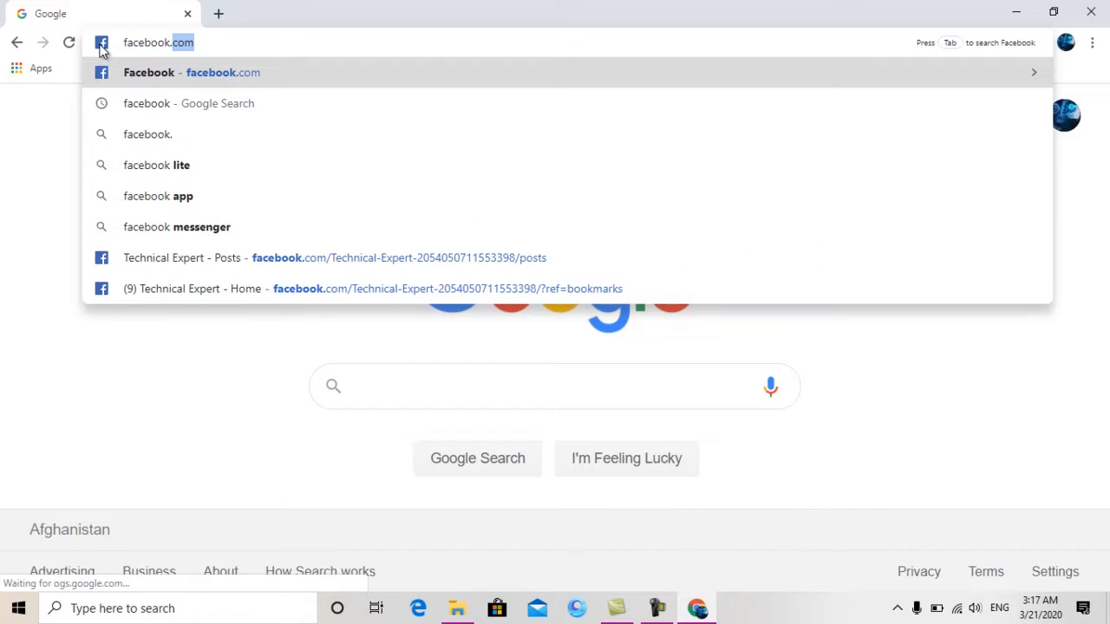
pyautogui.press('Return')
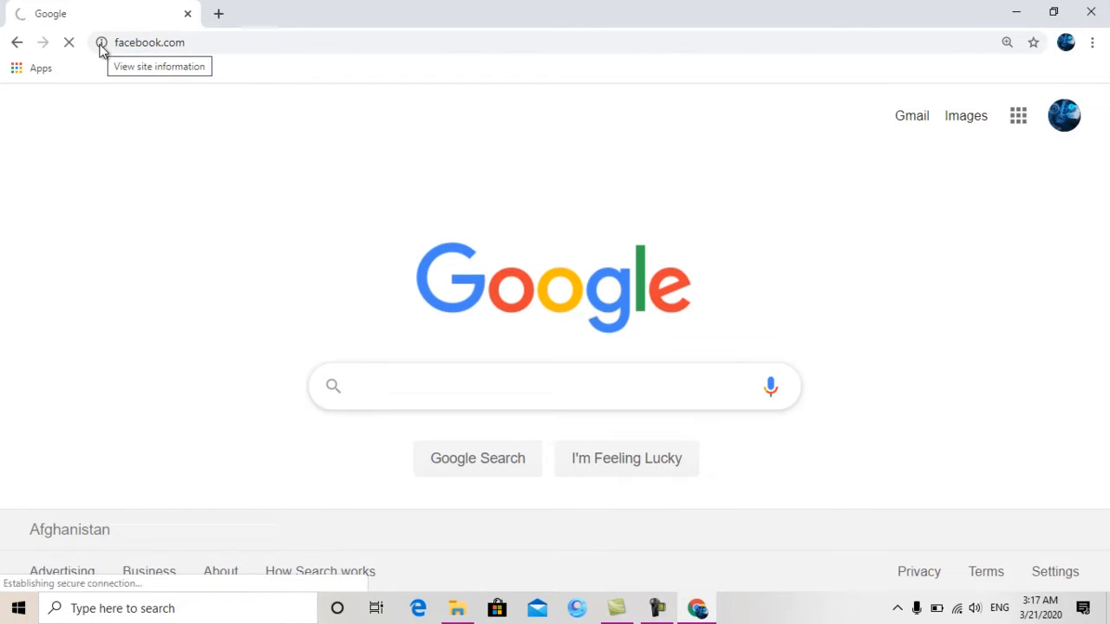
# - Load the blog at aivatech2.blogspot.com and look through its posts
pyautogui.doubleClick(178, 42)
pyautogui.moveTo(264, 48); pyautogui.dragTo(93, 48)
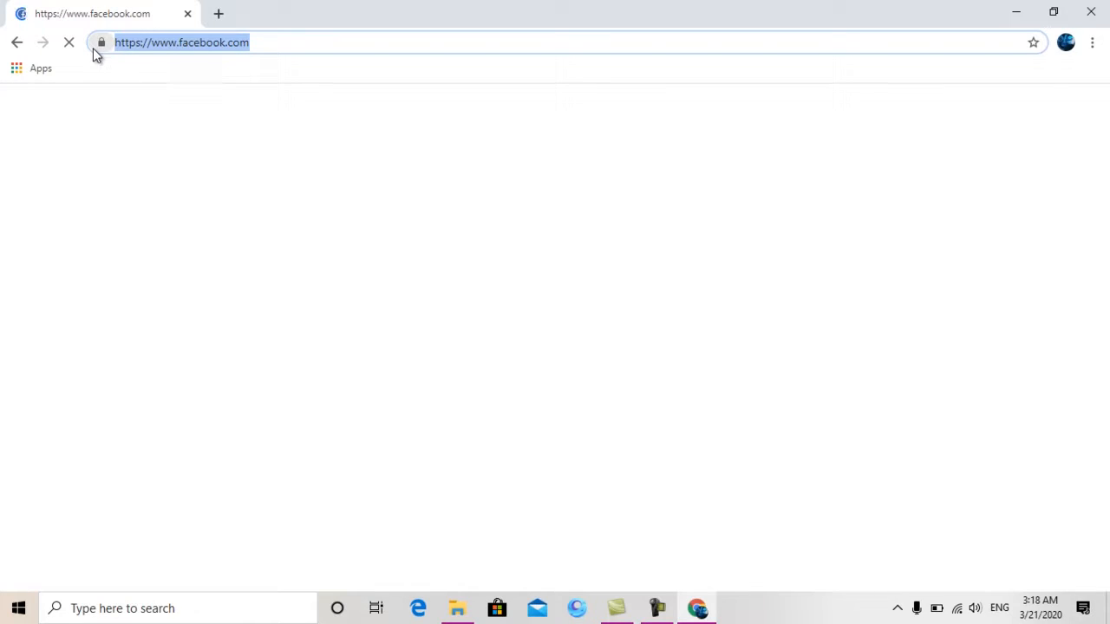
pyautogui.write('aivatech')
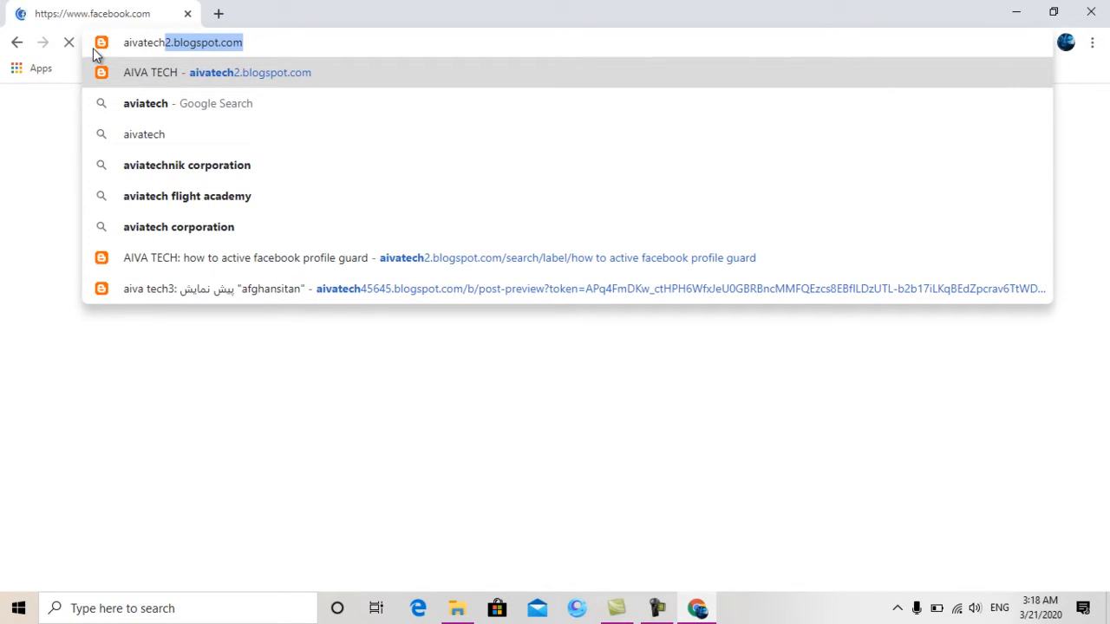
pyautogui.click(273, 42)
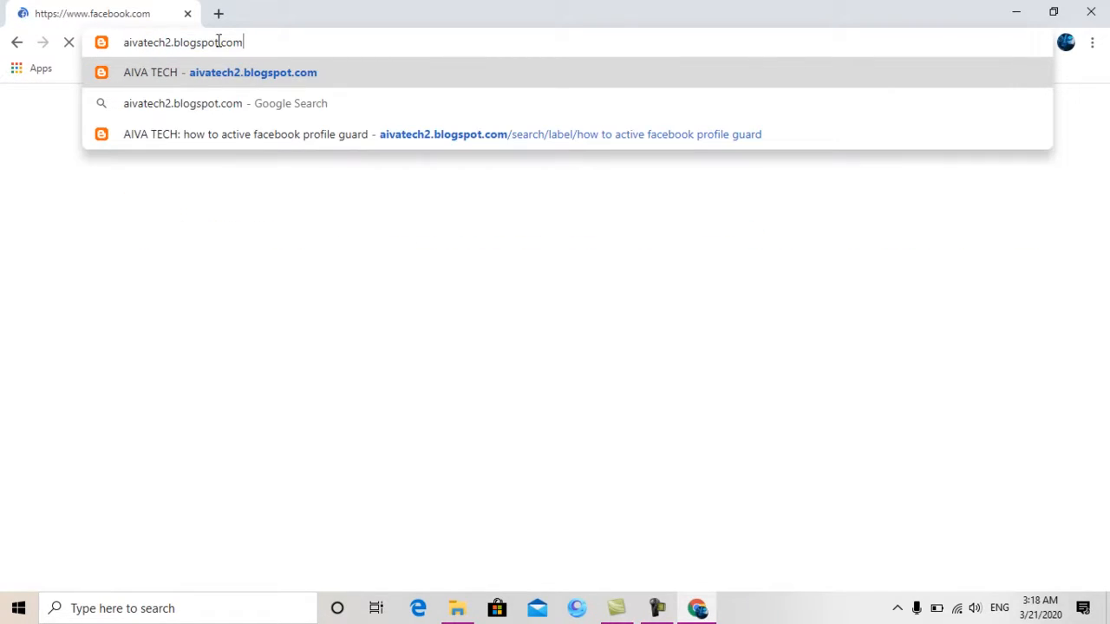
pyautogui.moveTo(173, 43); pyautogui.dragTo(251, 42)
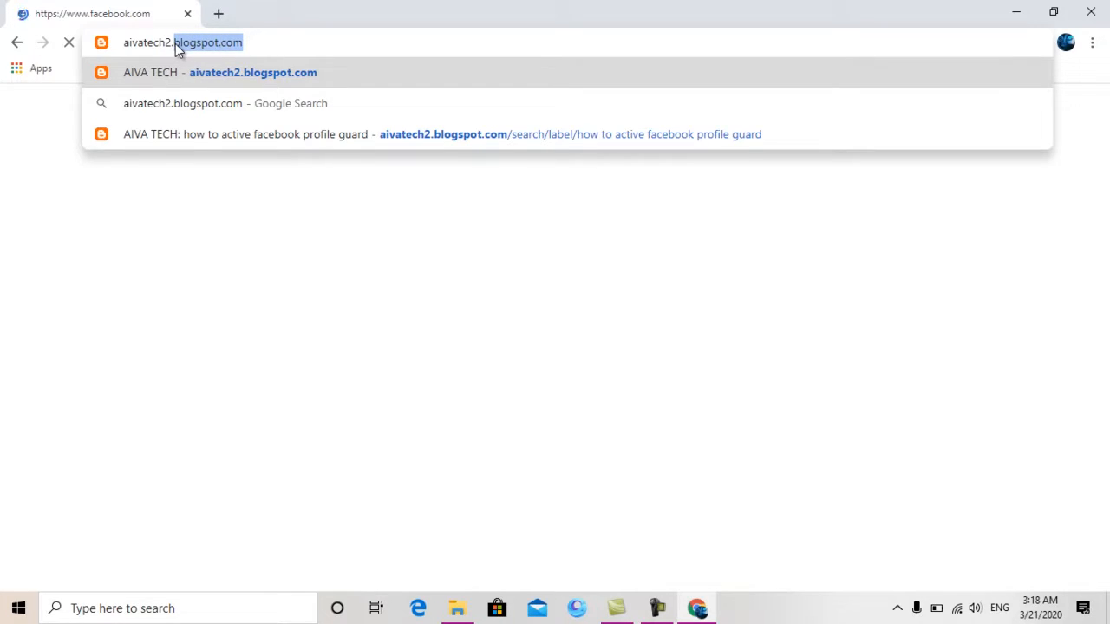
pyautogui.click(265, 43)
pyautogui.moveTo(171, 42); pyautogui.dragTo(224, 43)
pyautogui.click(280, 42)
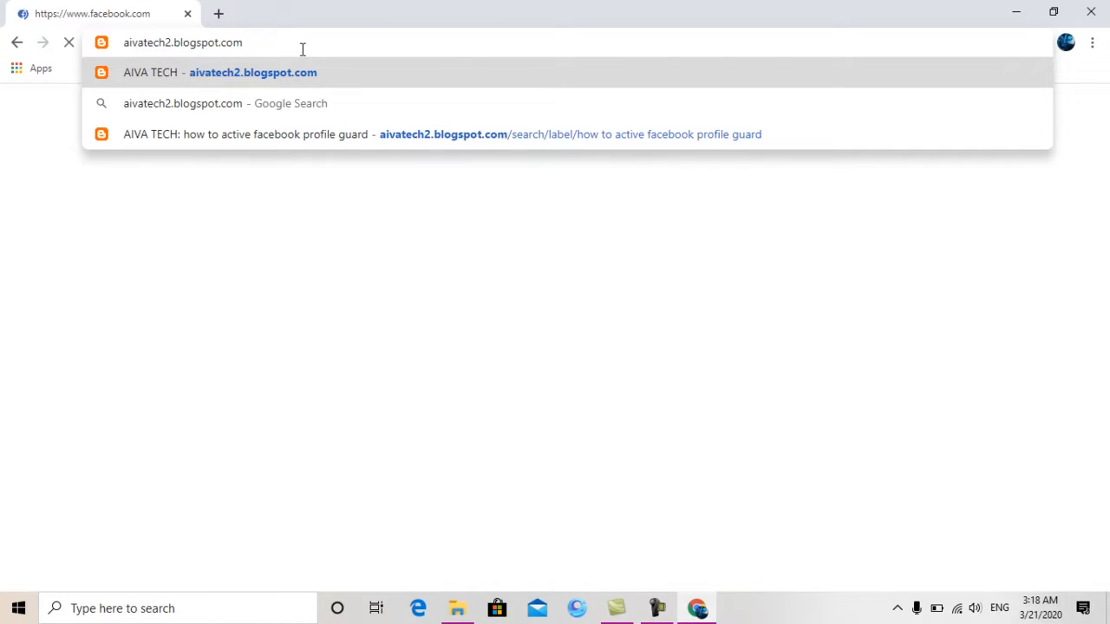
pyautogui.press('Return')
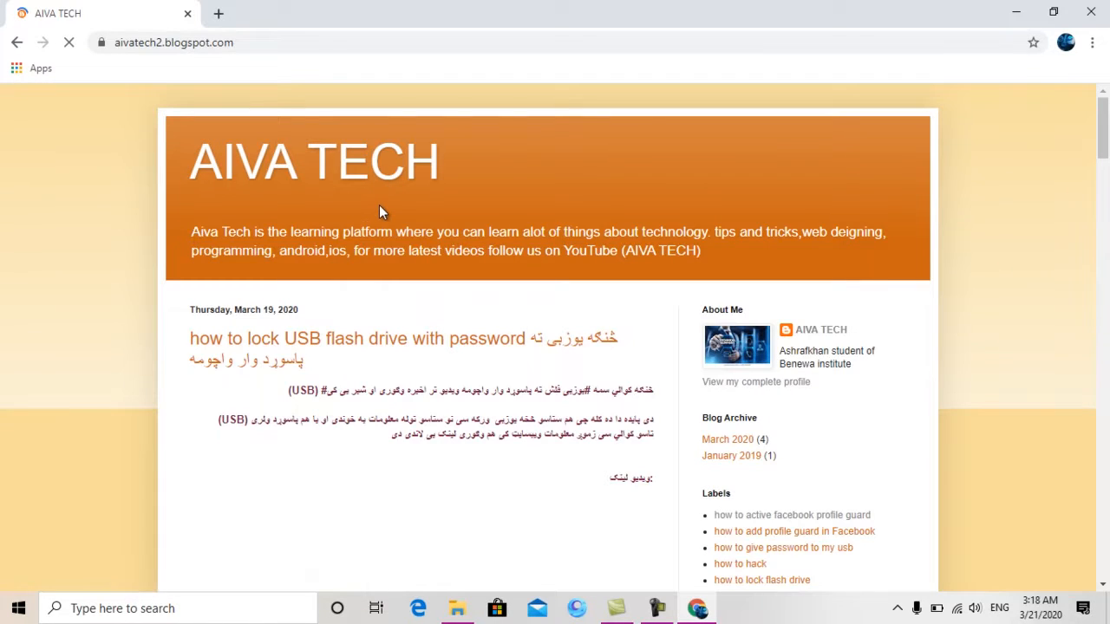
pyautogui.scroll(-2, 379, 208)
pyautogui.scroll(2, 379, 207)
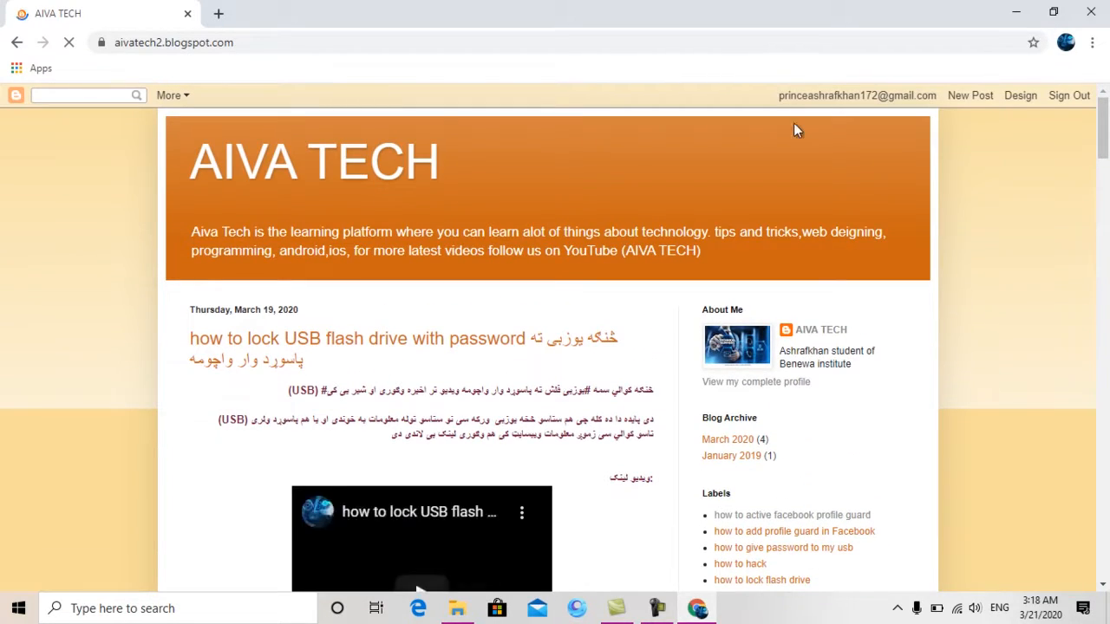
pyautogui.scroll(-15, 414, 386)
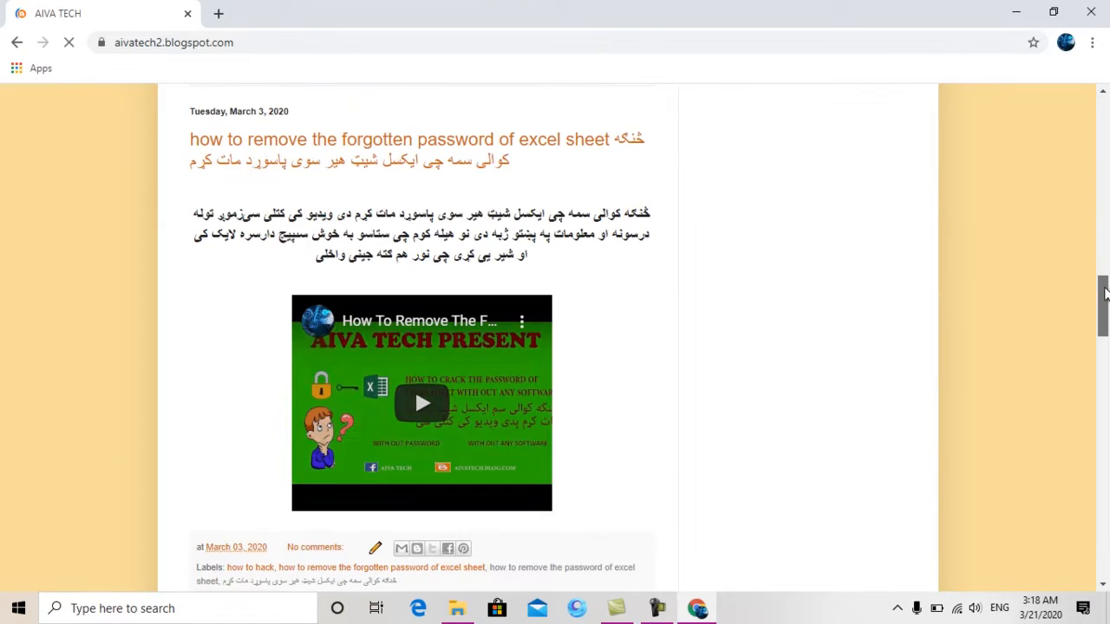
pyautogui.moveTo(1107, 310); pyautogui.dragTo(1105, 396)
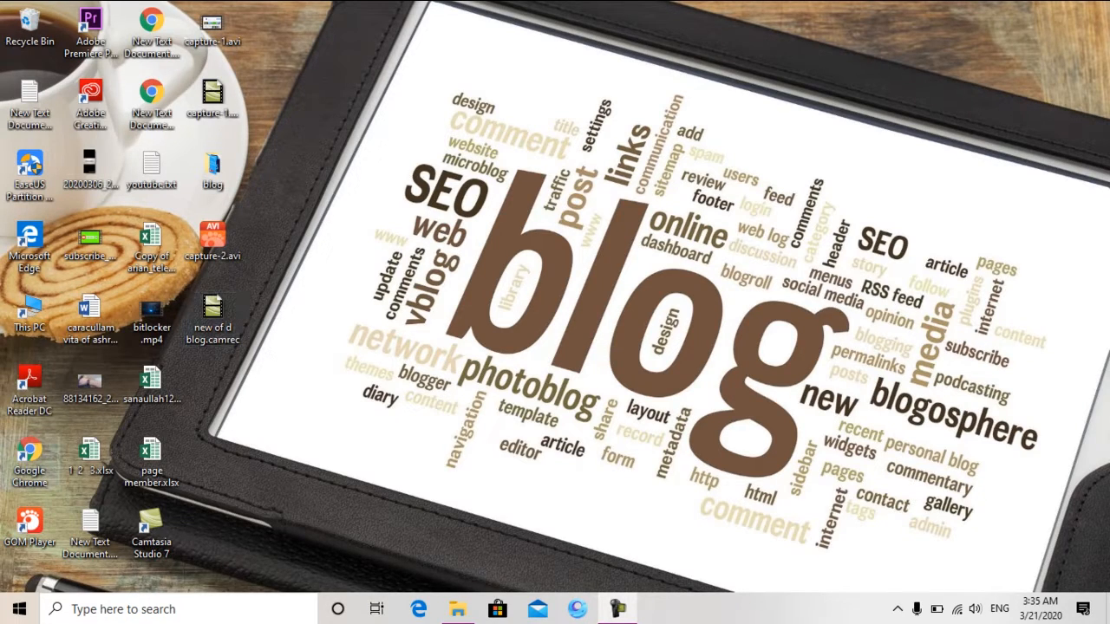
# - Open Google Chrome from the desktop and launch Blogger from the Google apps list
pyautogui.doubleClick(31, 459)
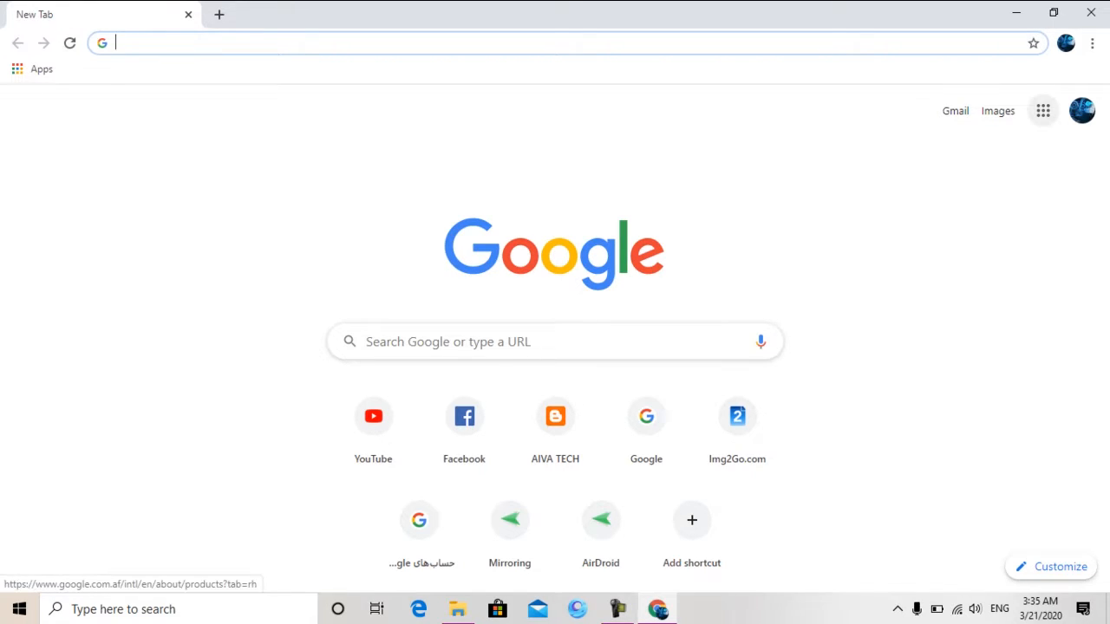
pyautogui.click(1043, 110)
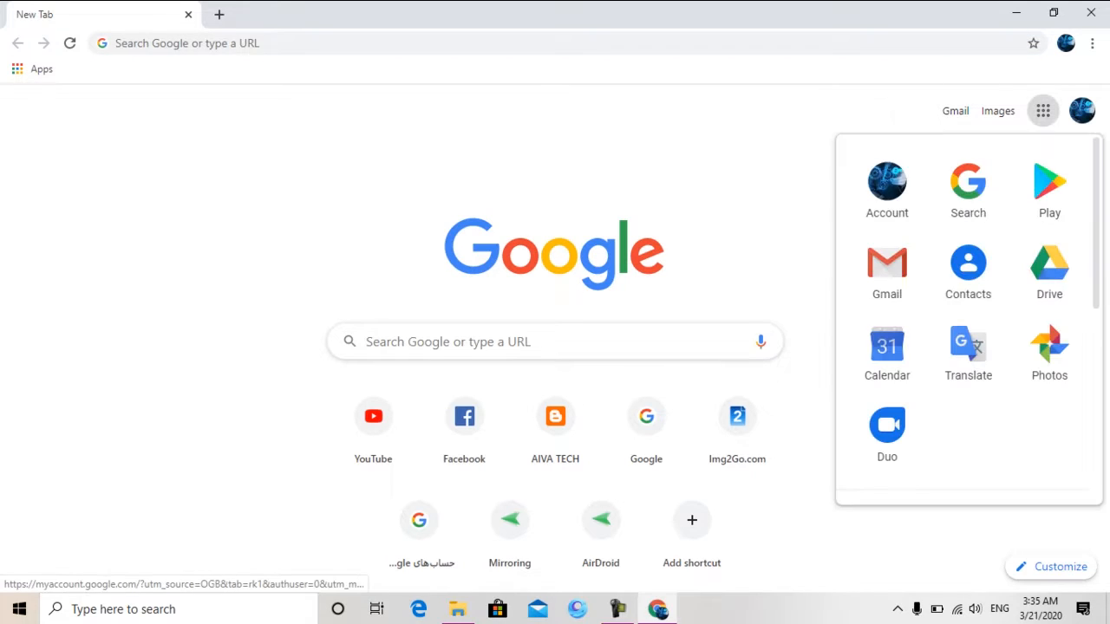
pyautogui.scroll(-3, 968, 320)
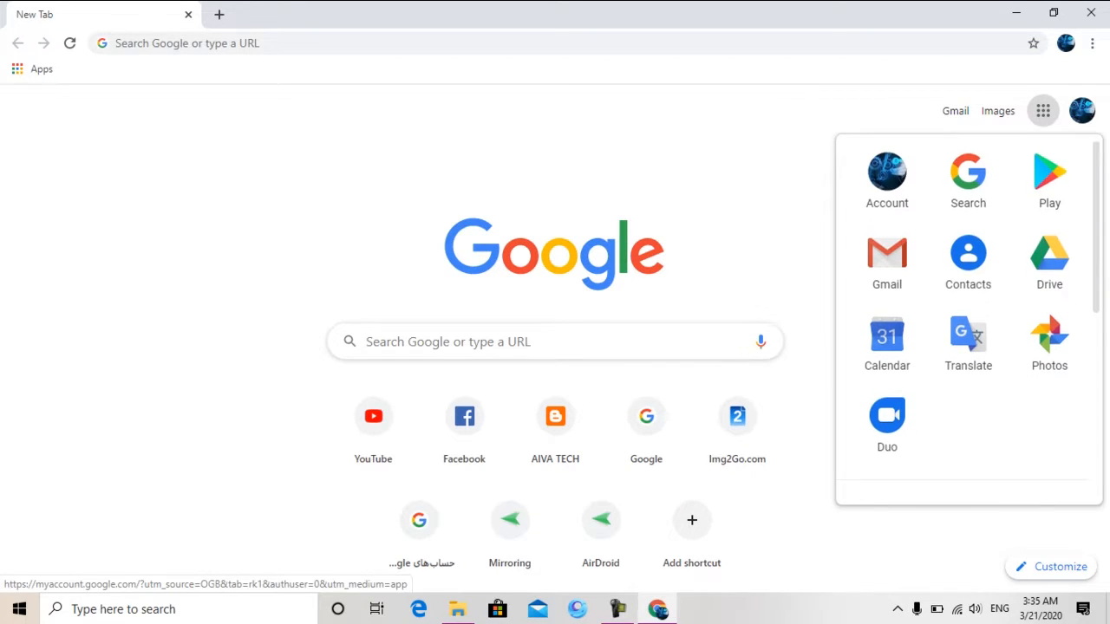
pyautogui.scroll(-2, 969, 320)
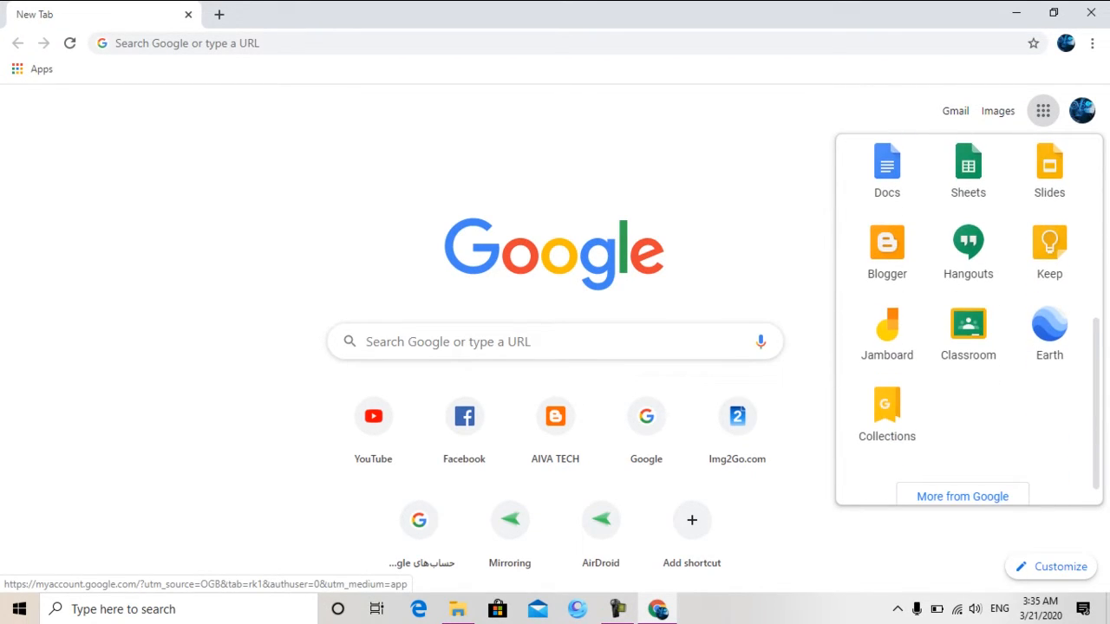
pyautogui.scroll(-1, 969, 321)
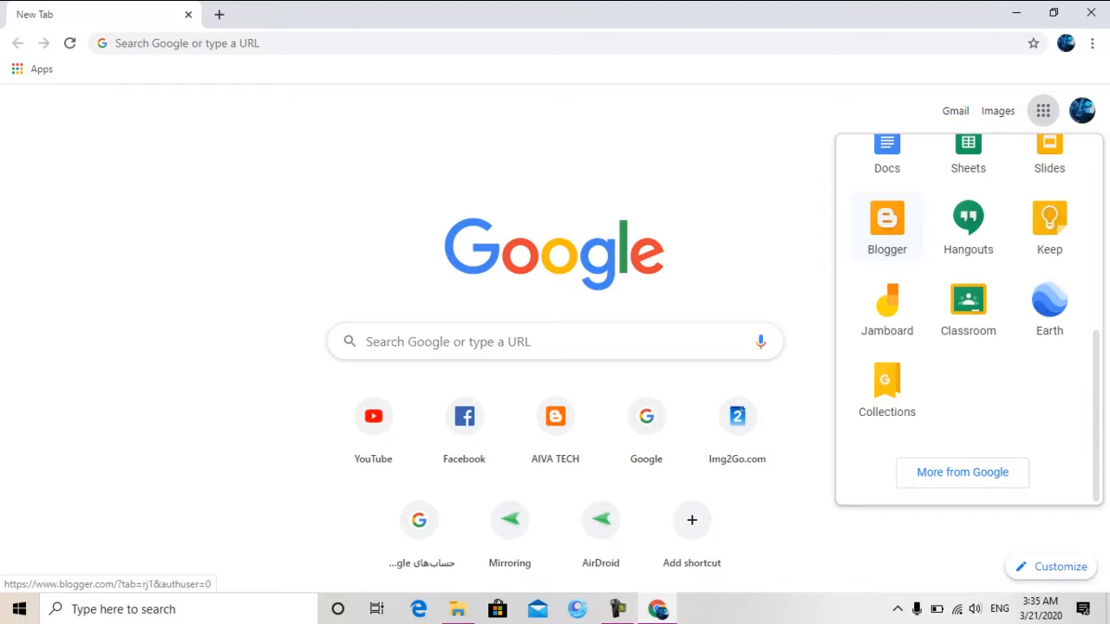
pyautogui.moveTo(1096, 381)
pyautogui.mouseDown()
pyautogui.moveTo(1096, 340)
pyautogui.moveTo(1096, 375)
pyautogui.mouseUp()
pyautogui.click(886, 238)
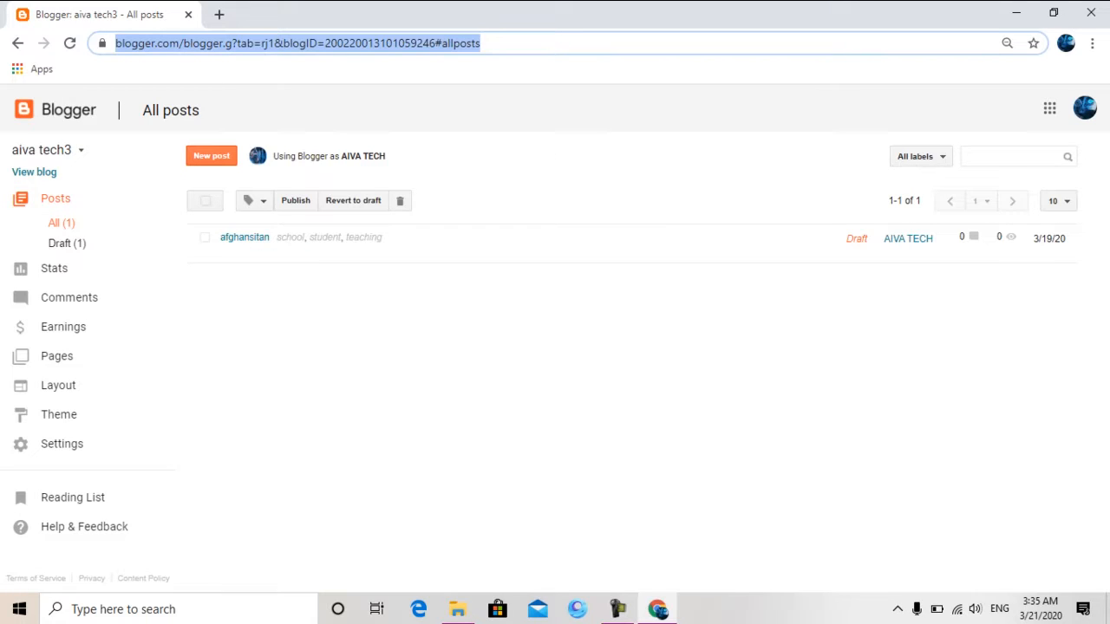
# - Start creating a new blog in Blogger and give it the title "cooking"
pyautogui.click(81, 150)
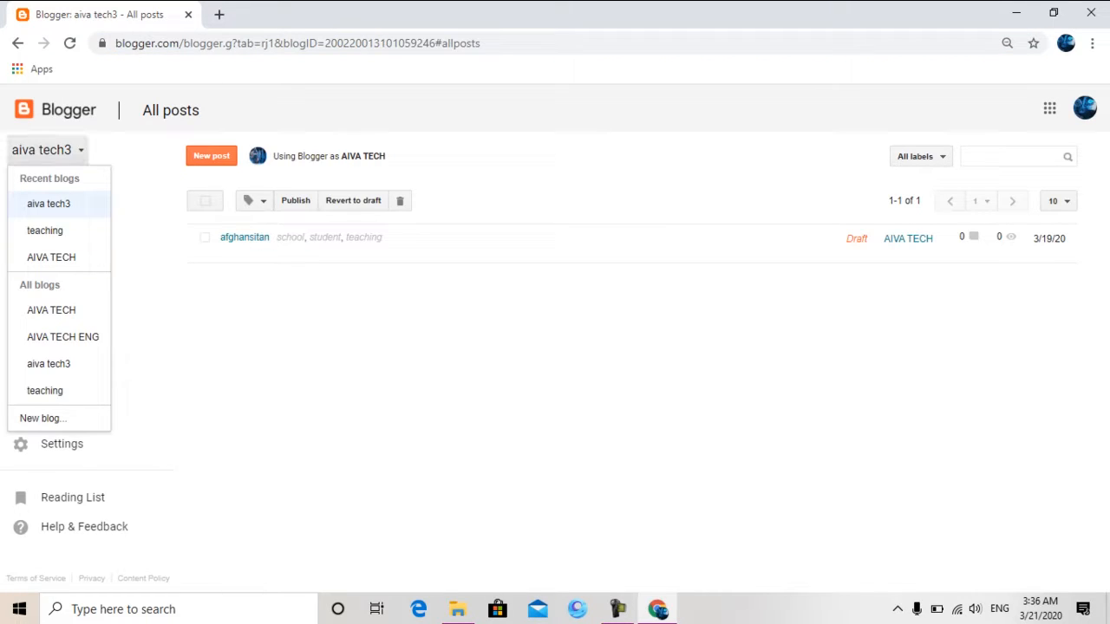
pyautogui.click(43, 418)
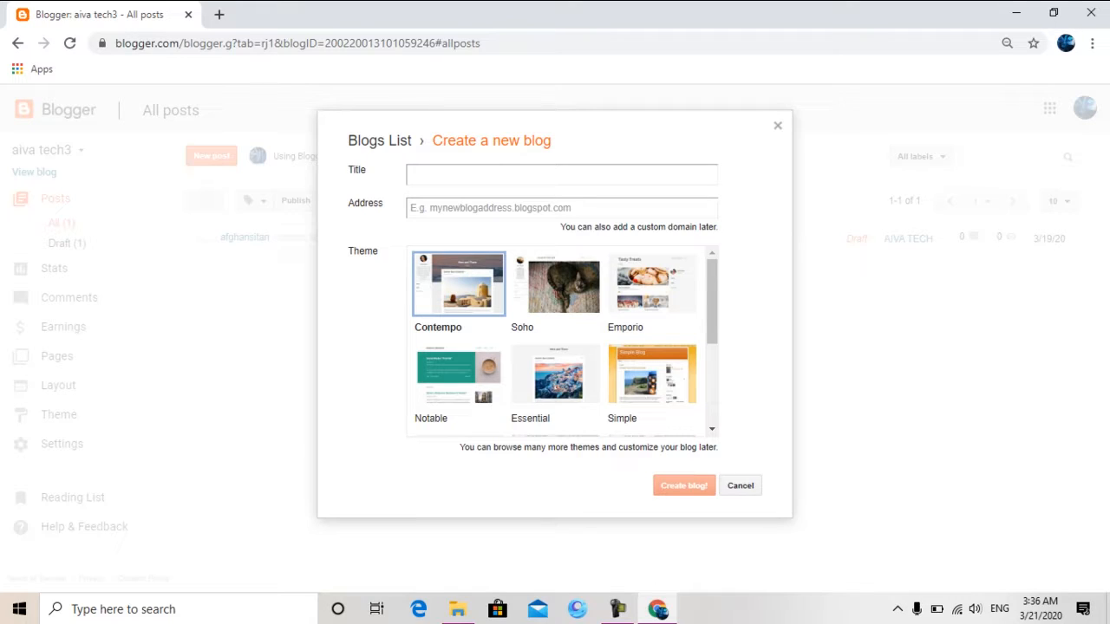
pyautogui.write('cooking')
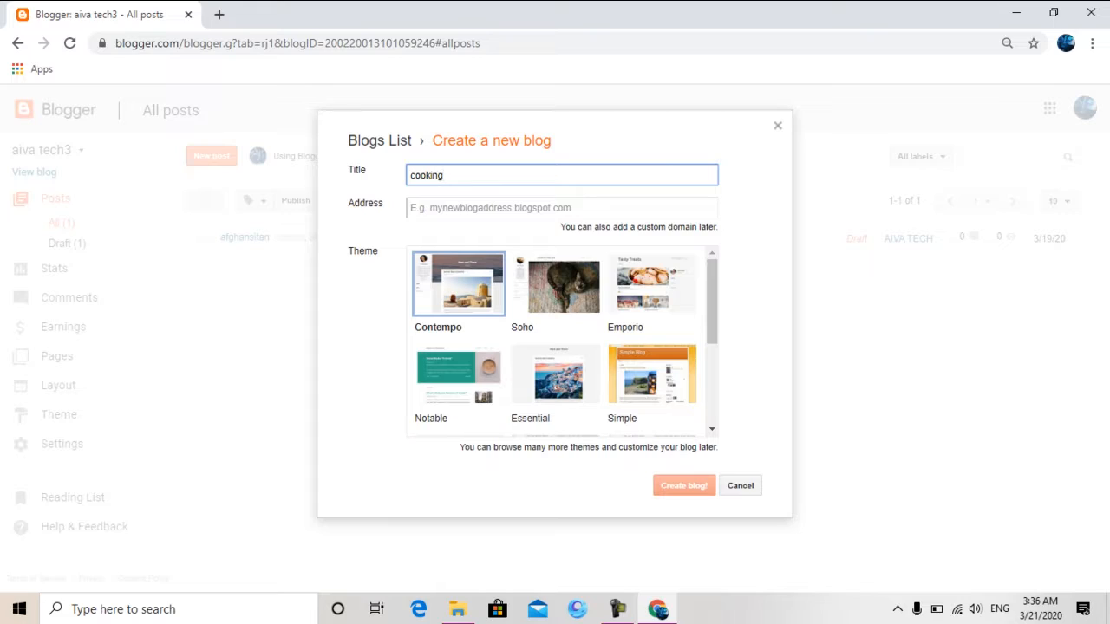
# - Try cooking34.blogspot.com as the address of the new blog
pyautogui.click(562, 208)
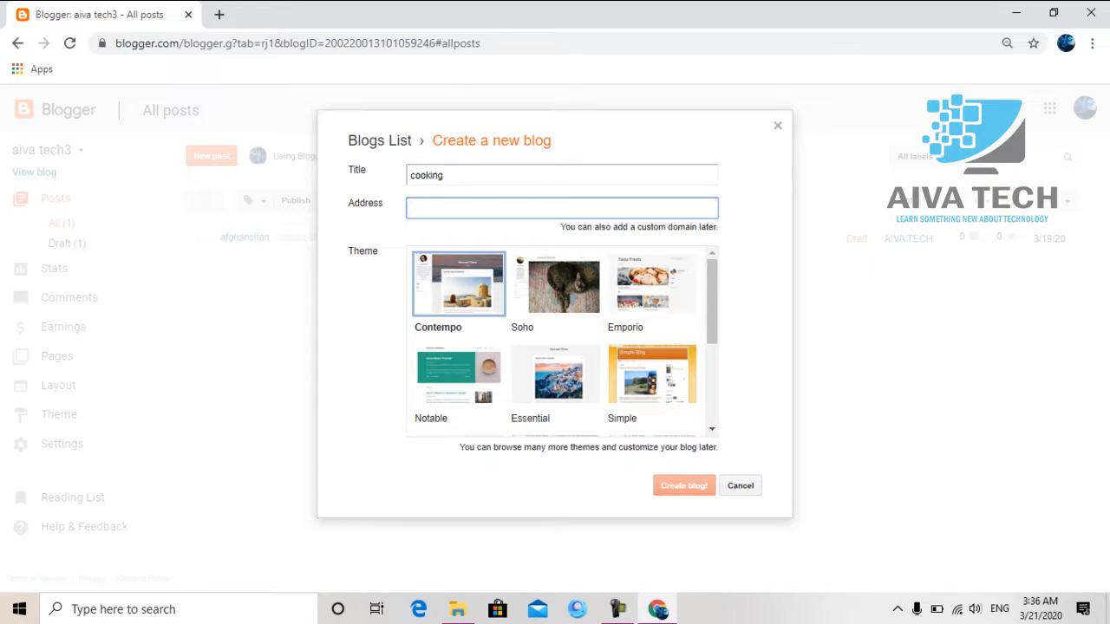
pyautogui.write('cooking')
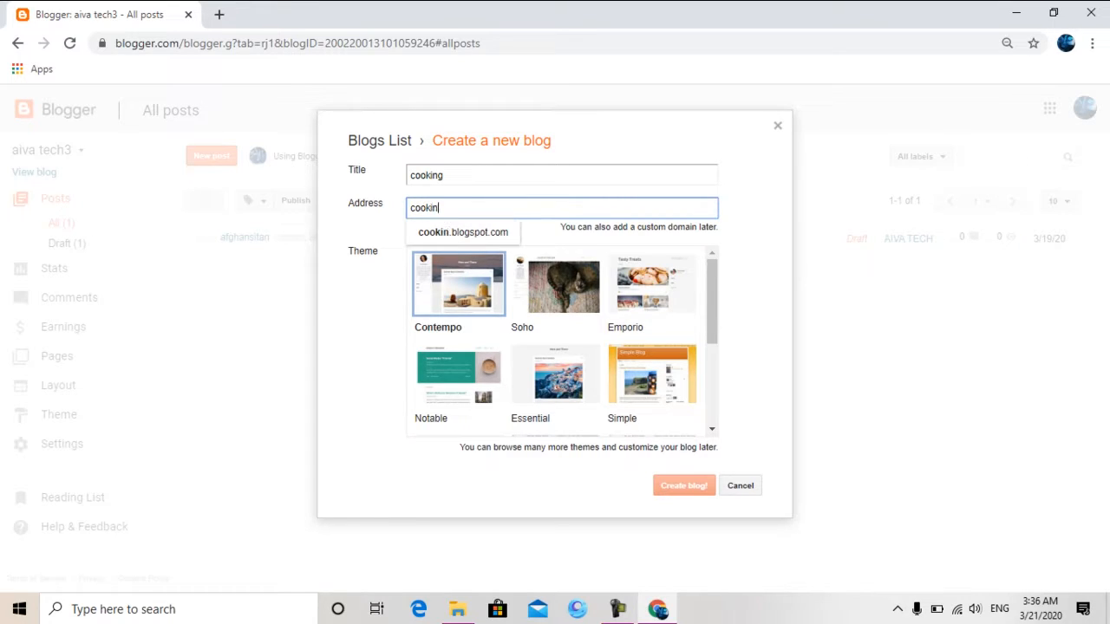
pyautogui.press('BackSpace')
pyautogui.write('34')
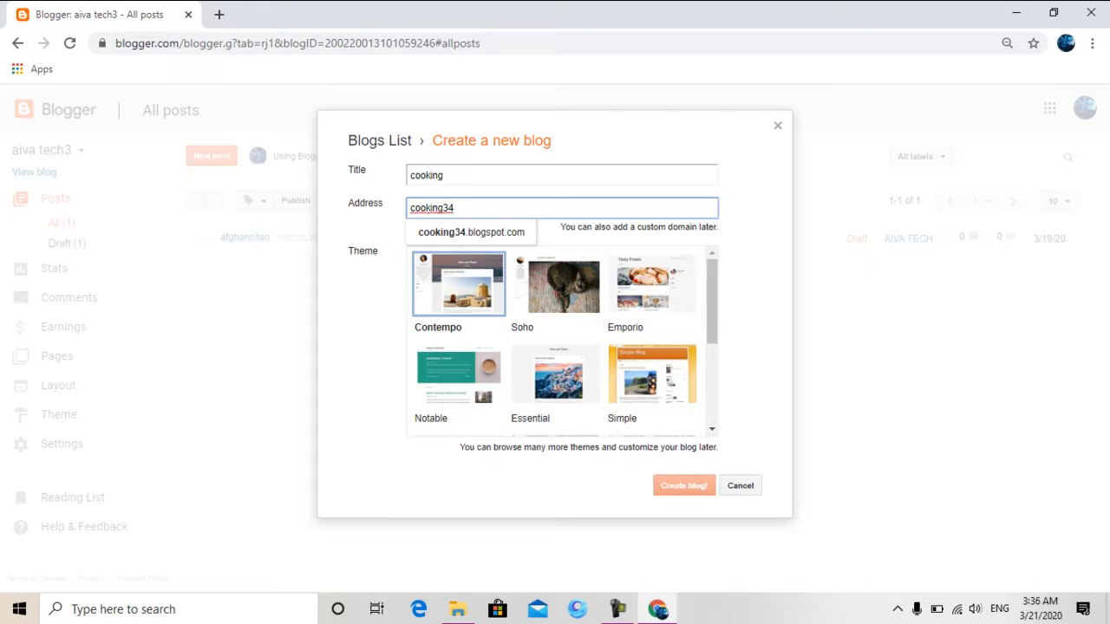
pyautogui.press('Return')
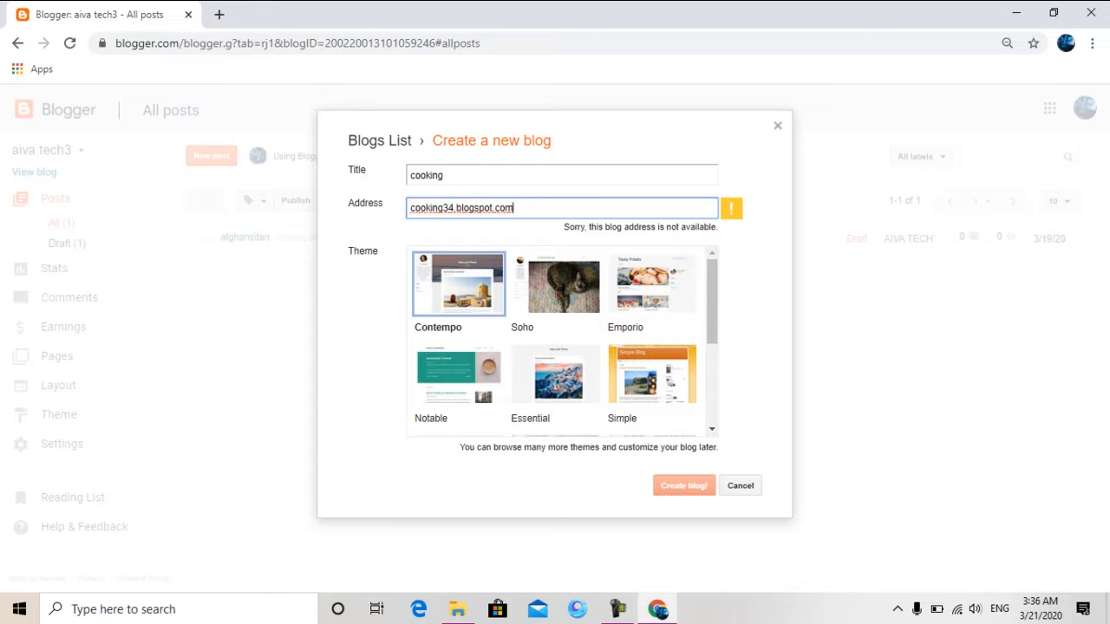
# - Replace the number in the blog address with 4564 so the address reads cooking4564.blogspot.com
pyautogui.moveTo(443, 208); pyautogui.dragTo(454, 208)
pyautogui.write('4564')
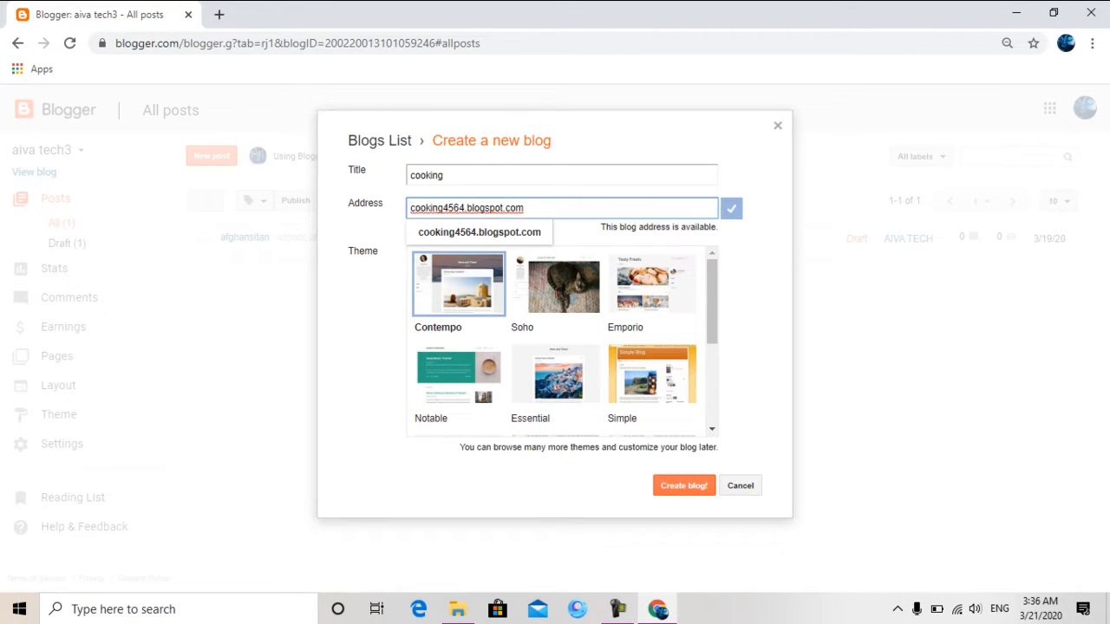
pyautogui.rightClick(623, 238)
pyautogui.click(526, 208)
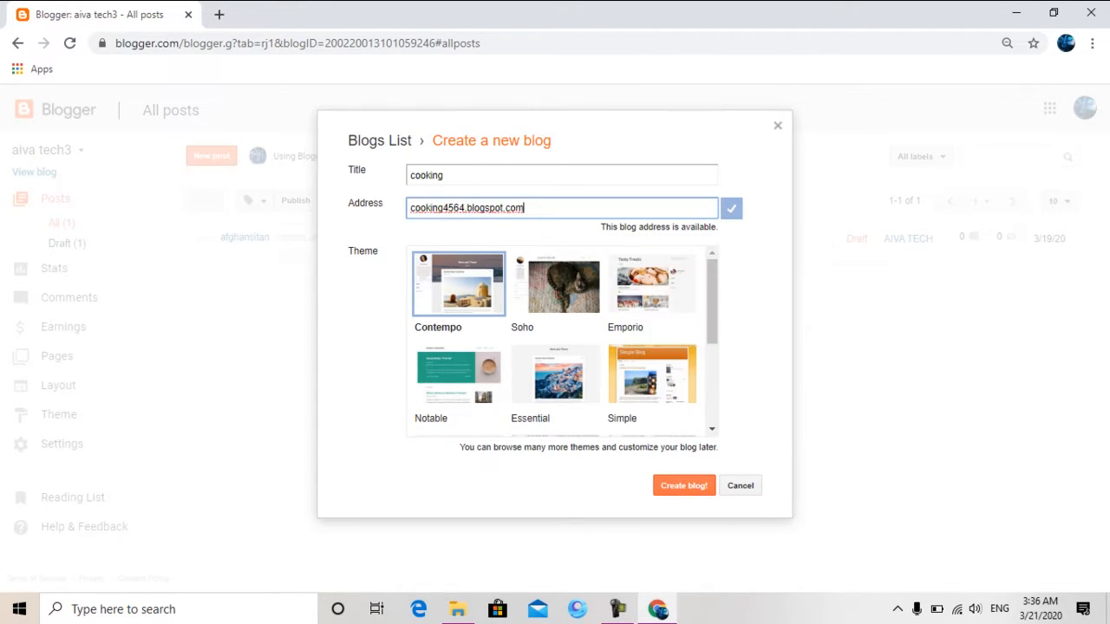
pyautogui.moveTo(524, 208); pyautogui.dragTo(410, 208)
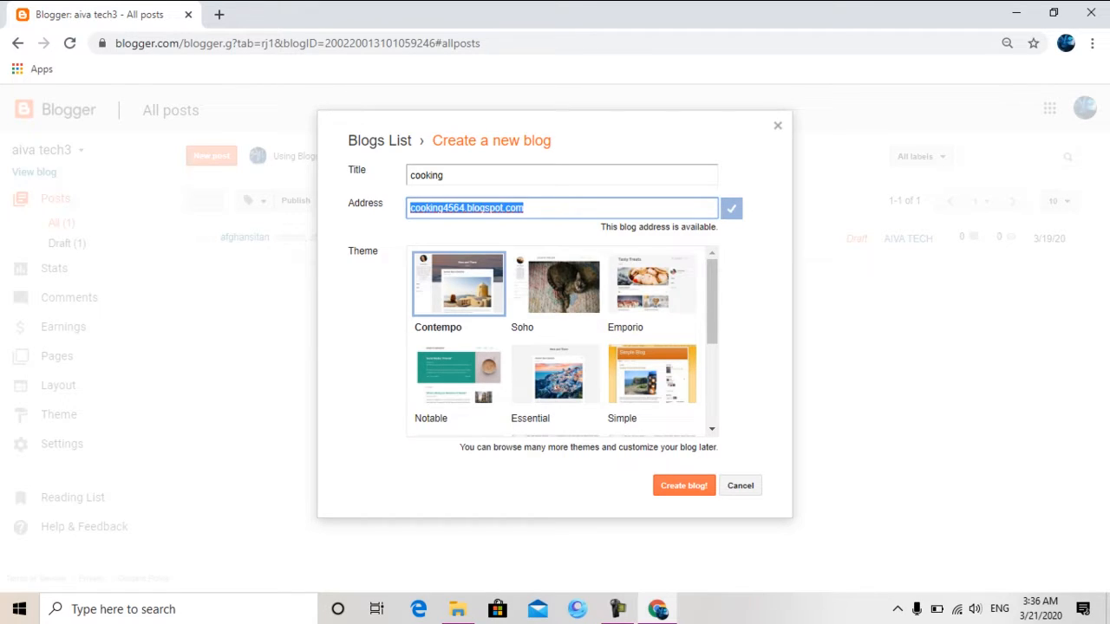
pyautogui.click(527, 208)
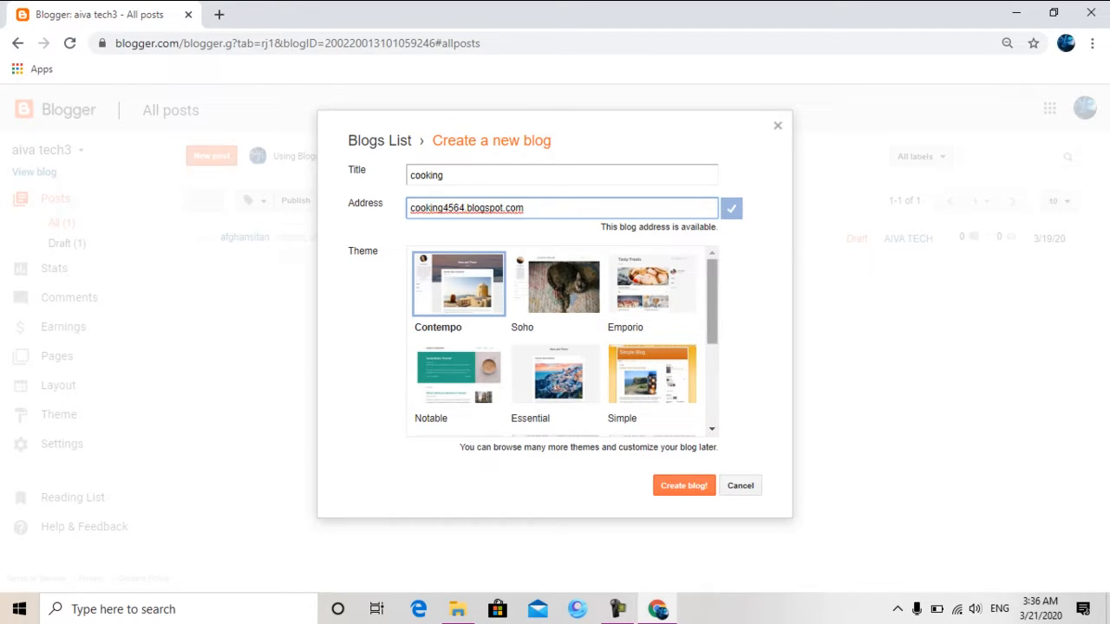
# - Choose the Dynamic Views theme for the cooking blog and create the blog
pyautogui.moveTo(712, 302); pyautogui.dragTo(711, 382)
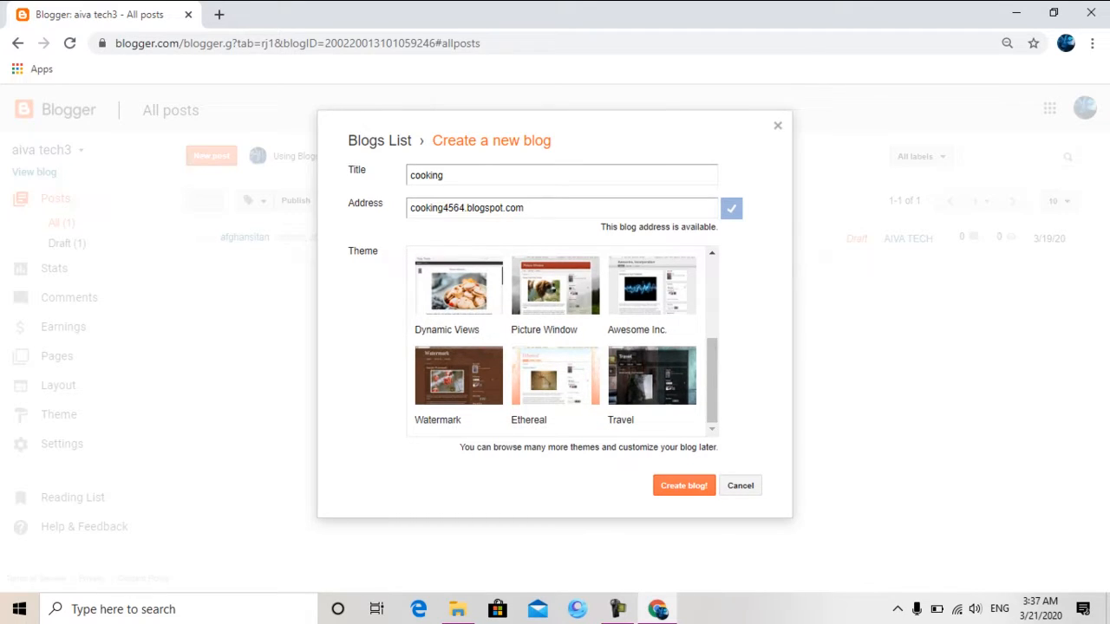
pyautogui.click(473, 290)
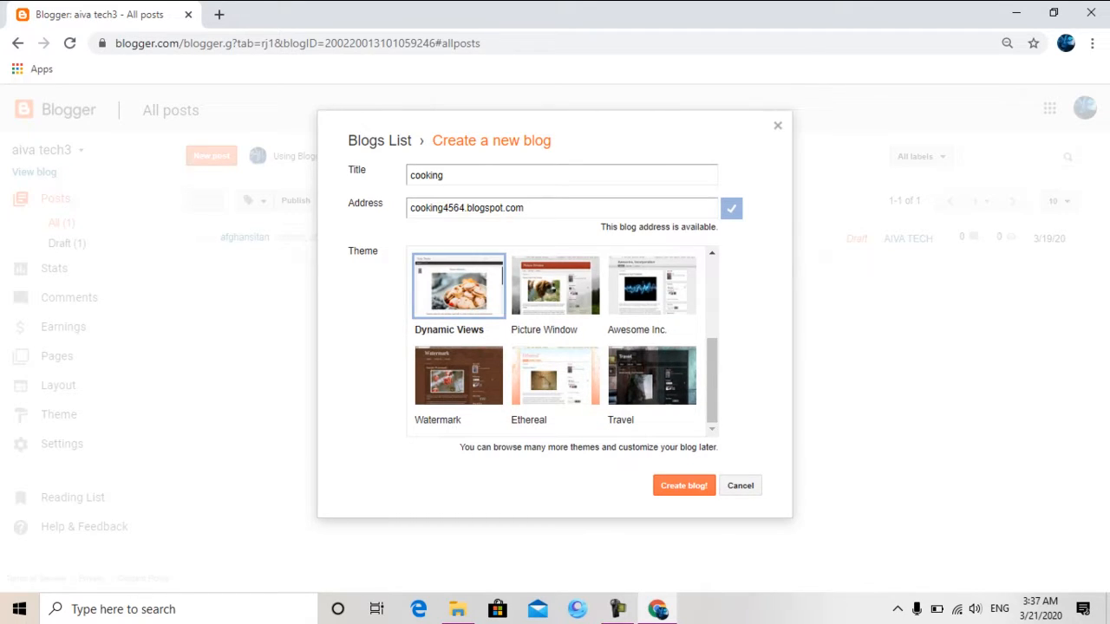
pyautogui.click(684, 486)
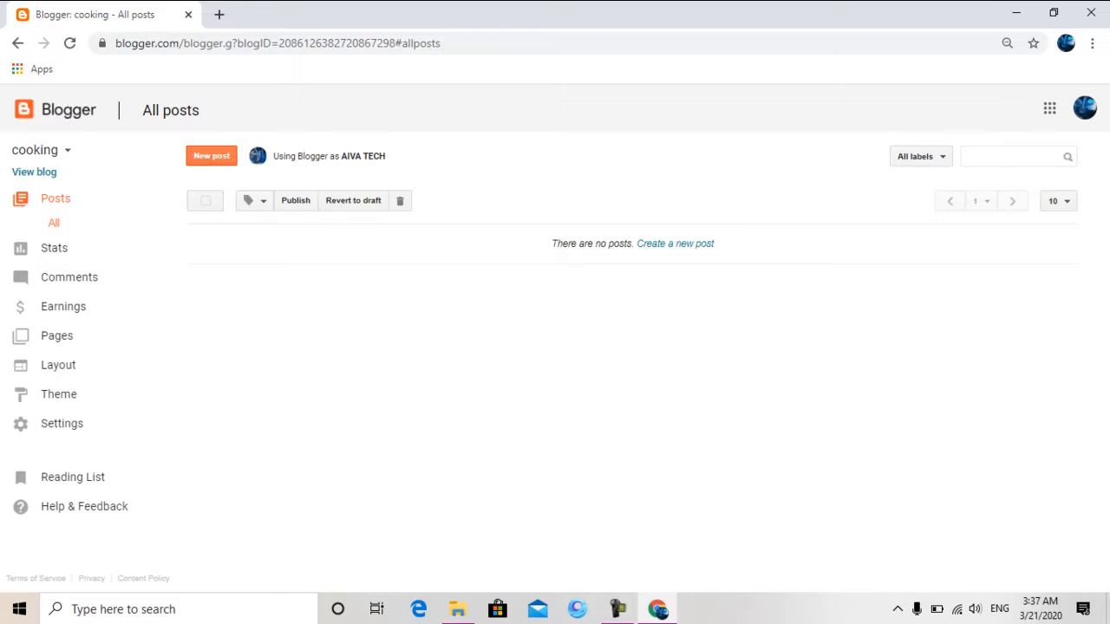
# - Switch to the existing AIVA TECH blog and look through its visitor statistics
pyautogui.click(44, 150)
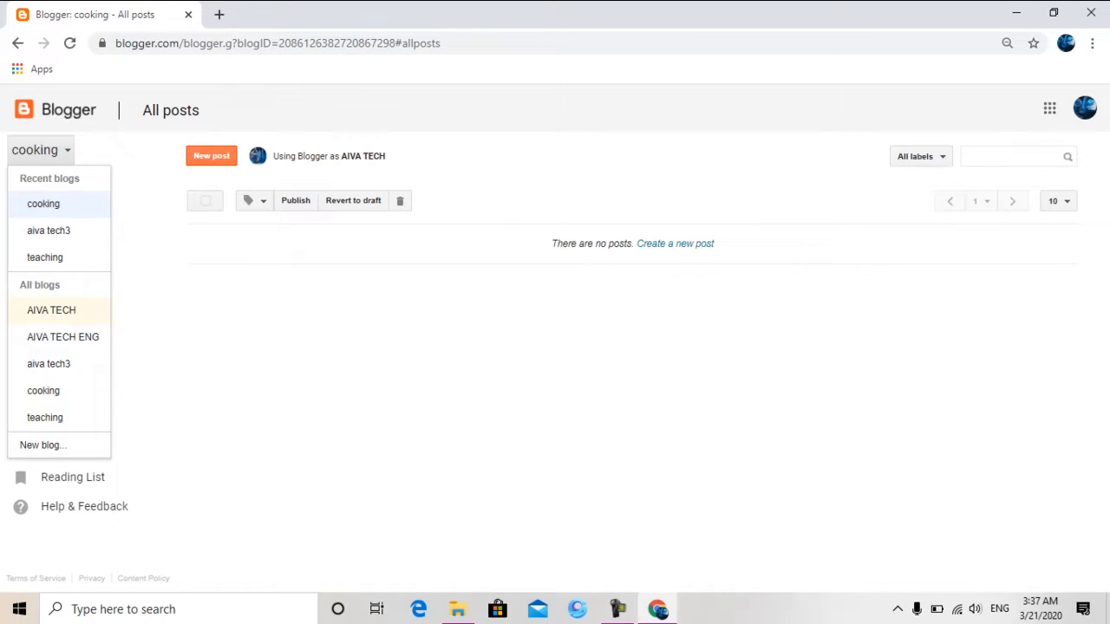
pyautogui.click(52, 309)
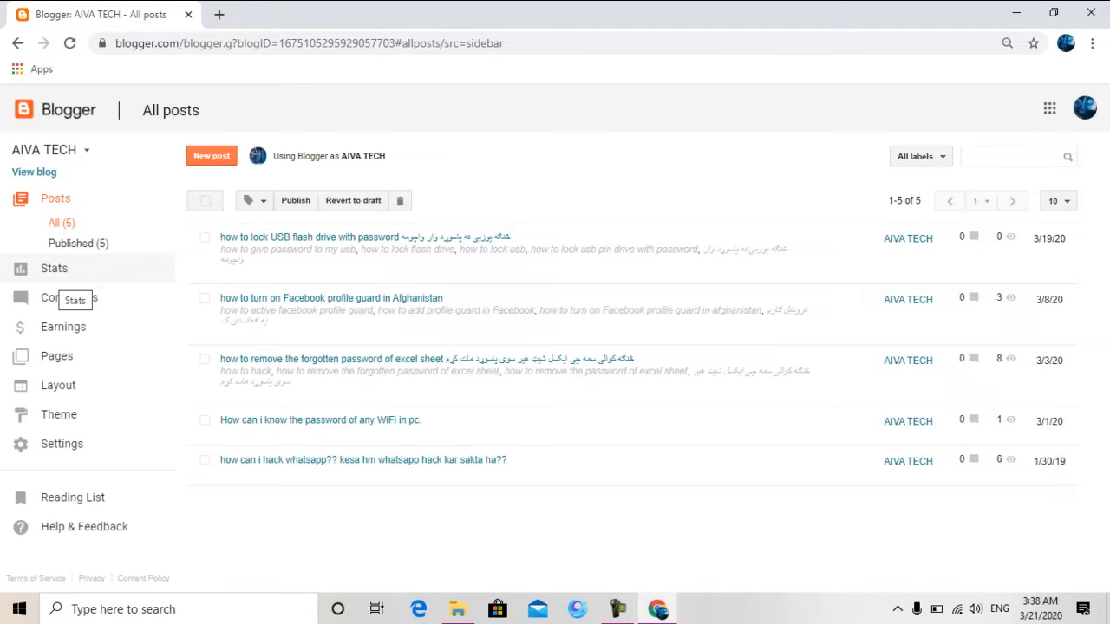
pyautogui.click(54, 268)
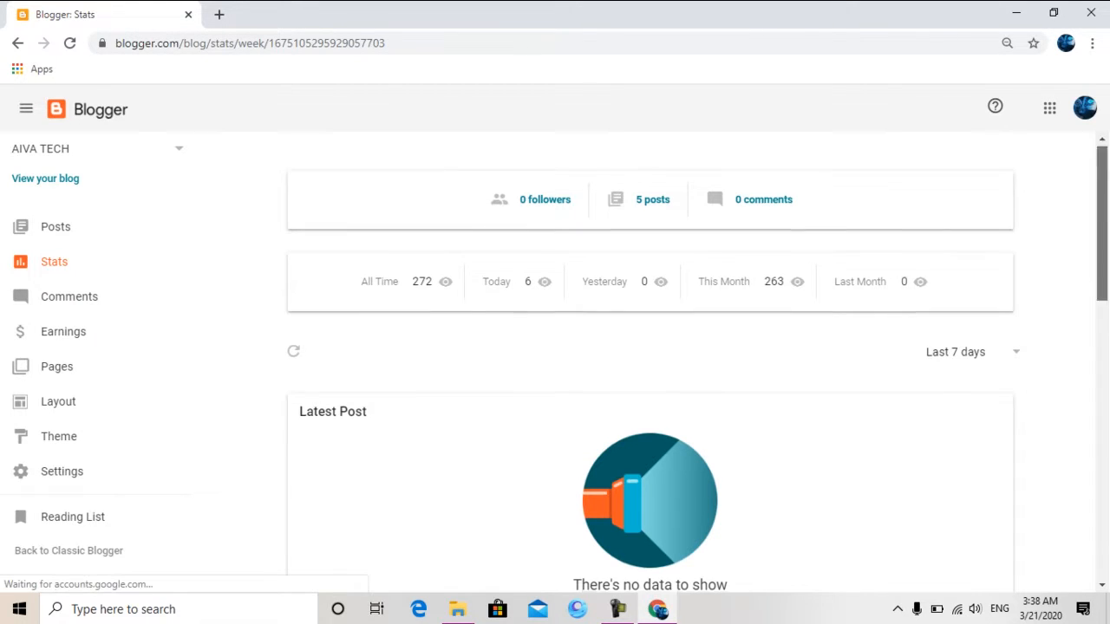
pyautogui.scroll(-10, 650, 364)
pyautogui.scroll(4, 650, 364)
pyautogui.scroll(-2, 650, 365)
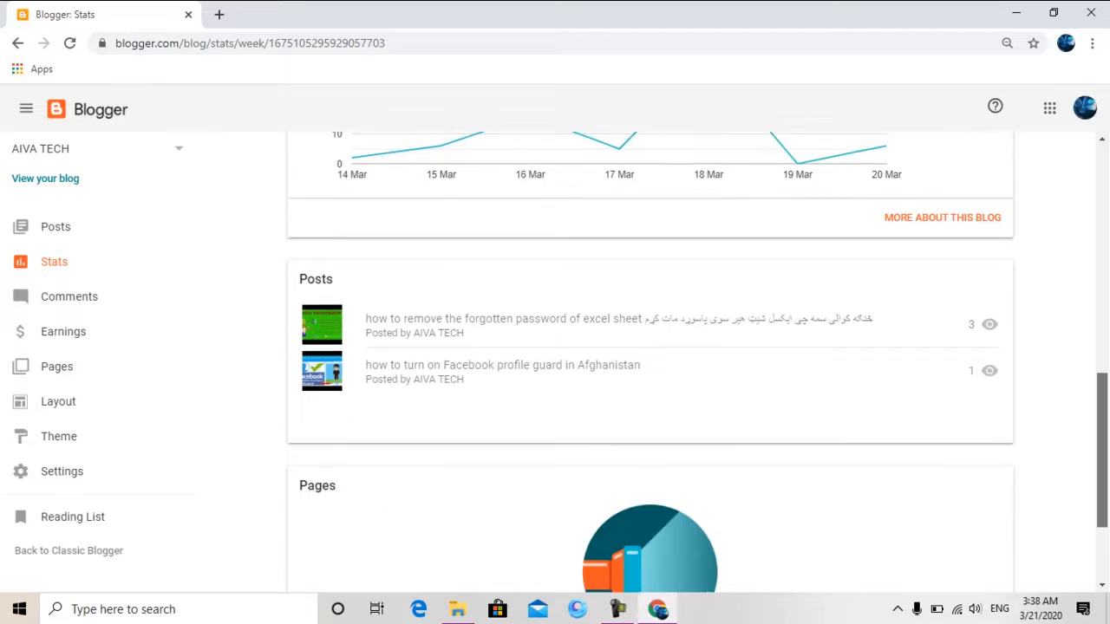
pyautogui.scroll(10, 650, 365)
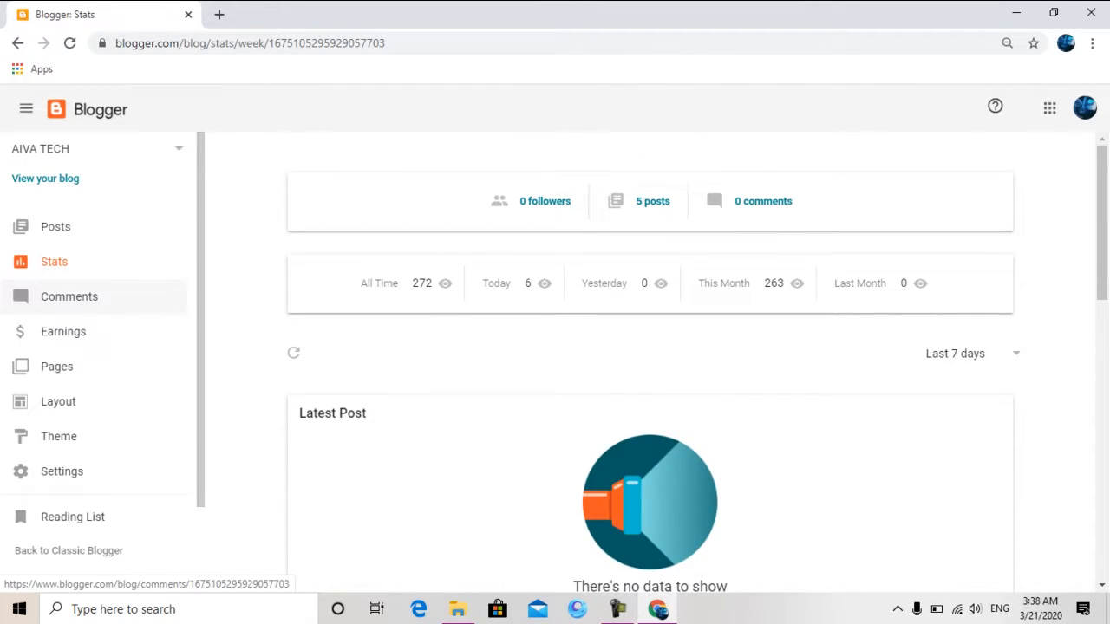
# - Look at the Comments, Earnings and Pages sections of the AIVA TECH blog, and open its Layout
pyautogui.click(69, 296)
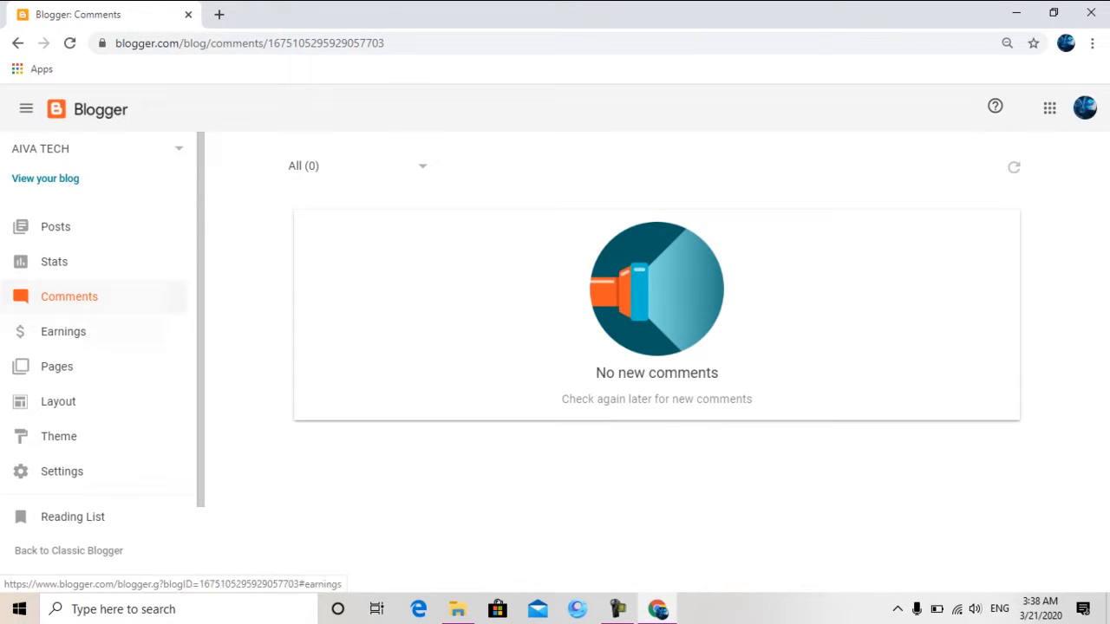
pyautogui.click(63, 331)
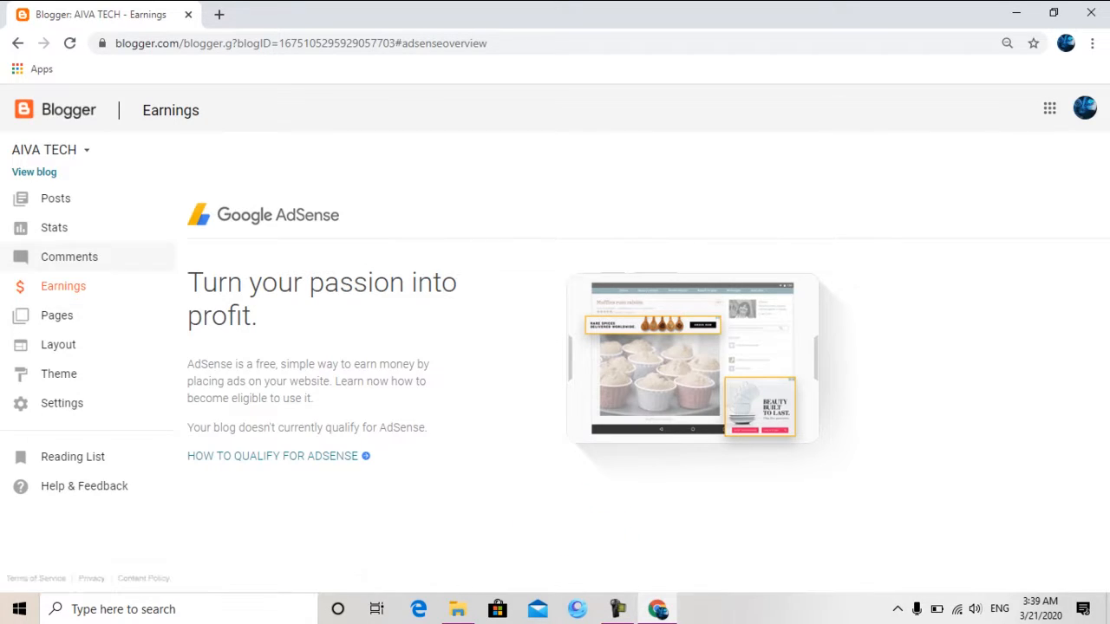
pyautogui.click(56, 316)
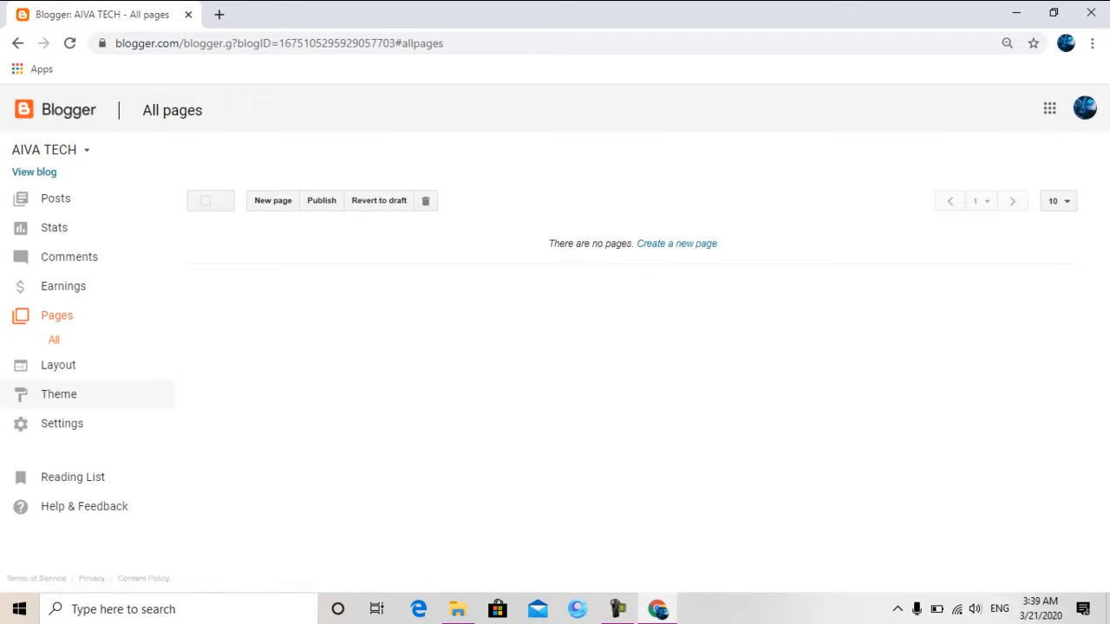
pyautogui.click(58, 365)
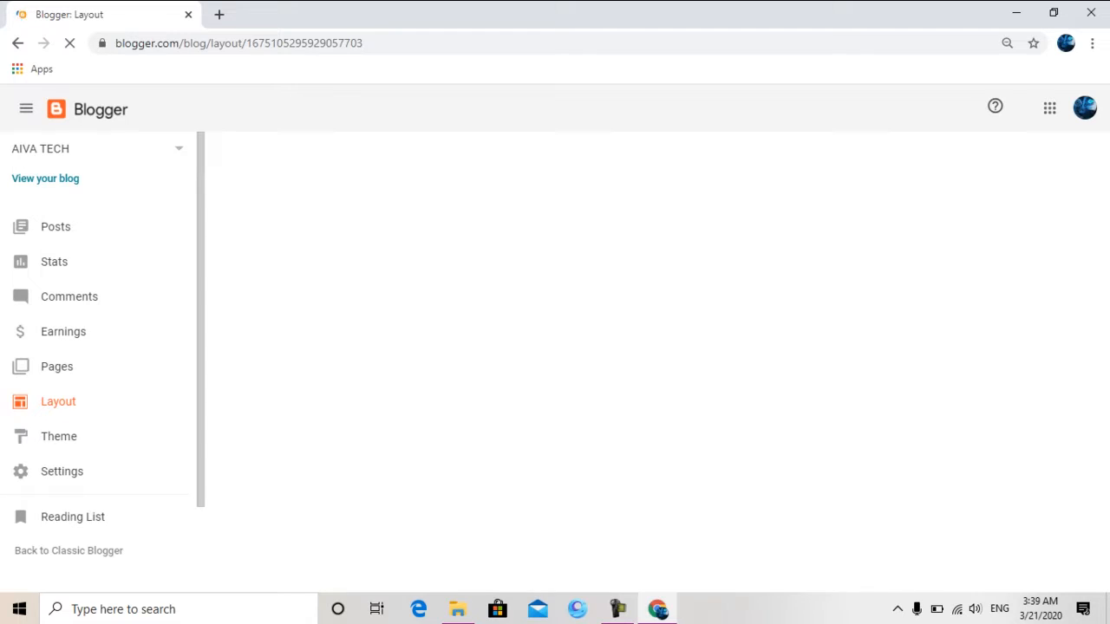
# - View the live AIVA TECH blog and examine its header, posts and sidebar gadgets alongside the Layout page
pyautogui.click(45, 177)
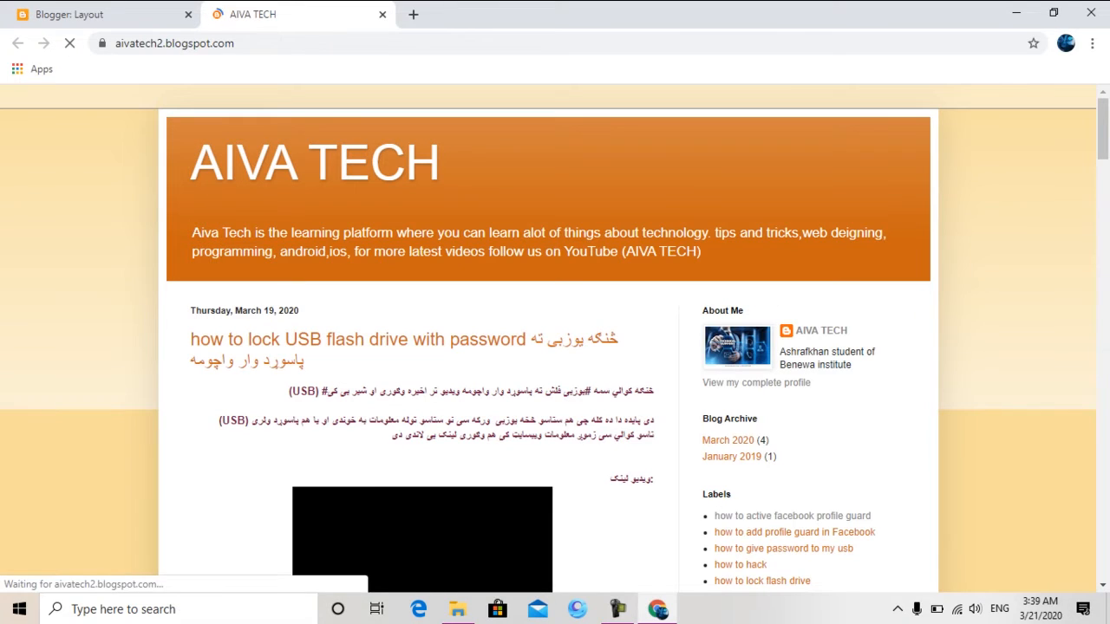
pyautogui.scroll(-3, 415, 316)
pyautogui.scroll(2, 415, 316)
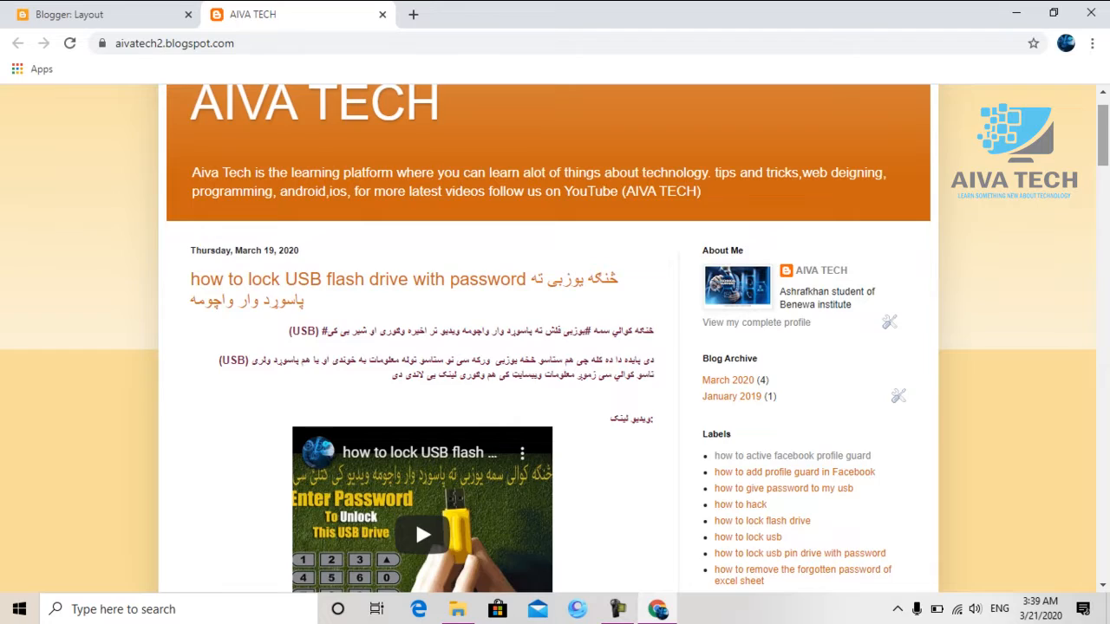
pyautogui.scroll(-6, 415, 519)
pyautogui.scroll(4, 415, 370)
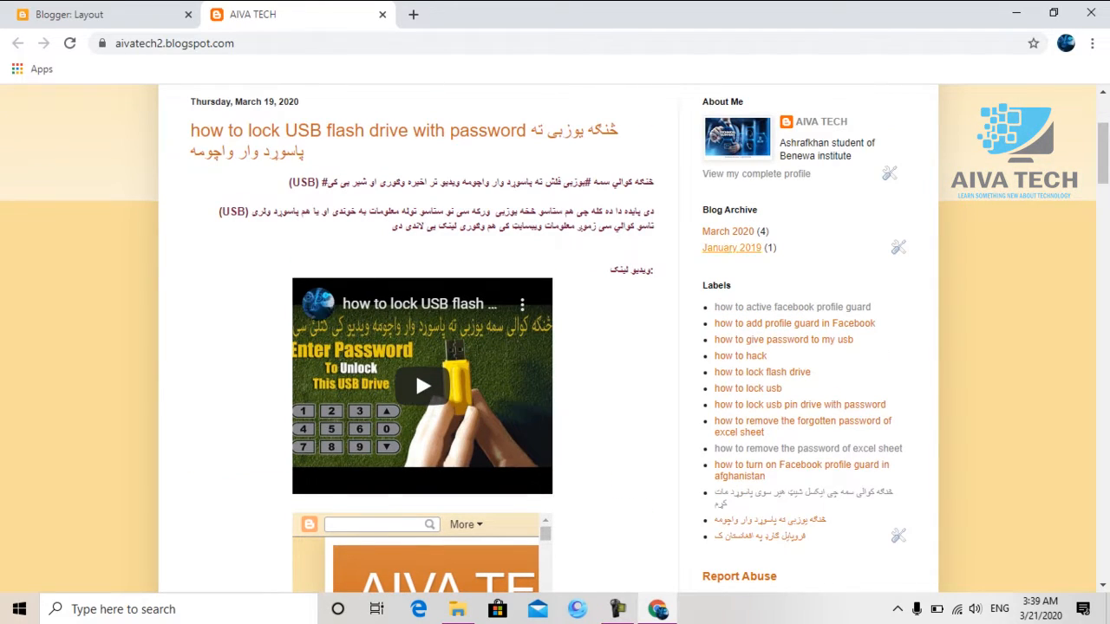
pyautogui.scroll(-6, 416, 370)
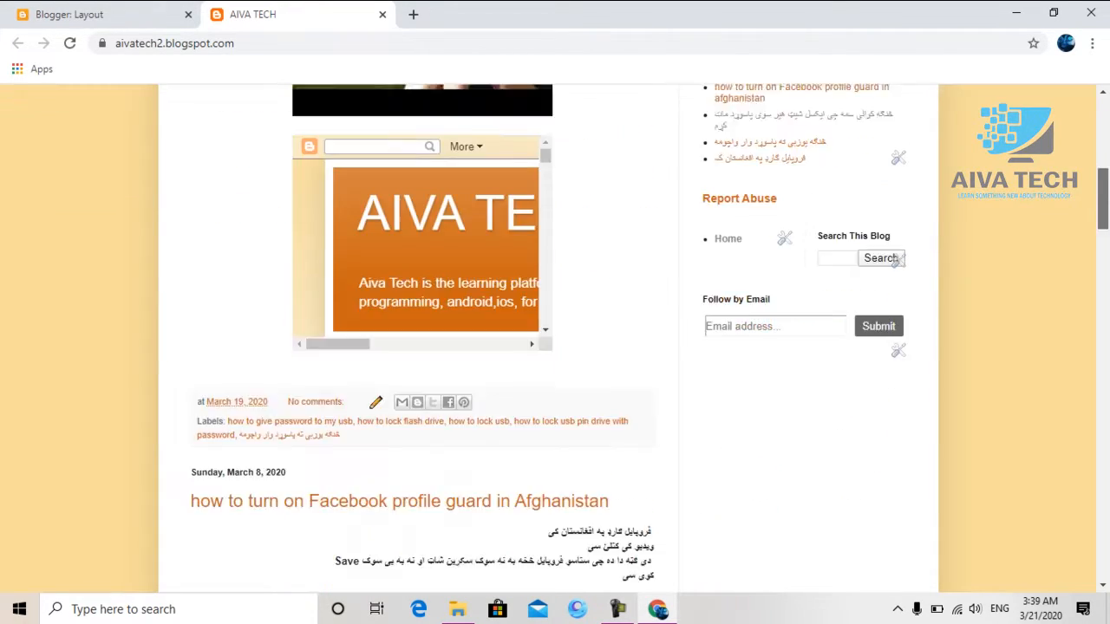
pyautogui.scroll(1, 415, 370)
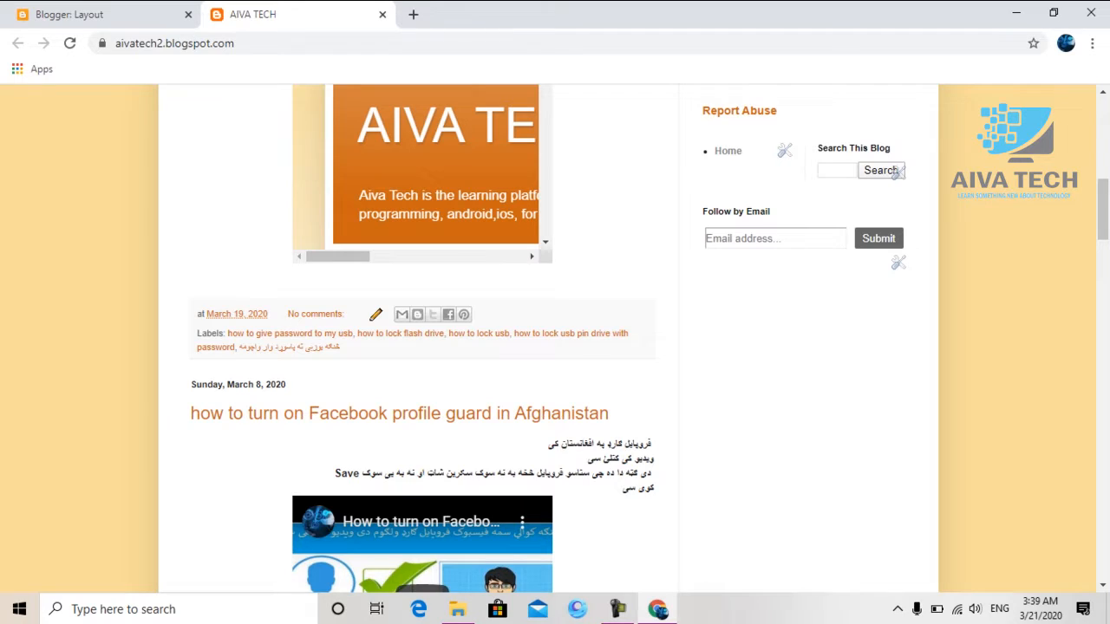
pyautogui.scroll(6, 415, 262)
pyautogui.scroll(-4, 415, 451)
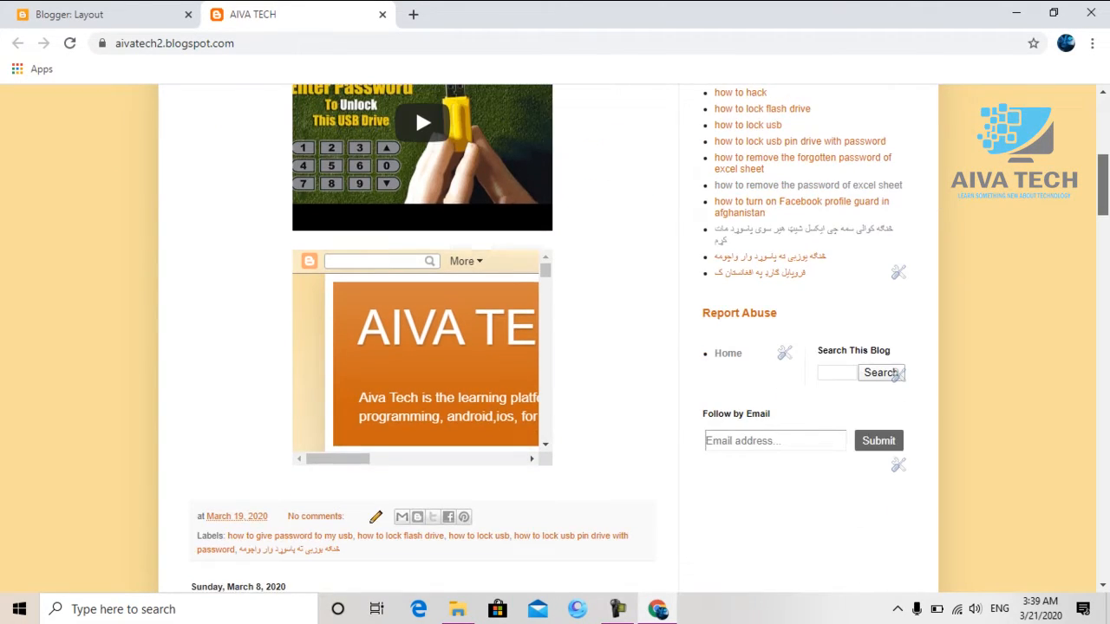
pyautogui.scroll(5, 415, 107)
pyautogui.scroll(-14, 416, 472)
pyautogui.scroll(-2, 415, 347)
pyautogui.scroll(8, 416, 347)
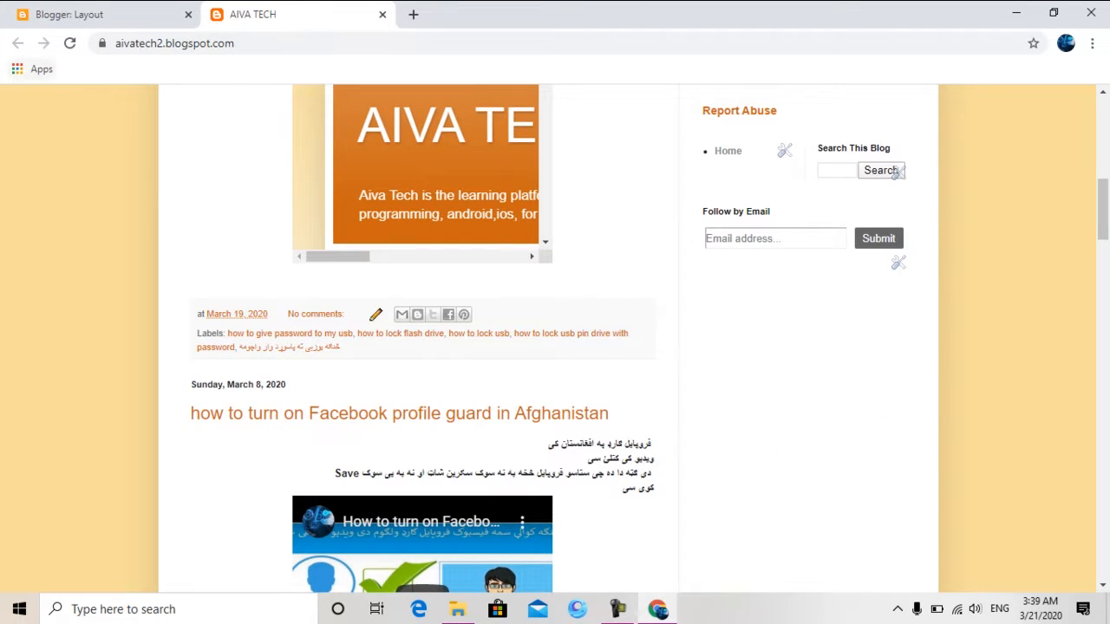
pyautogui.click(69, 15)
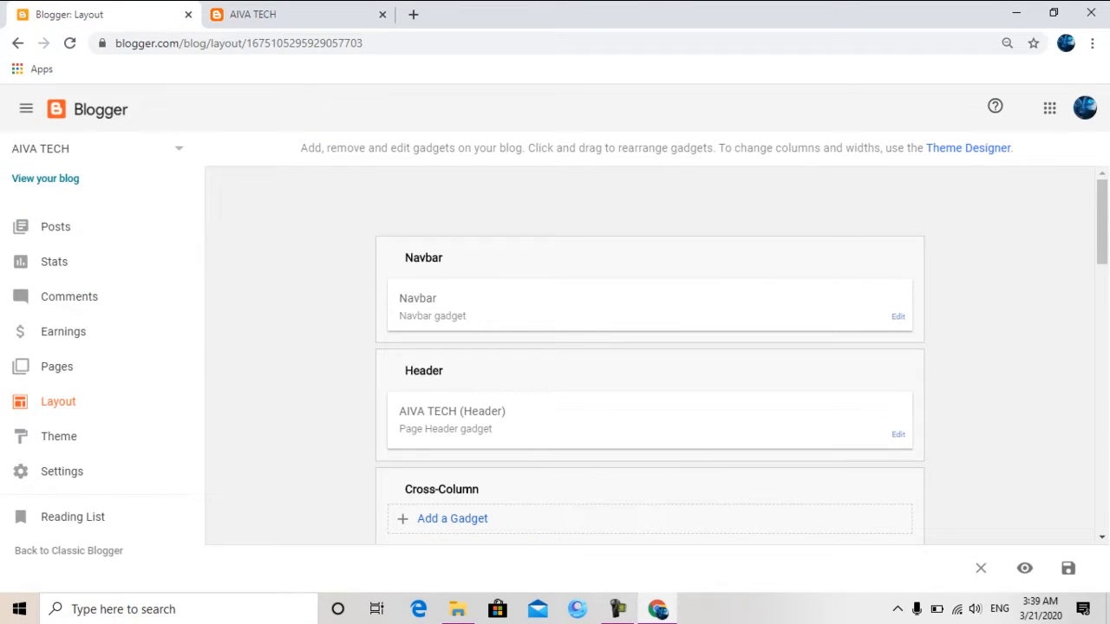
pyautogui.hotkey('ctrl', 'Tab')
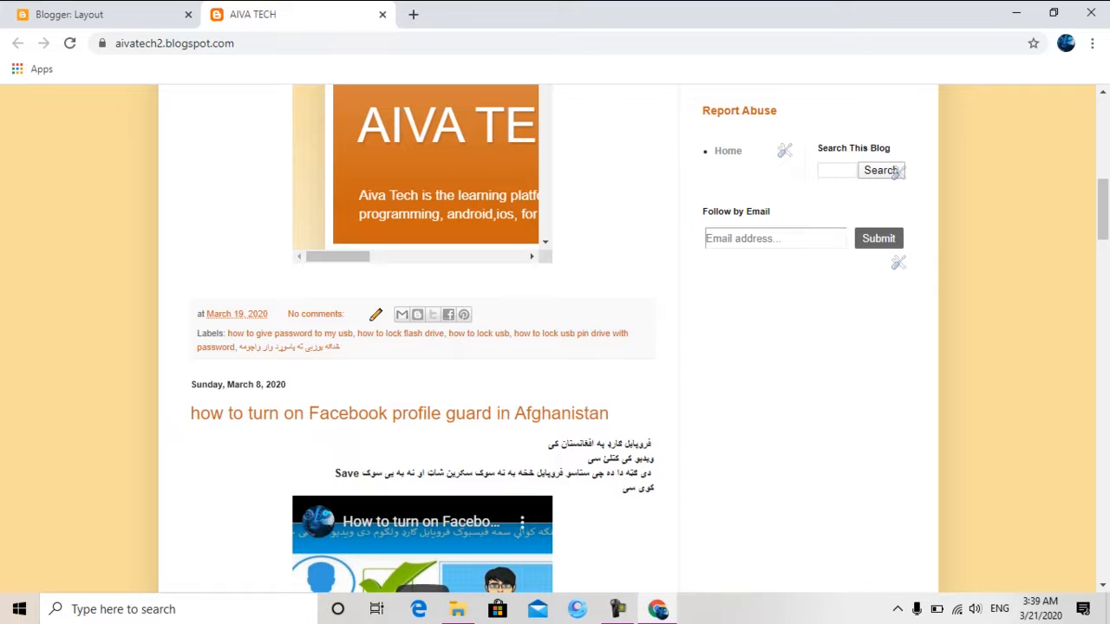
pyautogui.scroll(10, 564, 339)
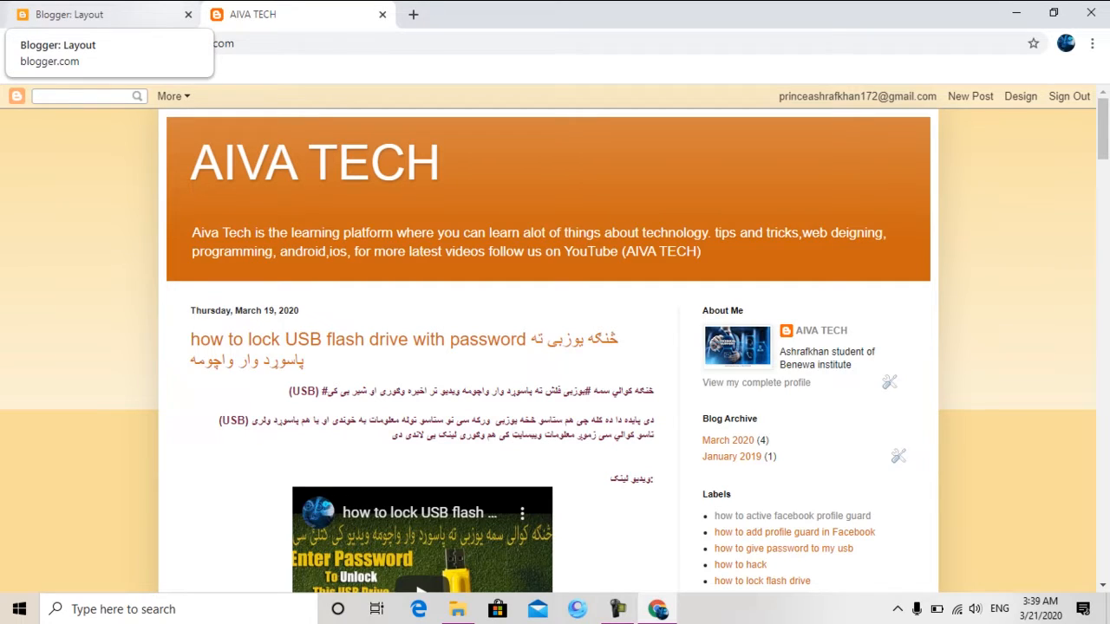
# - Set the blog layout's Navbar style to Blue, save it and reload the live blog to check it
pyautogui.click(78, 14)
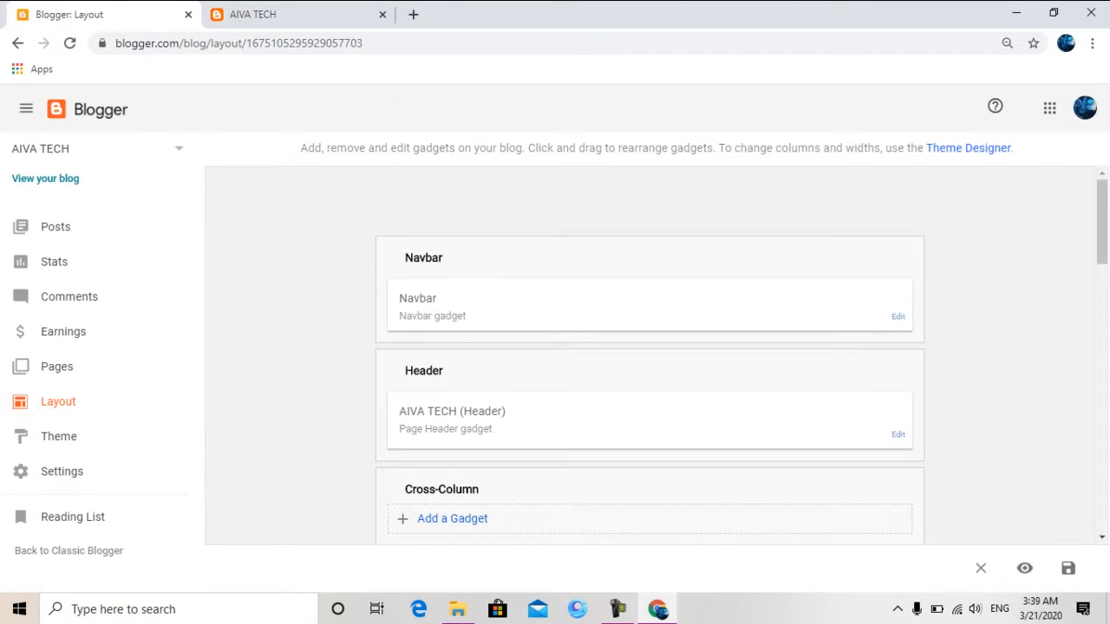
pyautogui.click(898, 317)
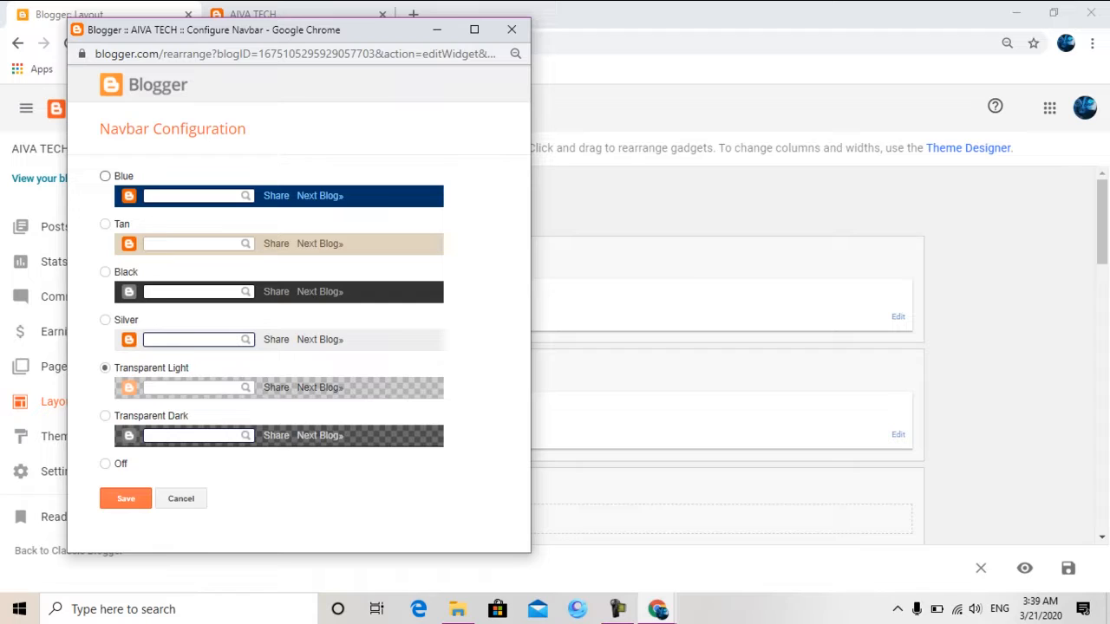
pyautogui.click(105, 176)
pyautogui.click(126, 499)
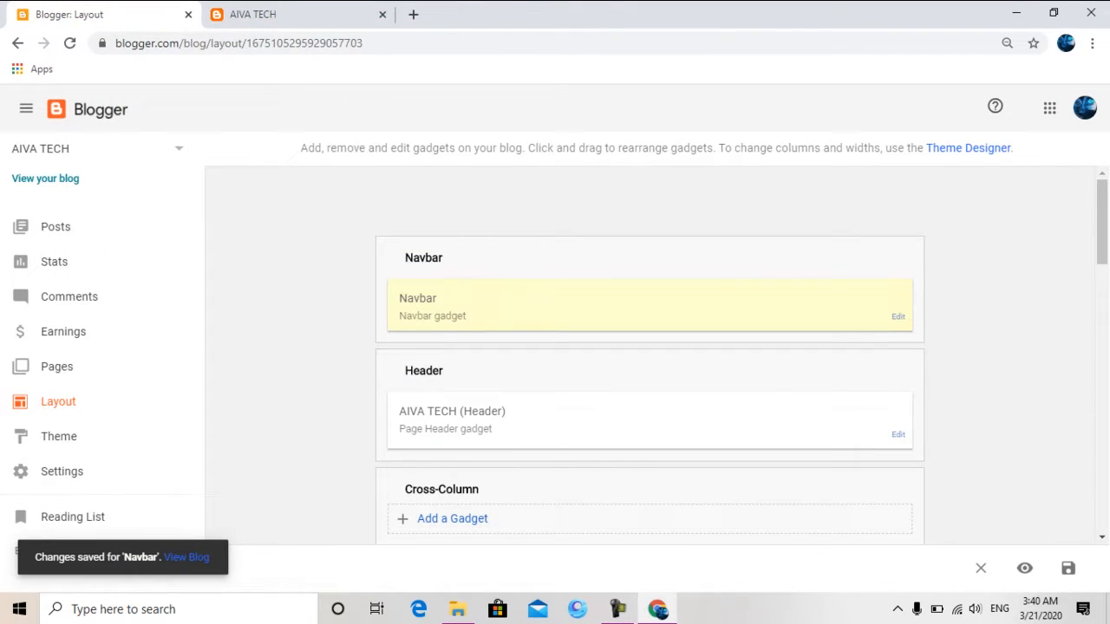
pyautogui.click(261, 14)
pyautogui.press('F5')
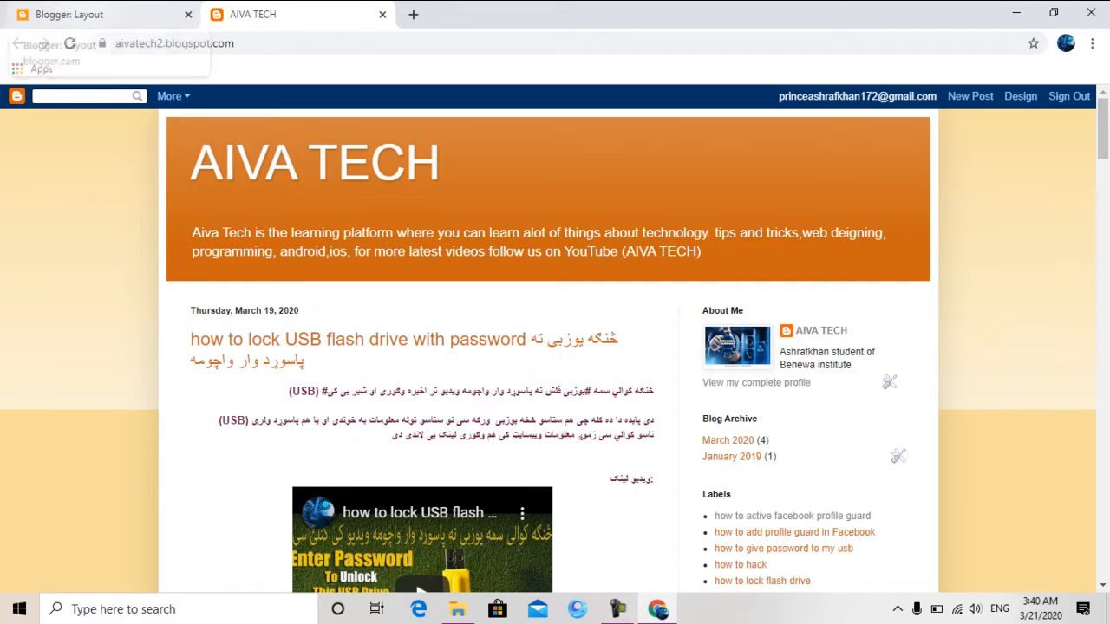
# - Open the configuration of the AIVA TECH page header gadget and compare it with the header on the live blog
pyautogui.click(96, 15)
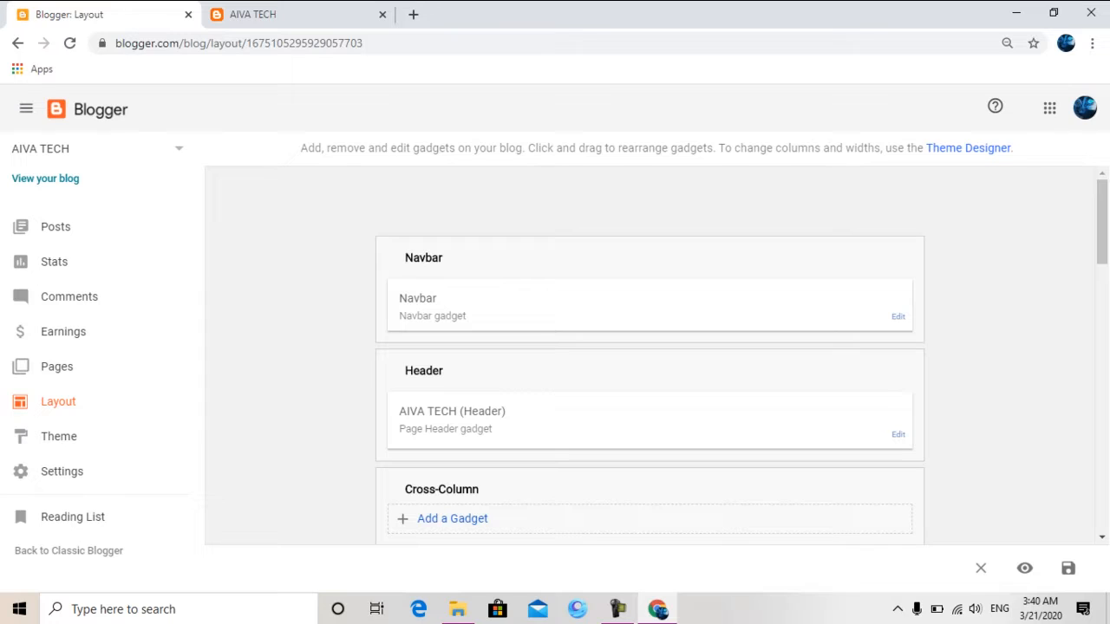
pyautogui.click(898, 433)
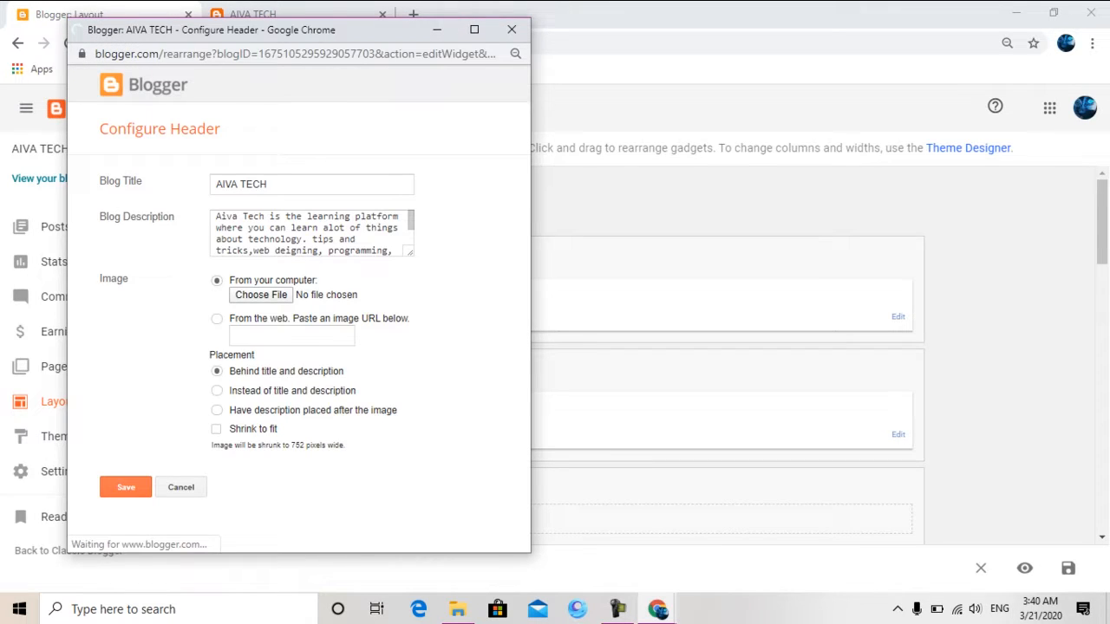
pyautogui.click(243, 14)
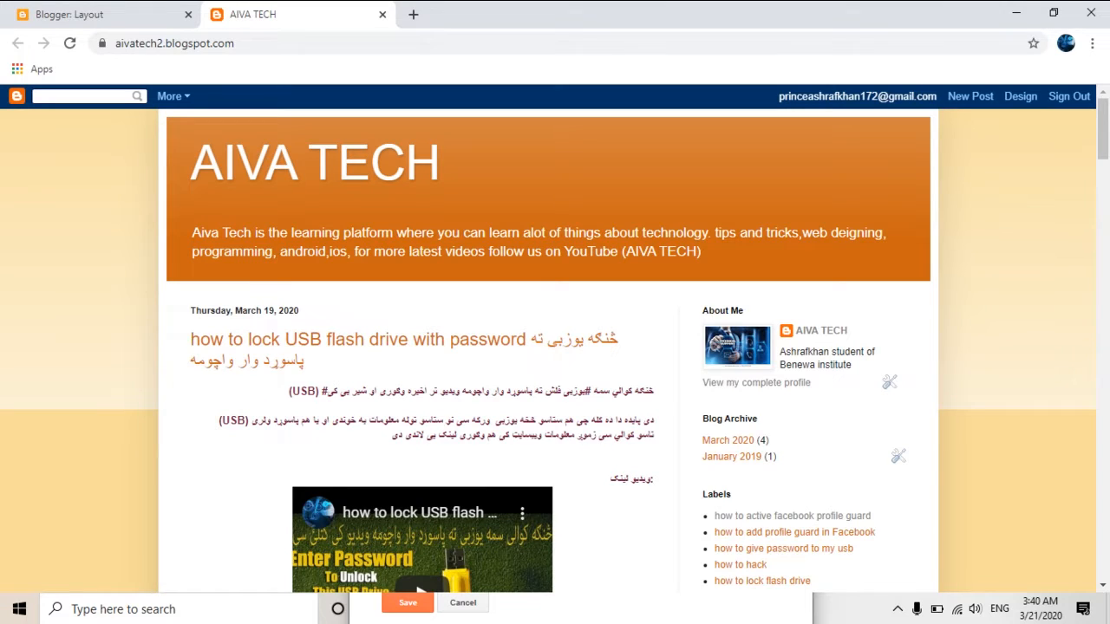
pyautogui.click(69, 13)
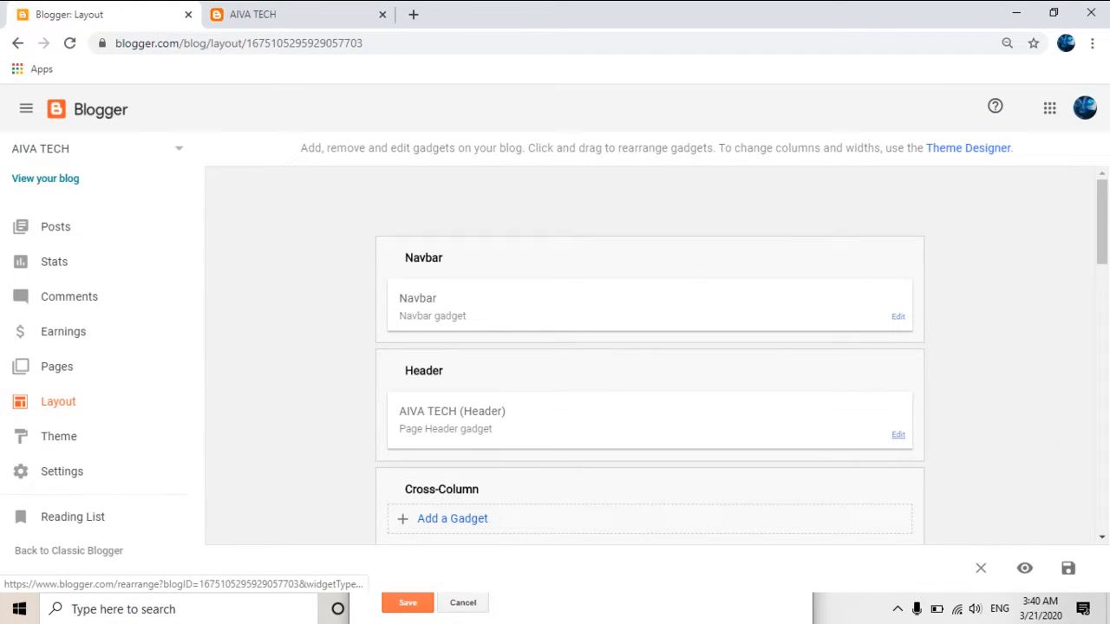
pyautogui.click(898, 434)
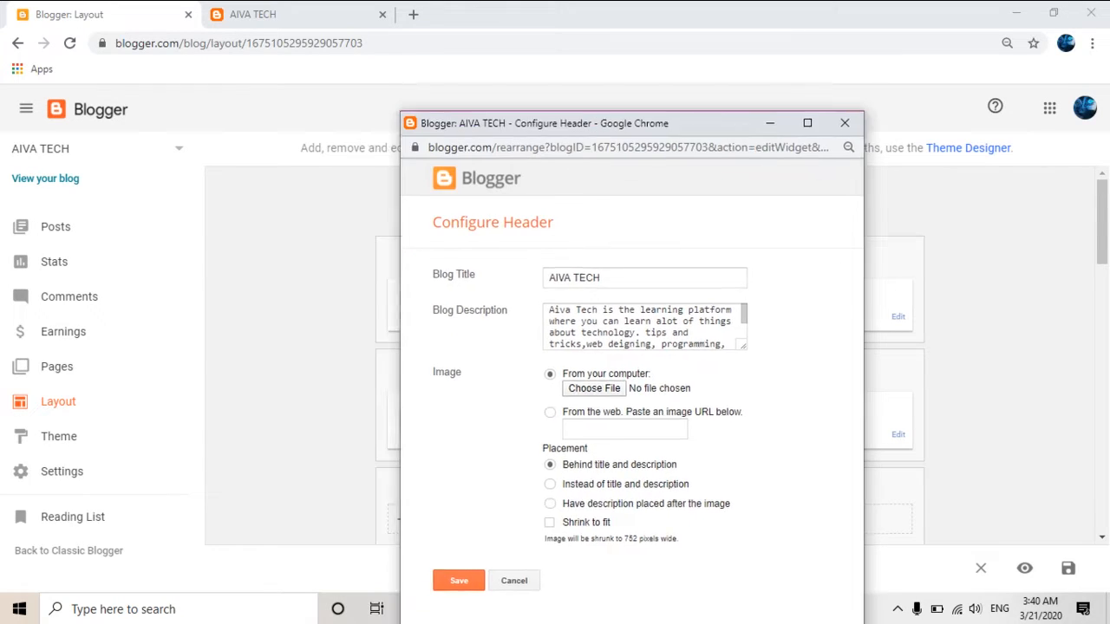
pyautogui.moveTo(563, 123); pyautogui.dragTo(571, 114)
# - Examine the Blog Title and Blog Description text in the header configuration
pyautogui.click(637, 270)
pyautogui.hotkey('ctrl', 'a')
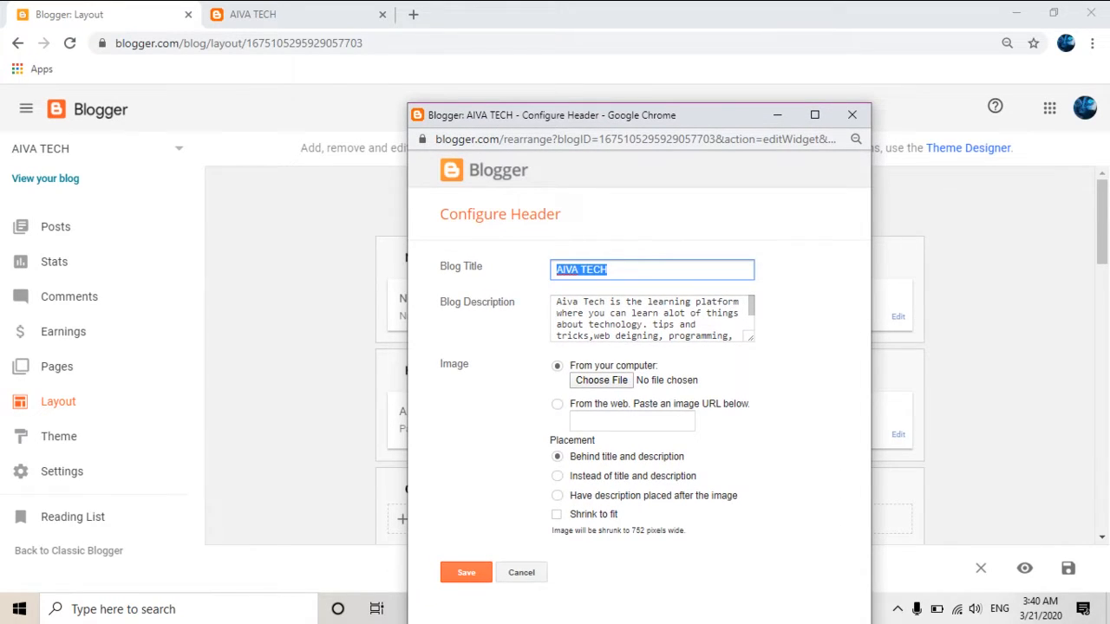
pyautogui.click(578, 303)
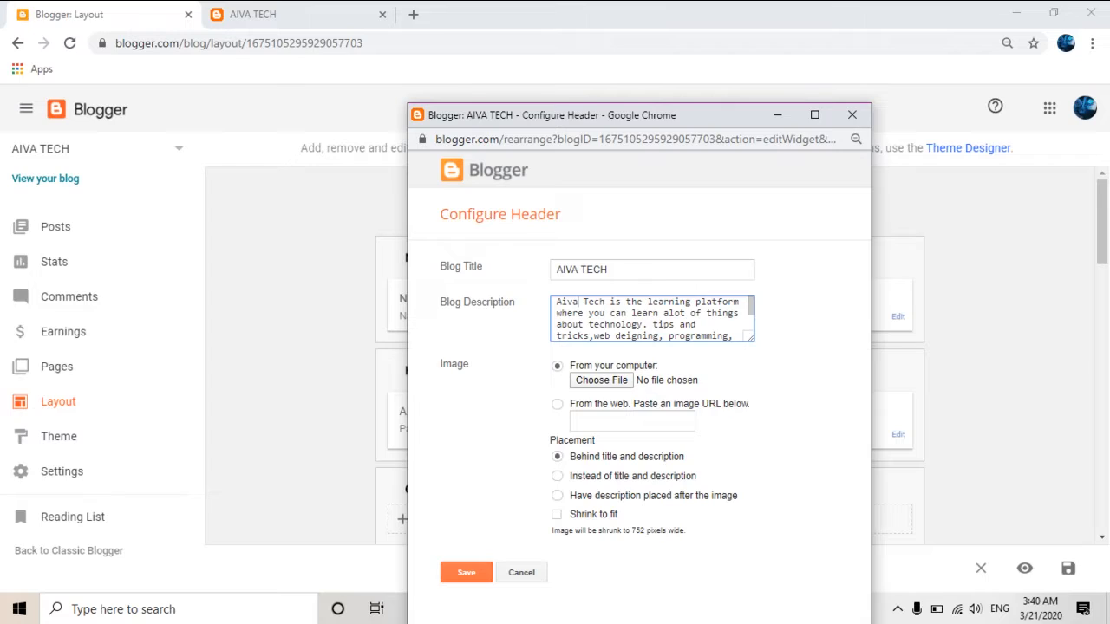
pyautogui.hotkey('ctrl', 'a')
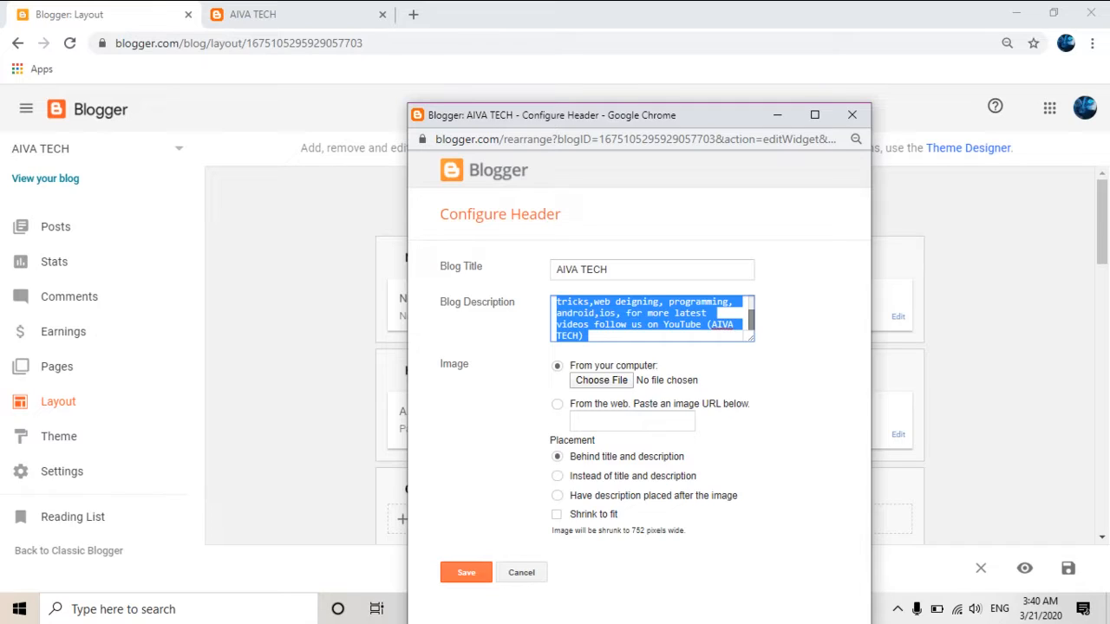
pyautogui.moveTo(751, 320)
pyautogui.mouseDown()
pyautogui.moveTo(751, 305)
pyautogui.moveTo(751, 320)
pyautogui.mouseUp()
pyautogui.click(806, 326)
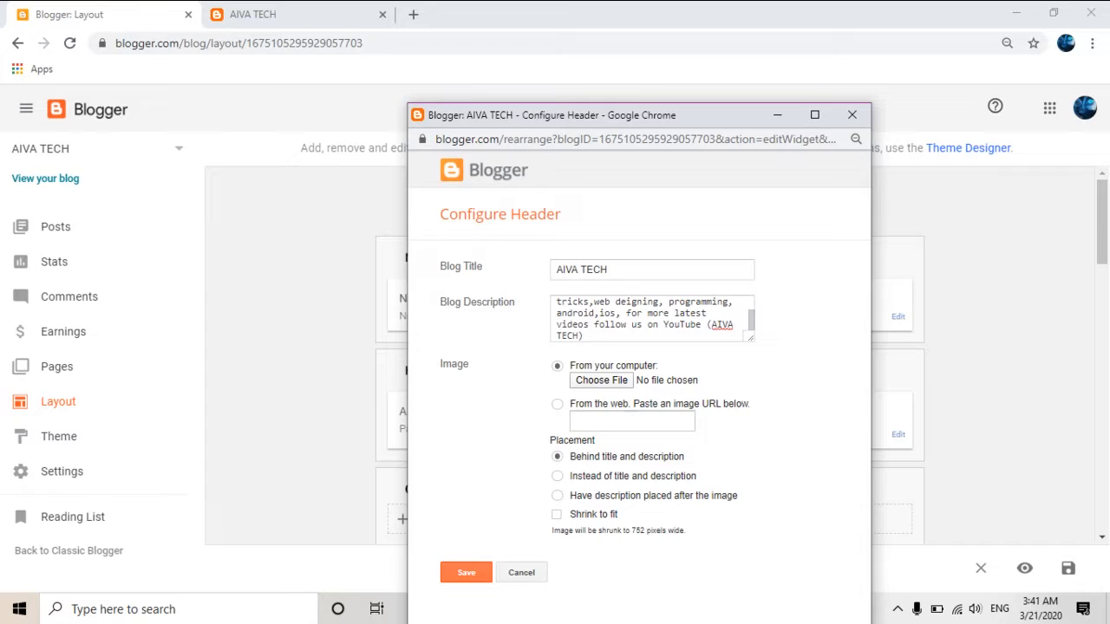
# - Upload the JPG photo of a wrist wearing a black fitness band from the Desktop as the blog header image
pyautogui.click(596, 381)
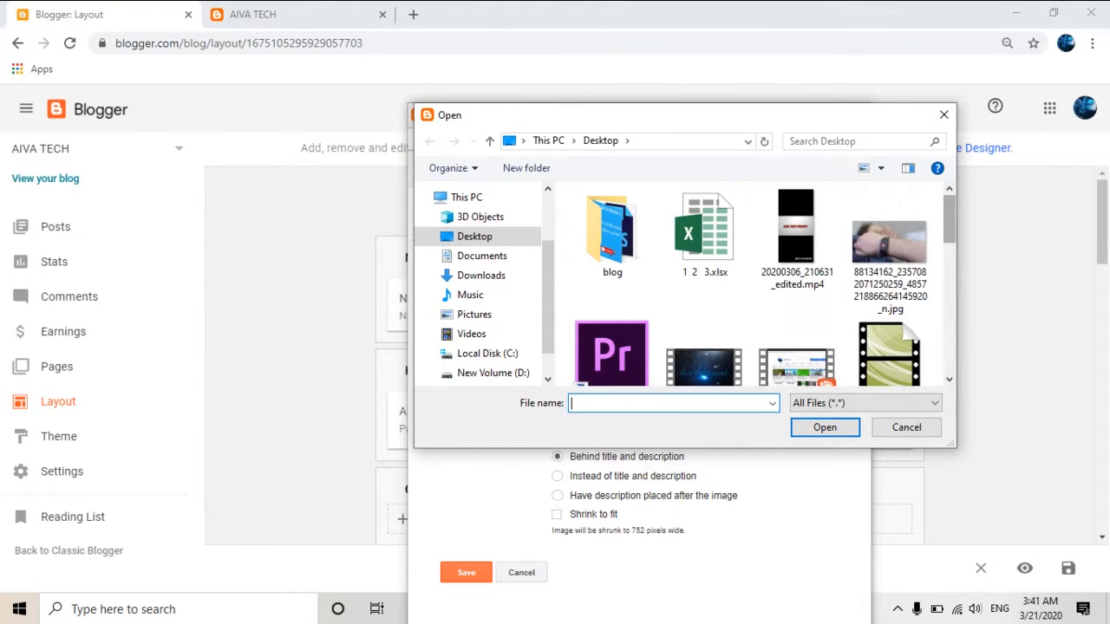
pyautogui.scroll(-2, 746, 277)
pyautogui.scroll(-5, 763, 286)
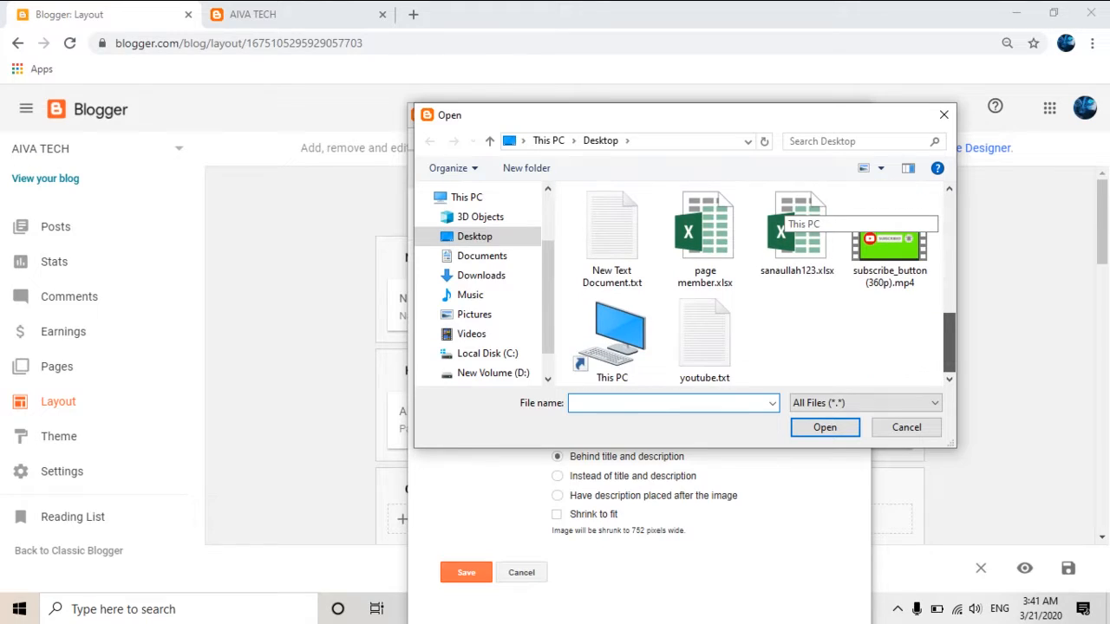
pyautogui.scroll(7, 776, 209)
pyautogui.click(890, 247)
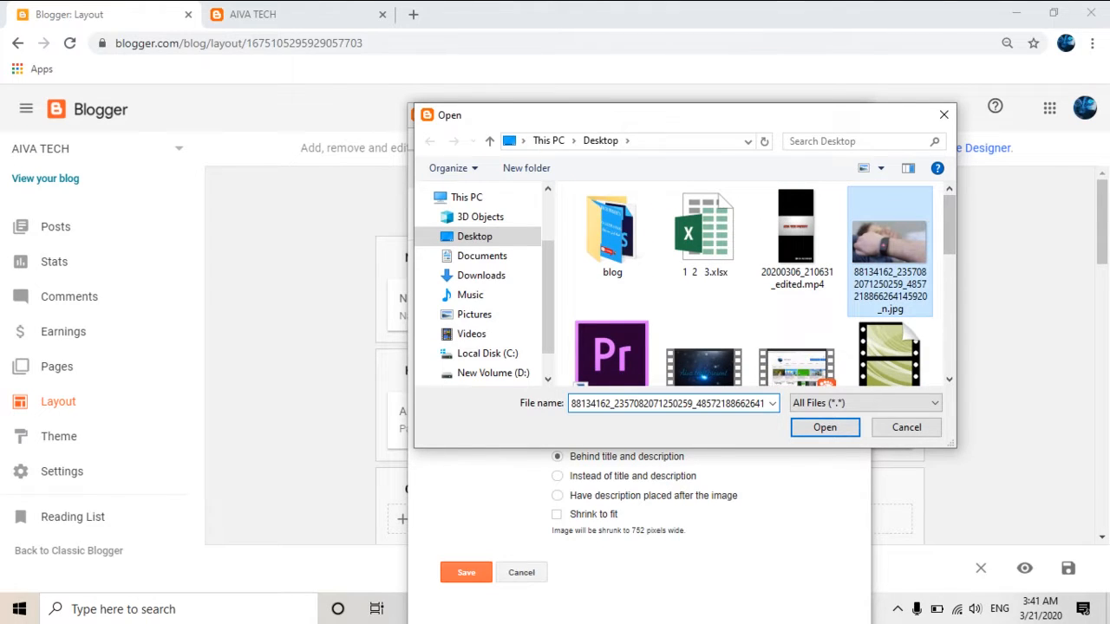
pyautogui.press('Return')
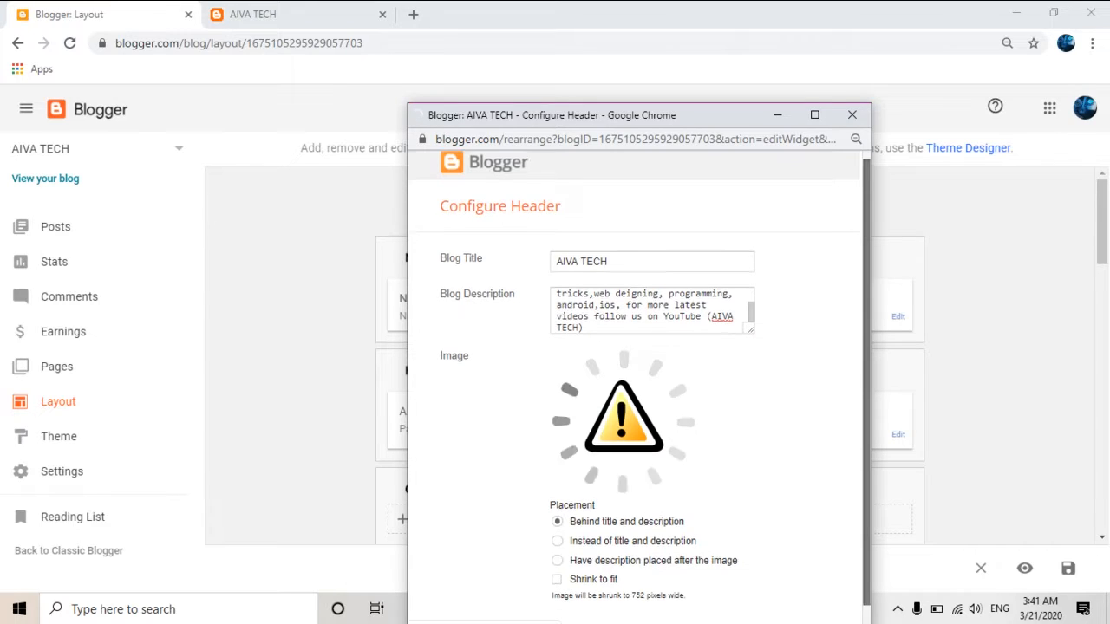
pyautogui.scroll(-1, 639, 360)
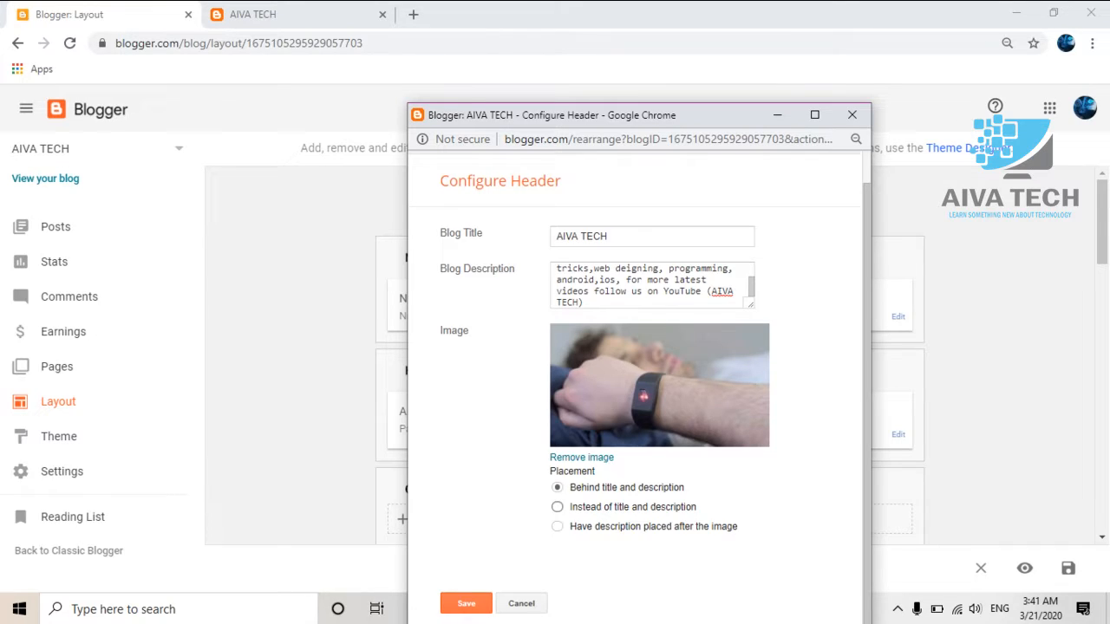
# - Set the header image placement to Instead of title and description, save it and reload the live blog to check it
pyautogui.click(556, 506)
pyautogui.moveTo(641, 116); pyautogui.dragTo(670, 63)
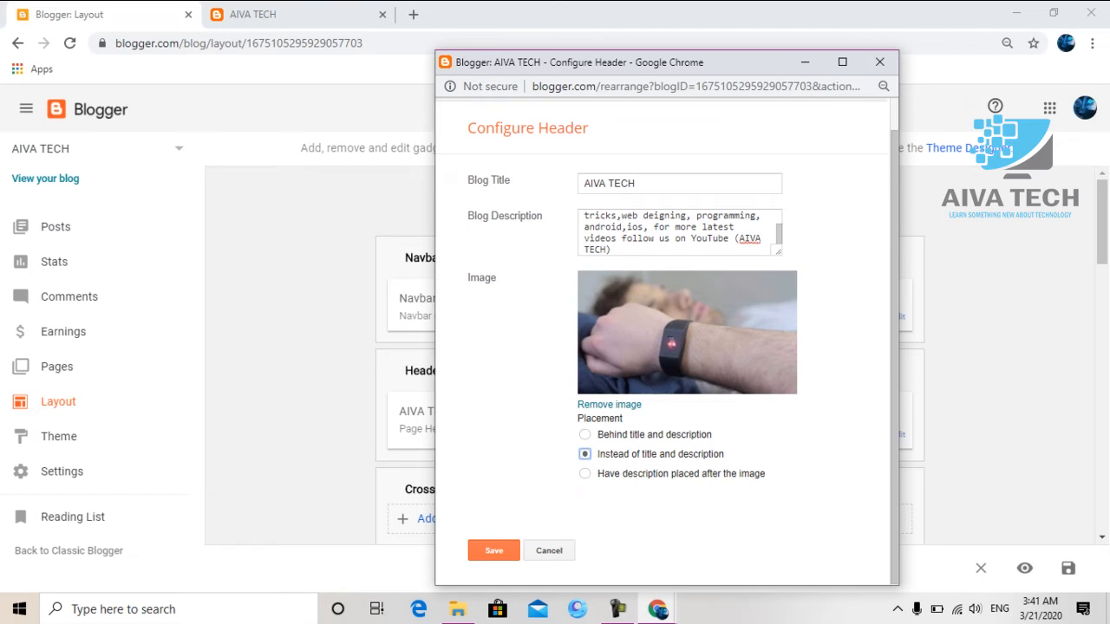
pyautogui.click(494, 550)
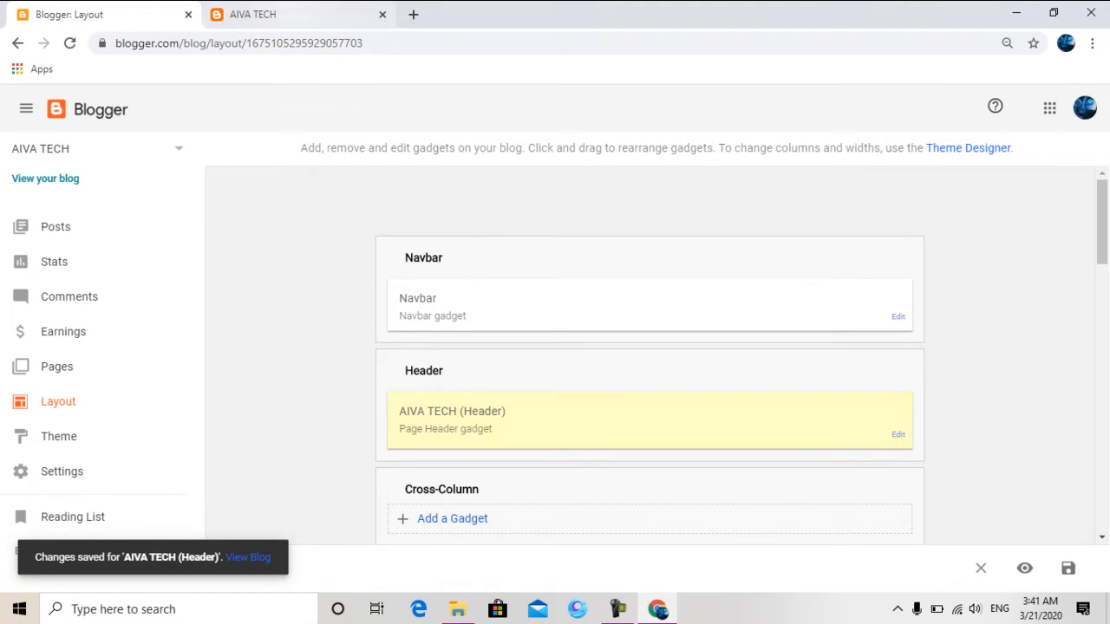
pyautogui.click(287, 15)
pyautogui.press('F5')
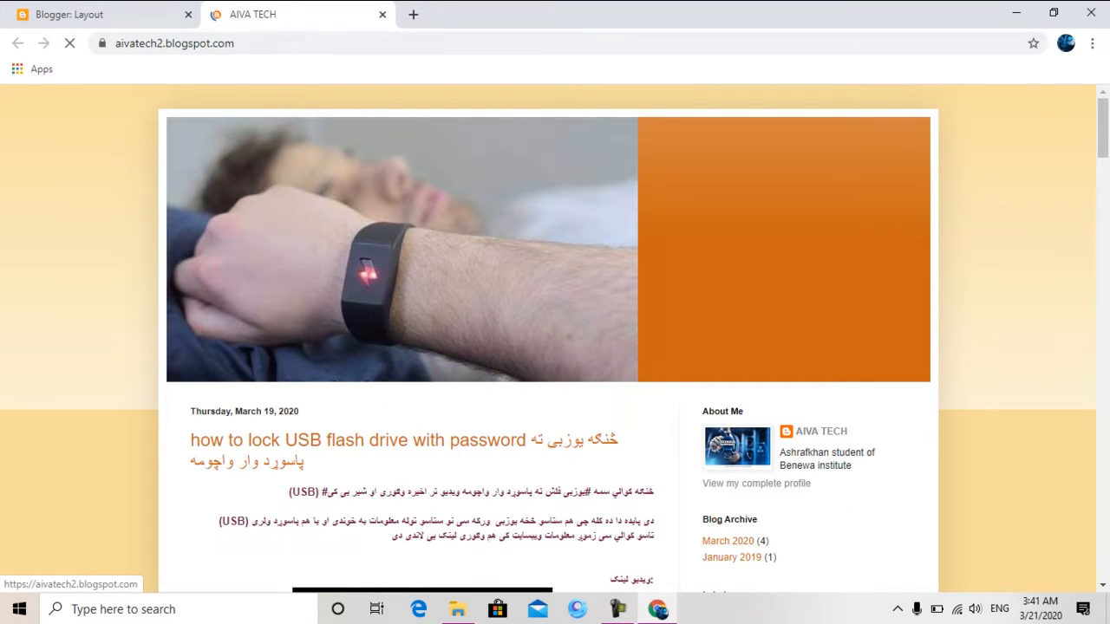
# - Change the AIVA TECH header image placement to Behind title and description, save it and reload the live blog
pyautogui.click(96, 15)
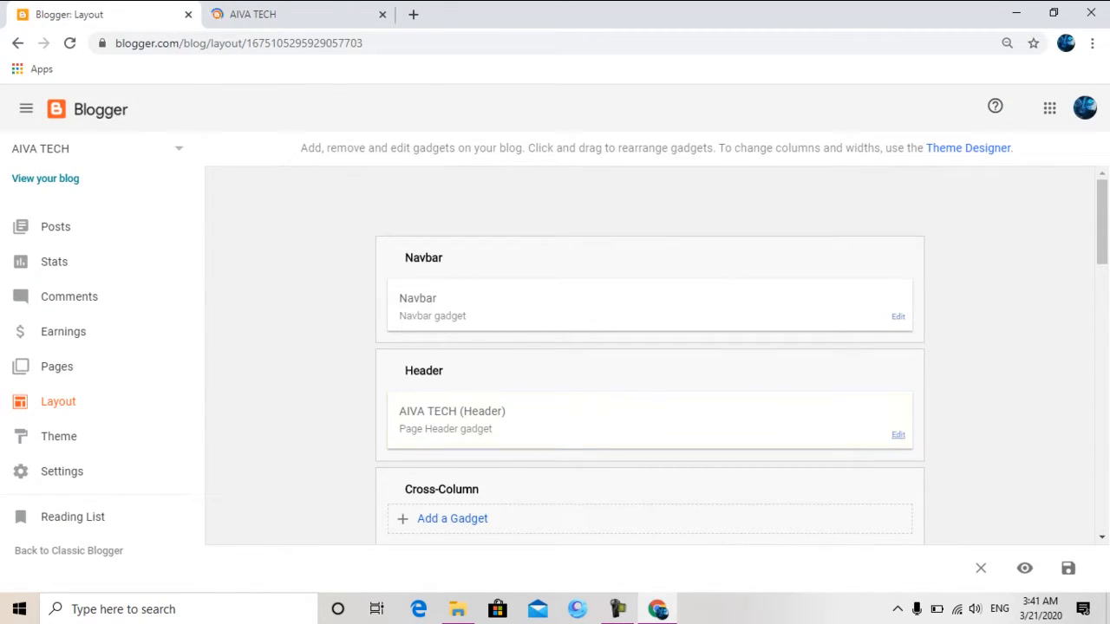
pyautogui.click(898, 435)
pyautogui.moveTo(372, 29); pyautogui.dragTo(677, 60)
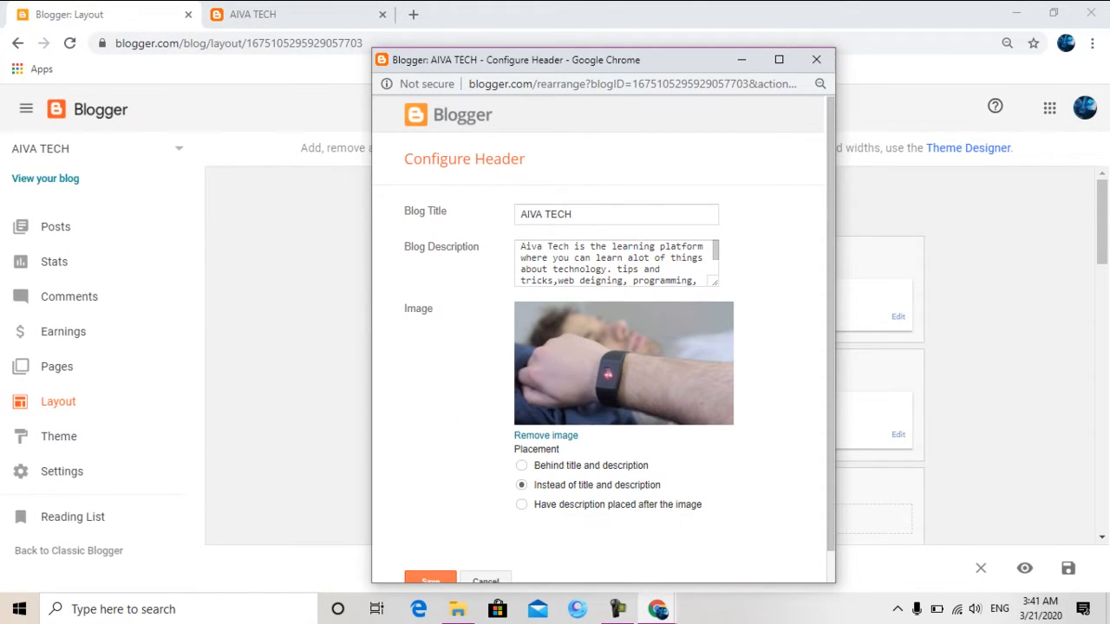
pyautogui.click(521, 465)
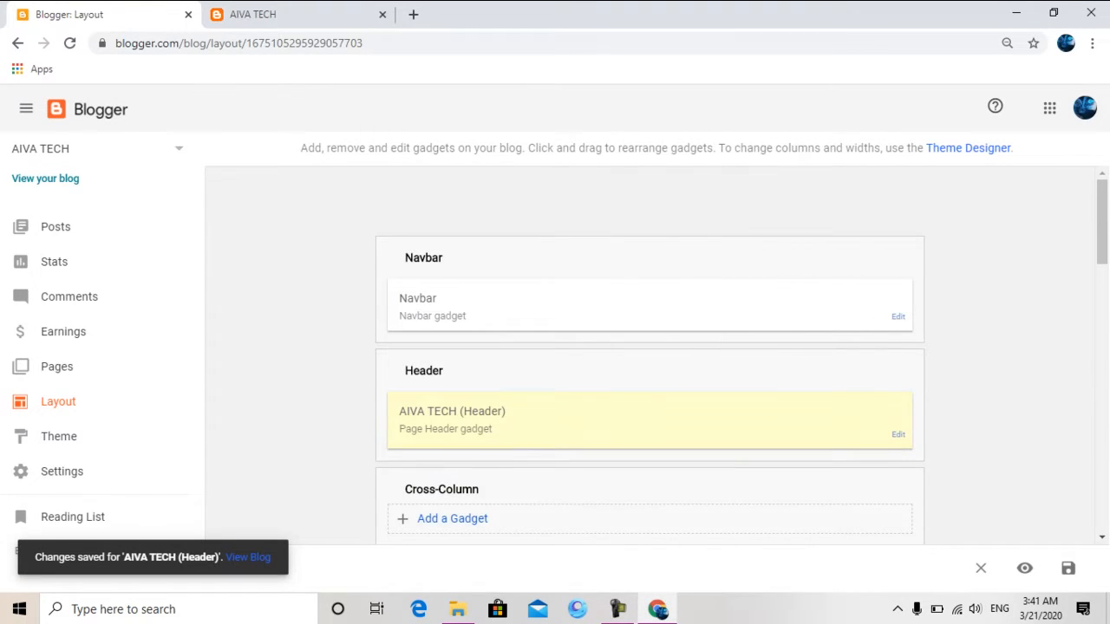
pyautogui.click(319, 14)
pyautogui.press('F5')
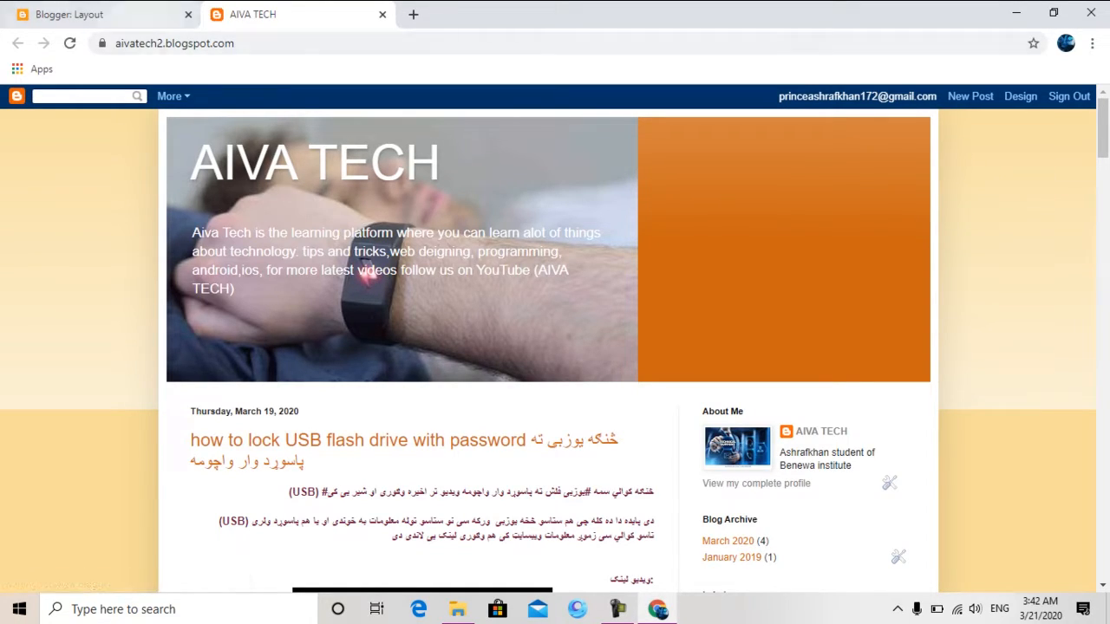
# - Examine the Cross-Column, Main and sidebar-right-1 sections of the layout and compare them with the live blog
pyautogui.click(113, 14)
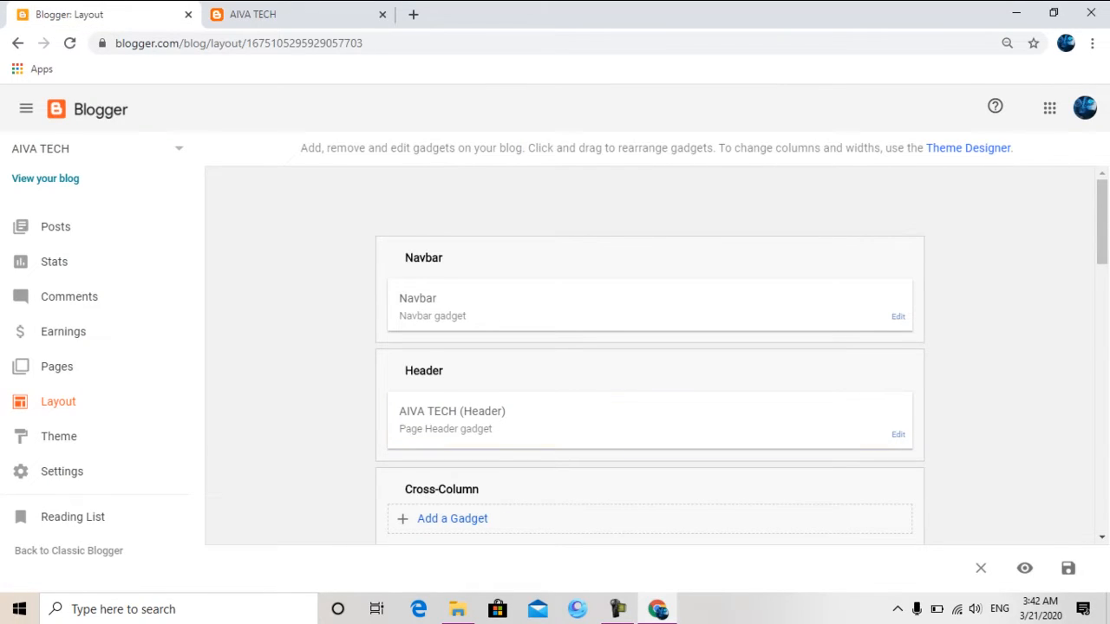
pyautogui.scroll(-3, 650, 355)
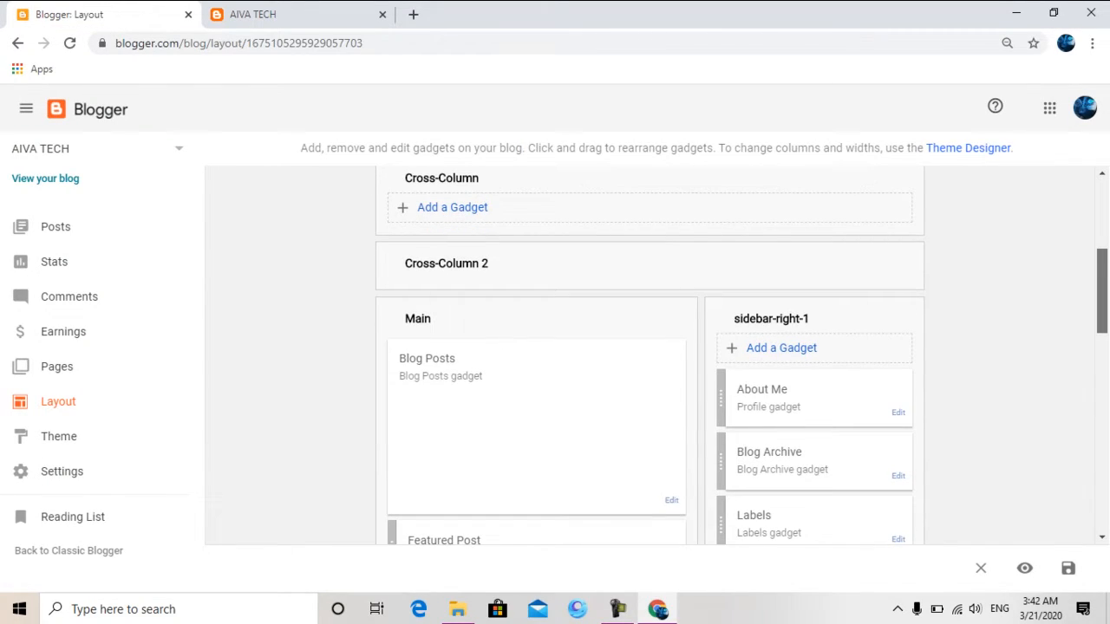
pyautogui.scroll(-1, 651, 355)
pyautogui.scroll(1, 651, 356)
pyautogui.scroll(-1, 650, 355)
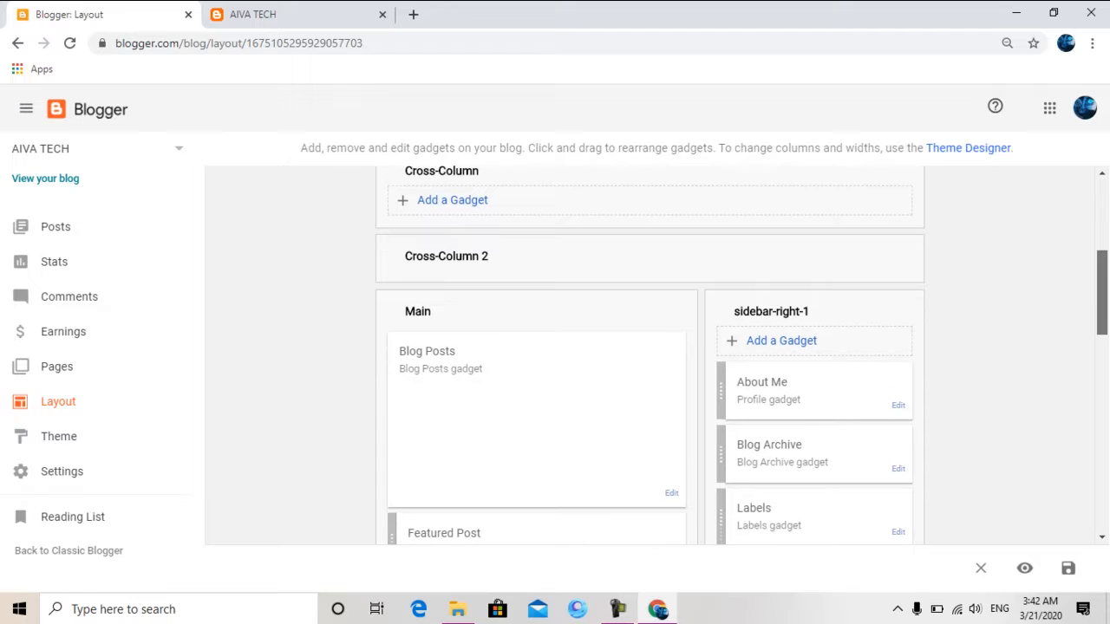
pyautogui.click(286, 14)
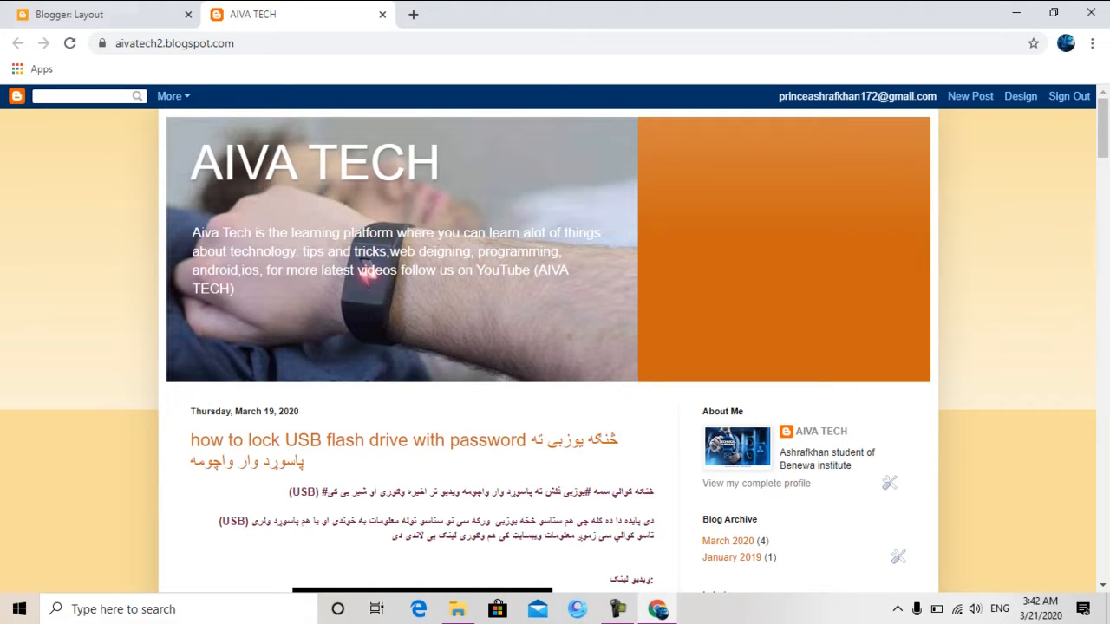
# - Inspect the configuration of the About Me profile gadget in the layout, leaving it without saving
pyautogui.click(122, 14)
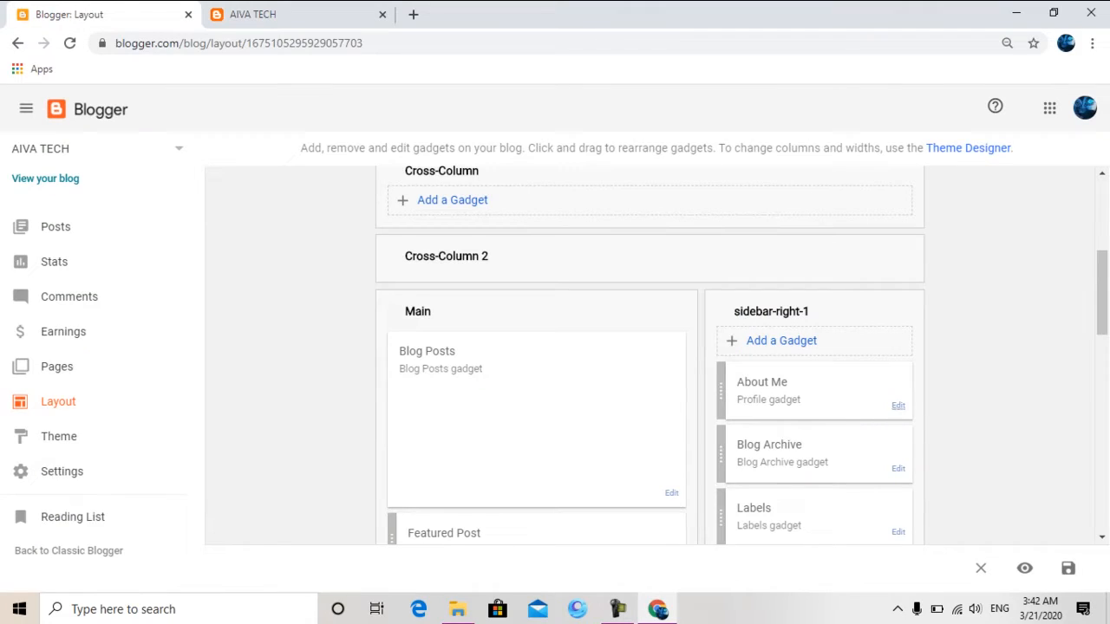
pyautogui.click(899, 405)
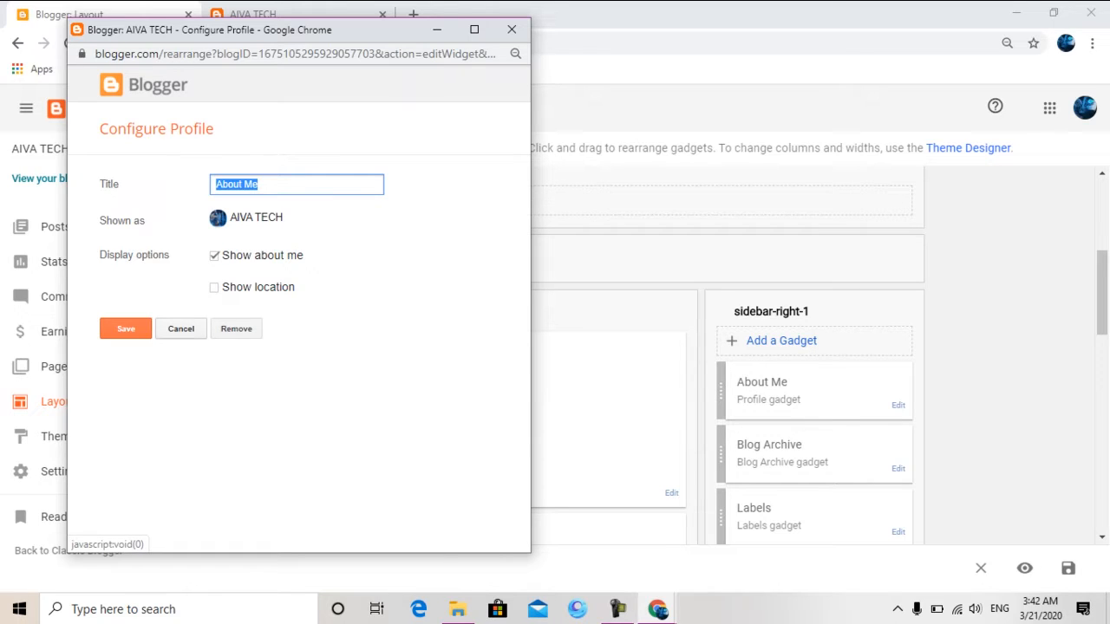
pyautogui.click(182, 328)
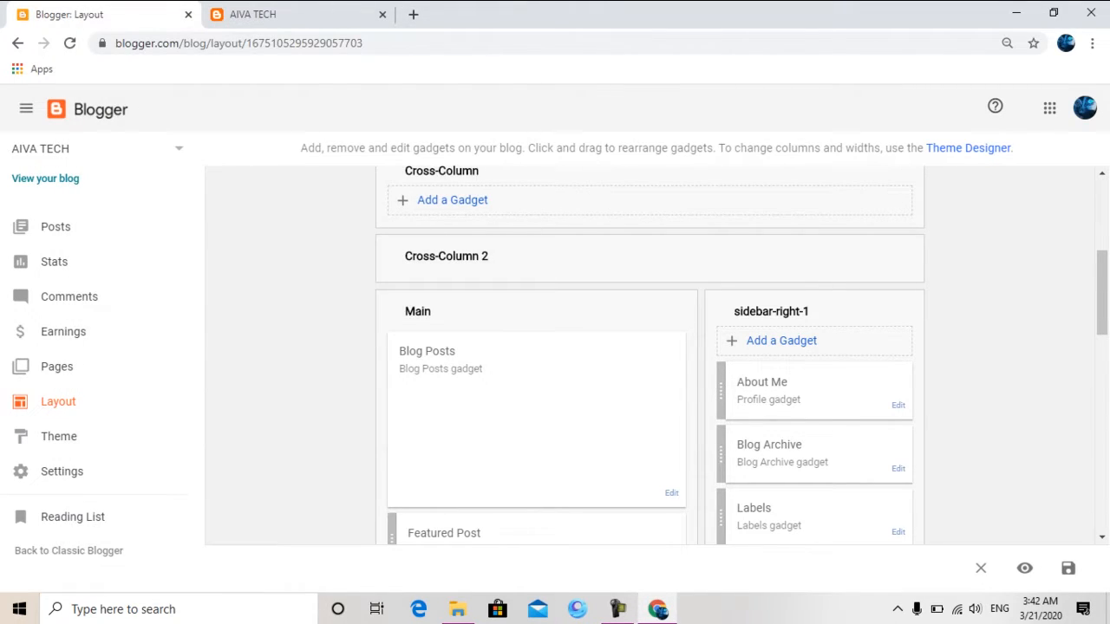
# - Compare the About Me, Blog Archive and Labels gadgets in the layout with the sidebar of the live blog
pyautogui.scroll(-1, 651, 355)
pyautogui.click(286, 14)
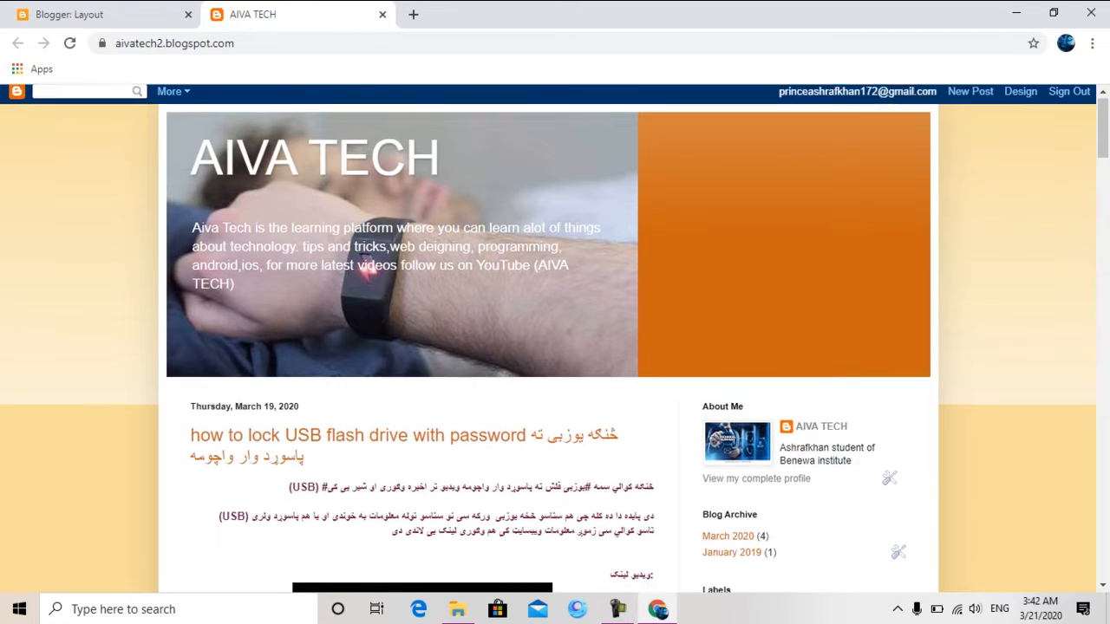
pyautogui.scroll(-1, 728, 459)
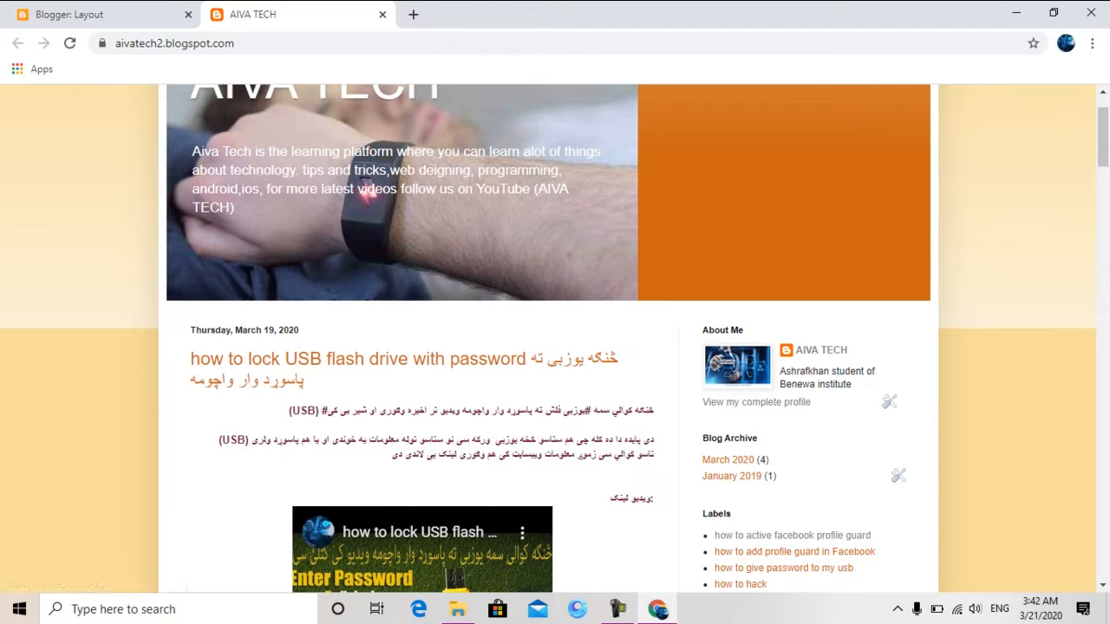
pyautogui.click(102, 14)
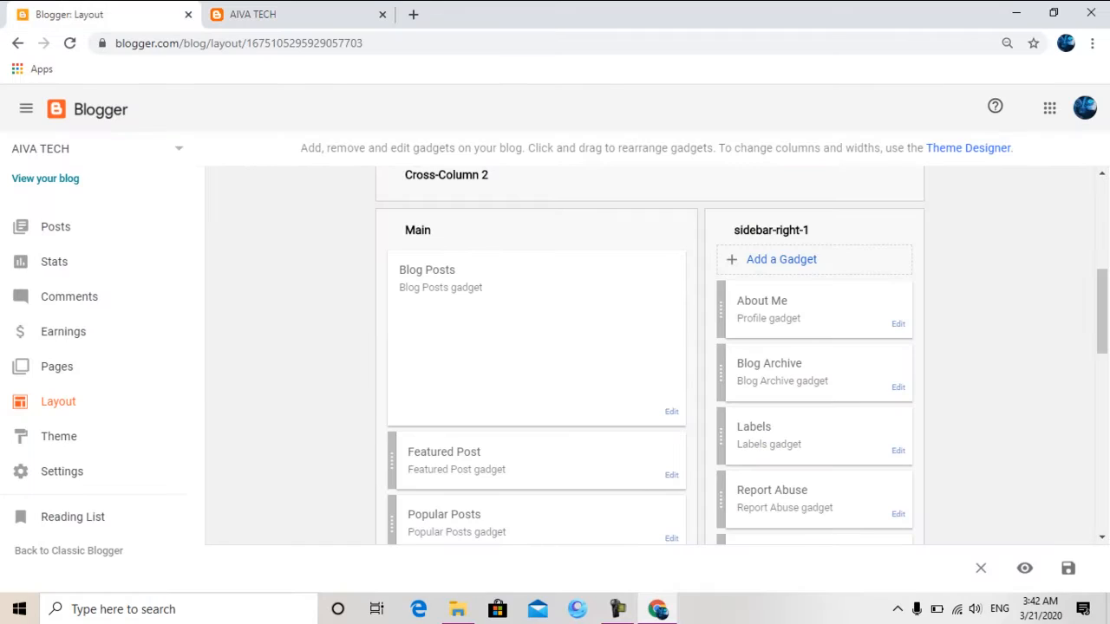
pyautogui.click(260, 14)
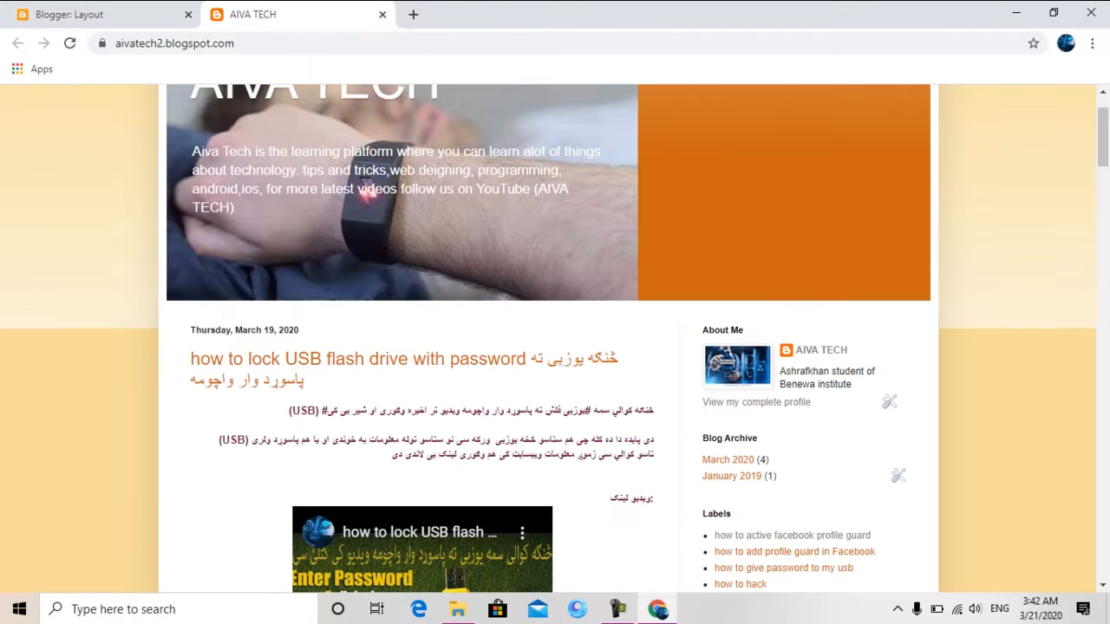
pyautogui.moveTo(1103, 137)
pyautogui.mouseDown()
pyautogui.moveTo(1102, 206)
pyautogui.moveTo(1102, 127)
pyautogui.mouseUp()
pyautogui.click(103, 15)
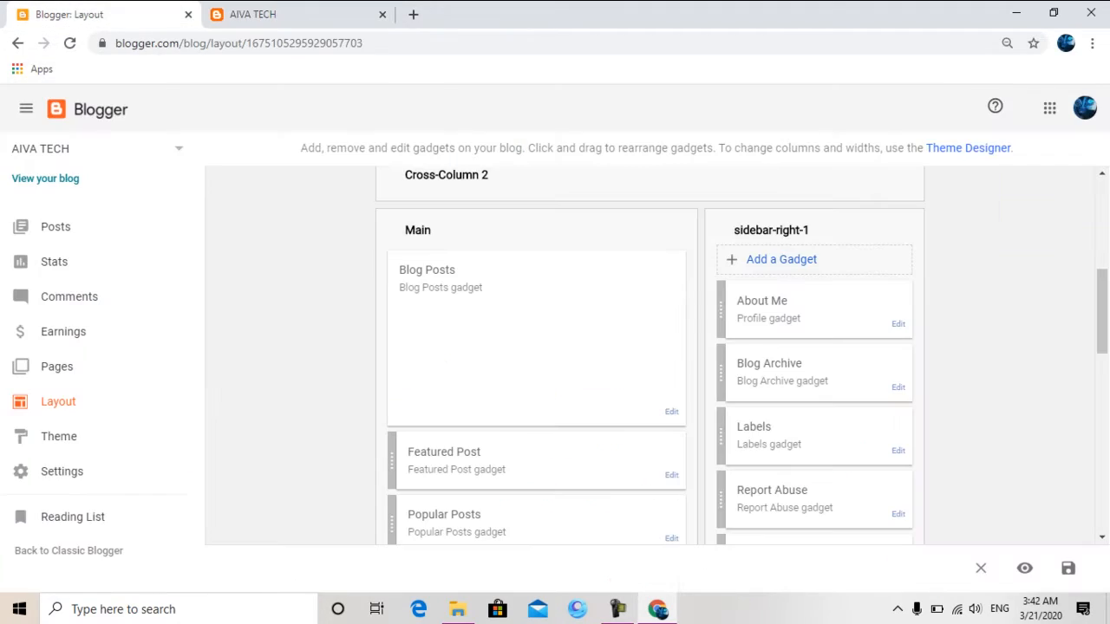
# - Review the remaining layout gadgets, from Featured Post and AdSense down to the footer sections, against the live blog
pyautogui.moveTo(1102, 312); pyautogui.dragTo(1102, 352)
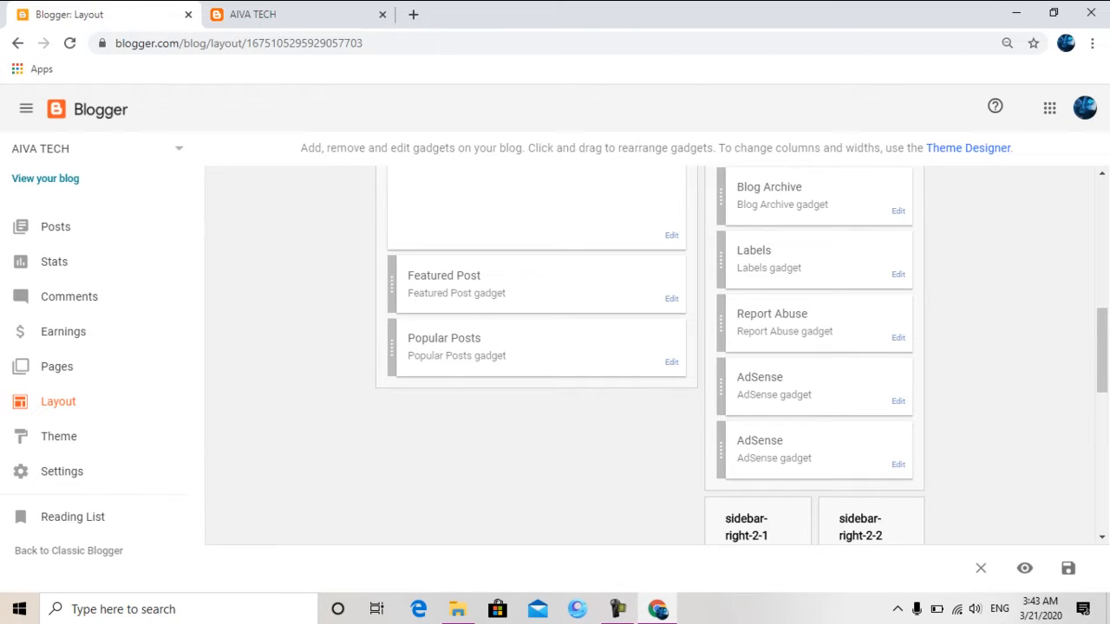
pyautogui.scroll(-1, 657, 355)
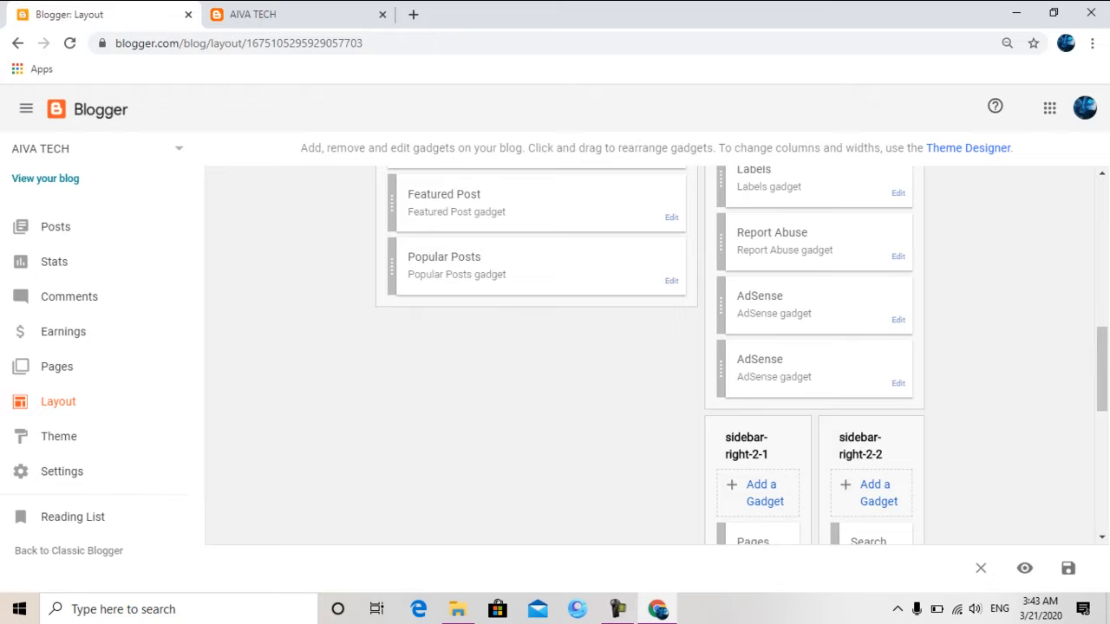
pyautogui.scroll(-1, 657, 355)
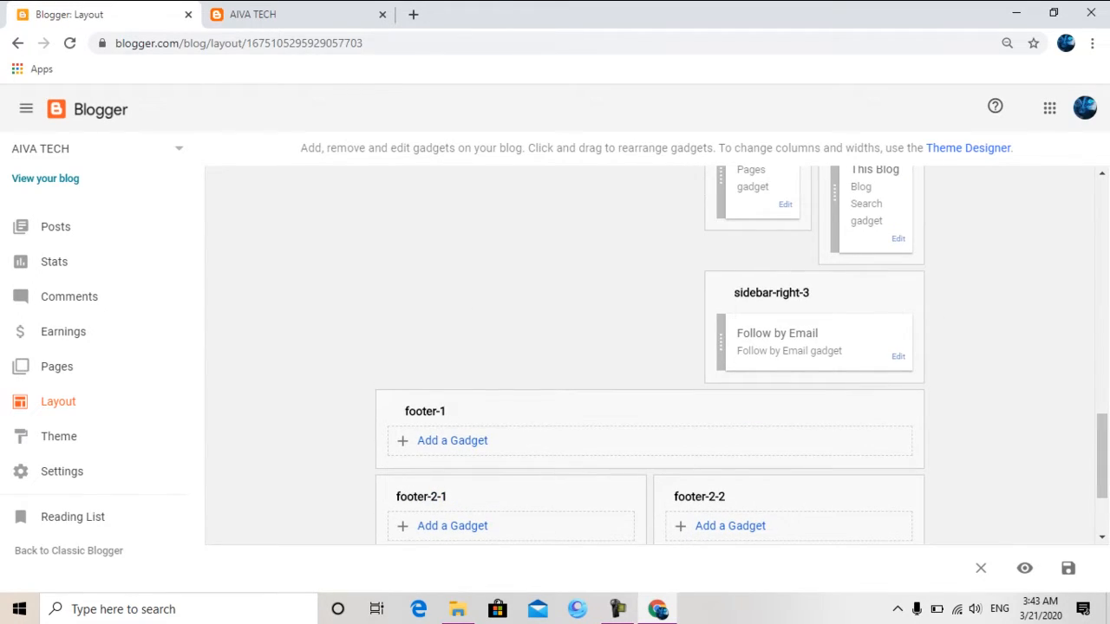
pyautogui.click(290, 13)
pyautogui.scroll(-5, 415, 275)
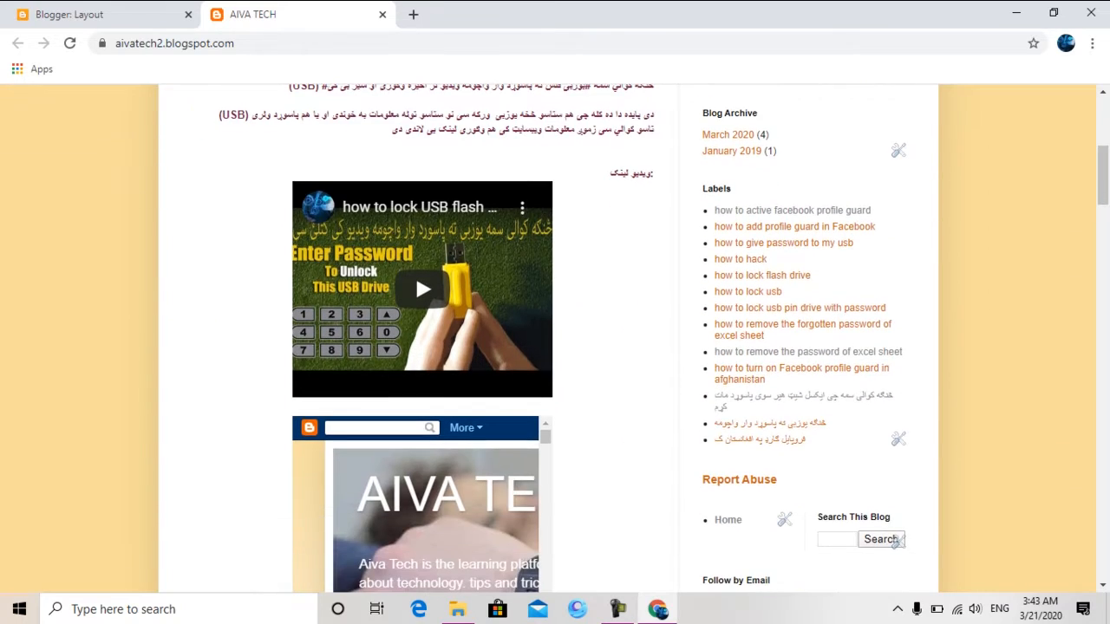
pyautogui.click(69, 14)
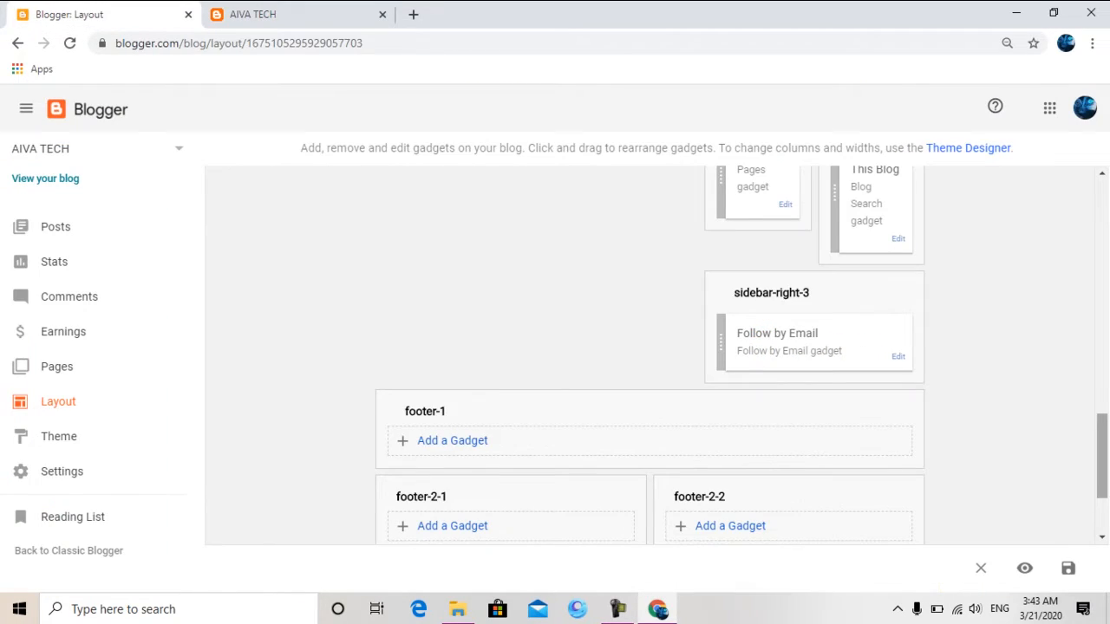
pyautogui.scroll(4, 650, 356)
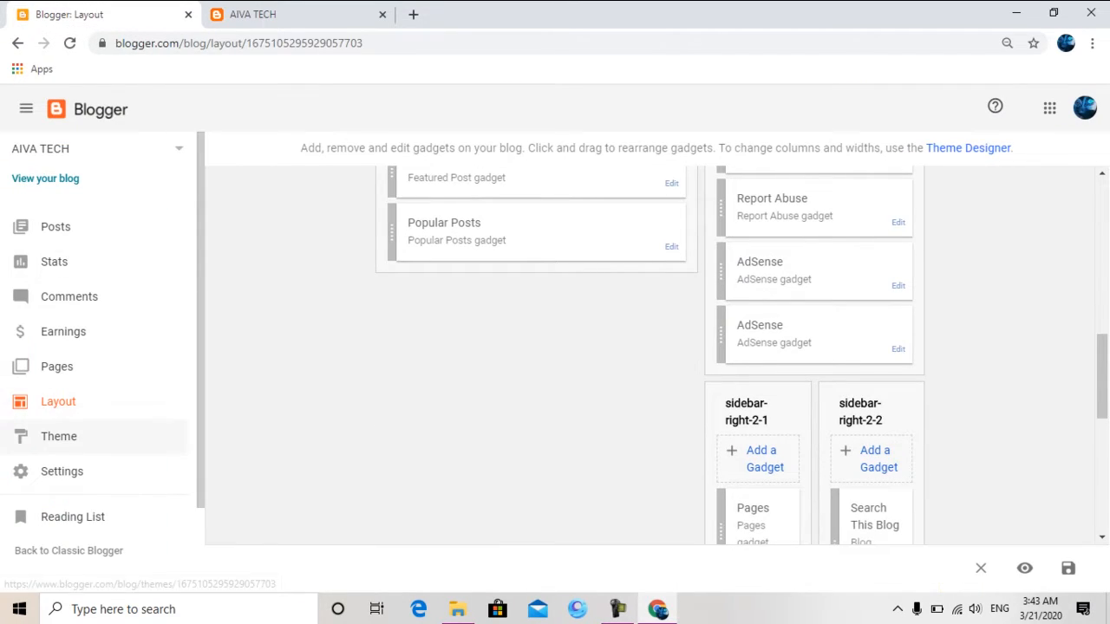
# - Browse the blog's available themes and open the details of the Emporio Porcelain theme
pyautogui.click(59, 436)
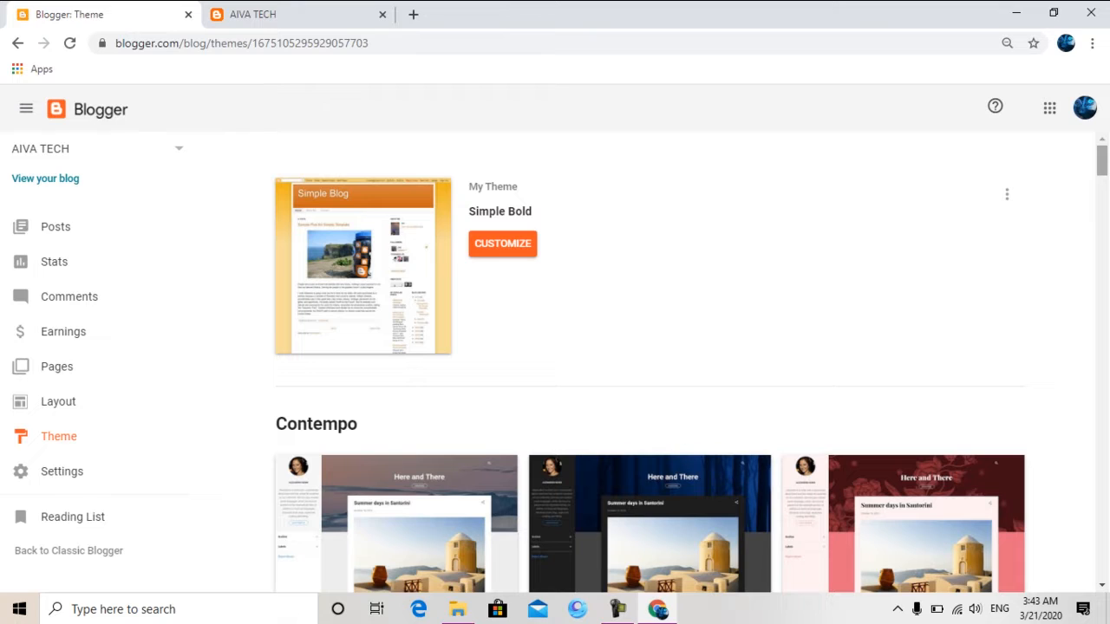
pyautogui.scroll(-6, 650, 364)
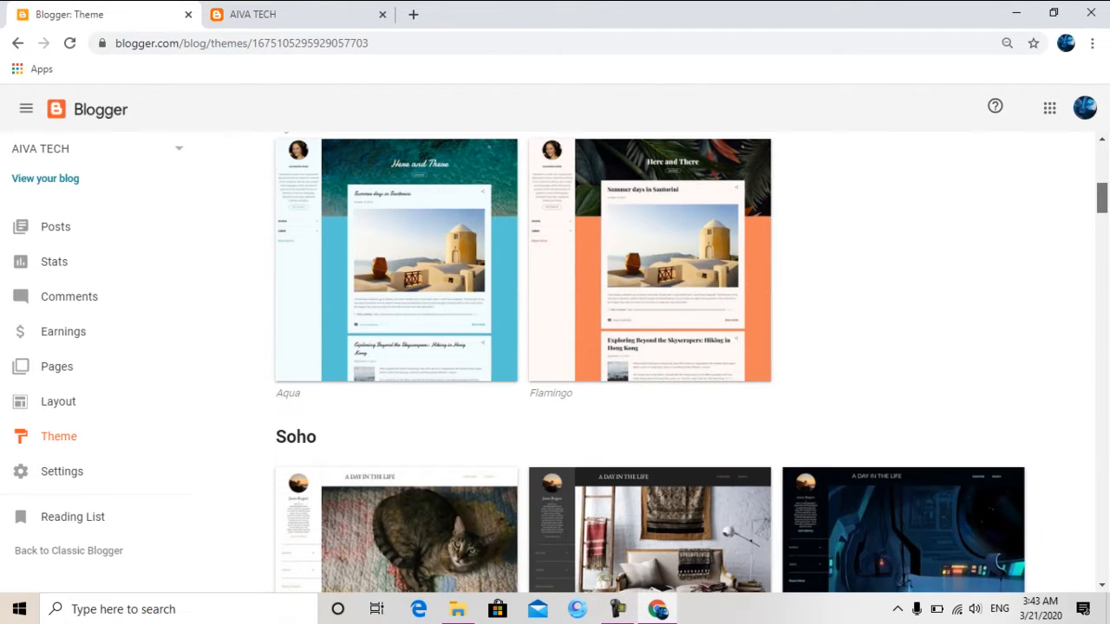
pyautogui.moveTo(1102, 198); pyautogui.dragTo(1102, 254)
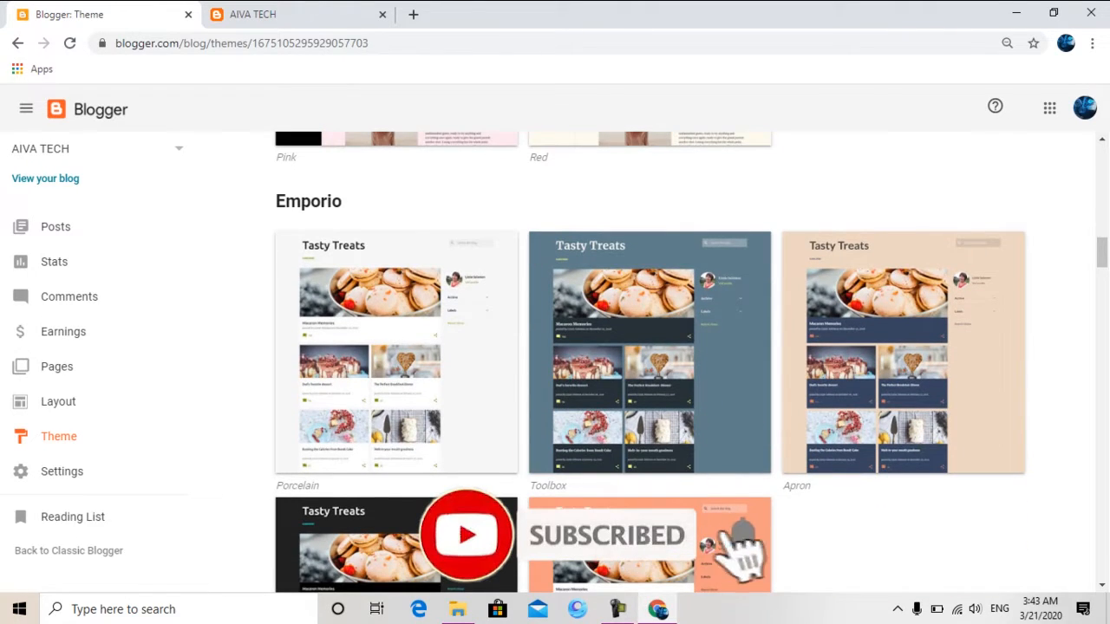
pyautogui.click(396, 352)
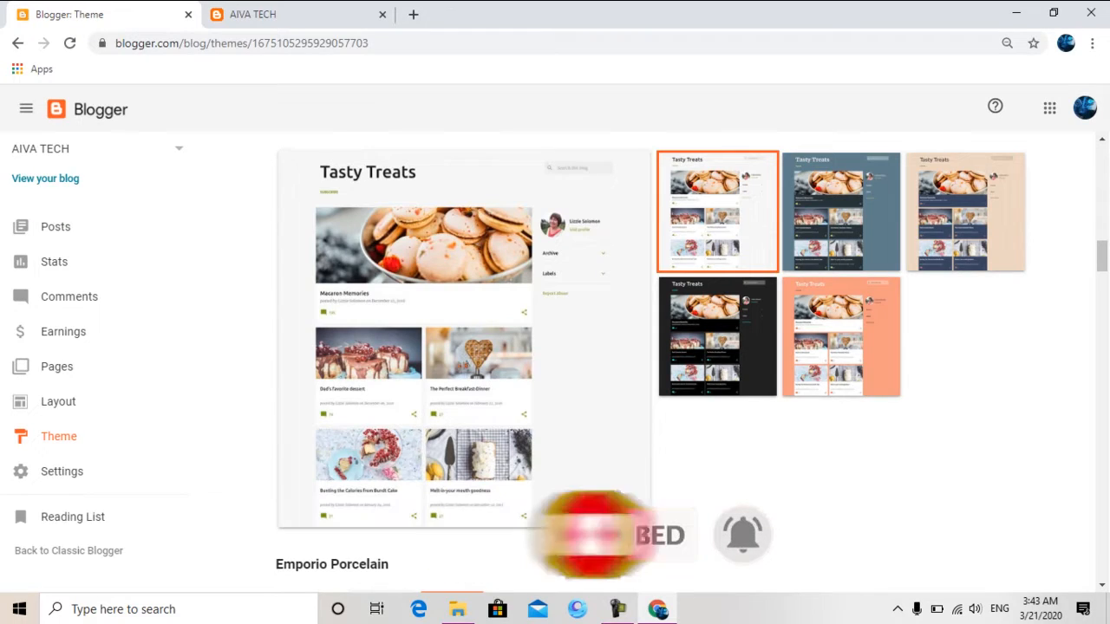
pyautogui.scroll(-3, 1101, 257)
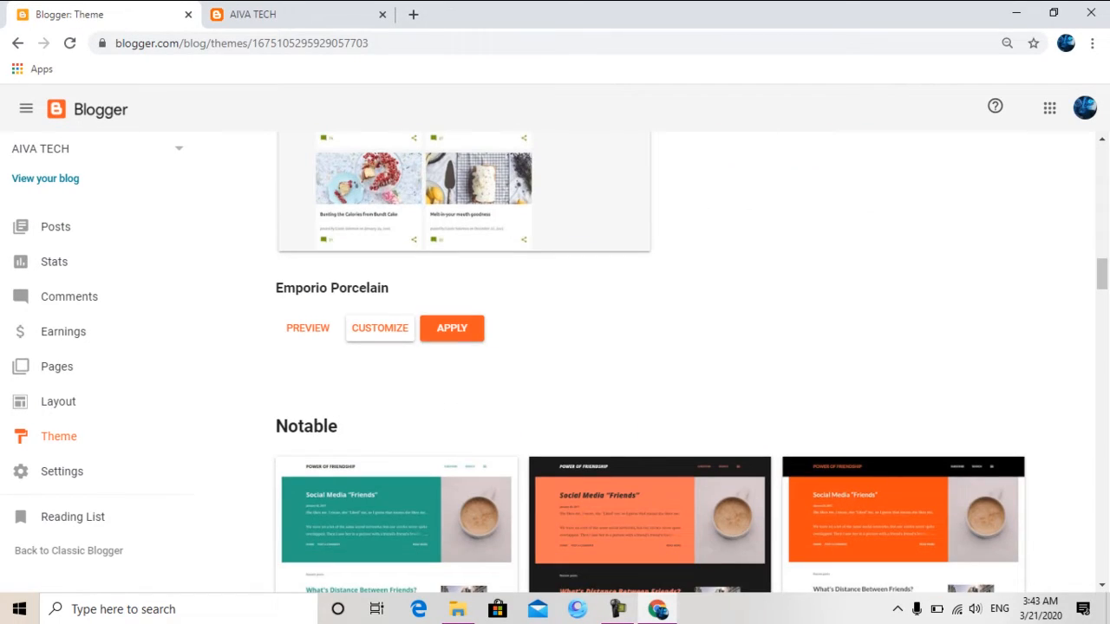
# - Apply the Emporio Porcelain theme to the AIVA TECH blog, downloading a backup of the current theme first
pyautogui.click(452, 328)
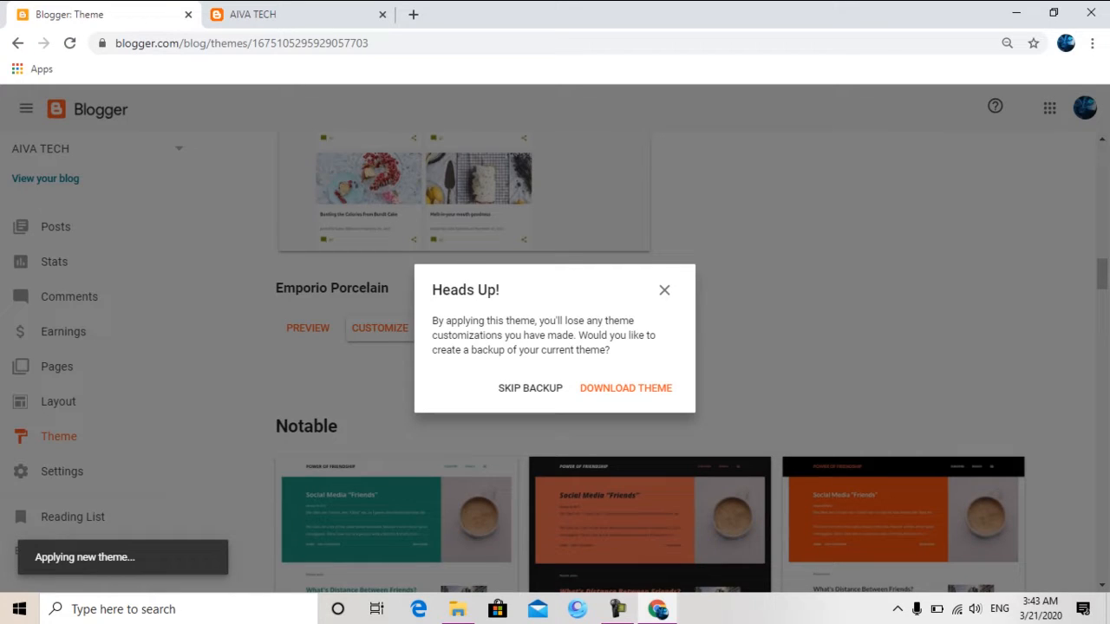
pyautogui.click(625, 388)
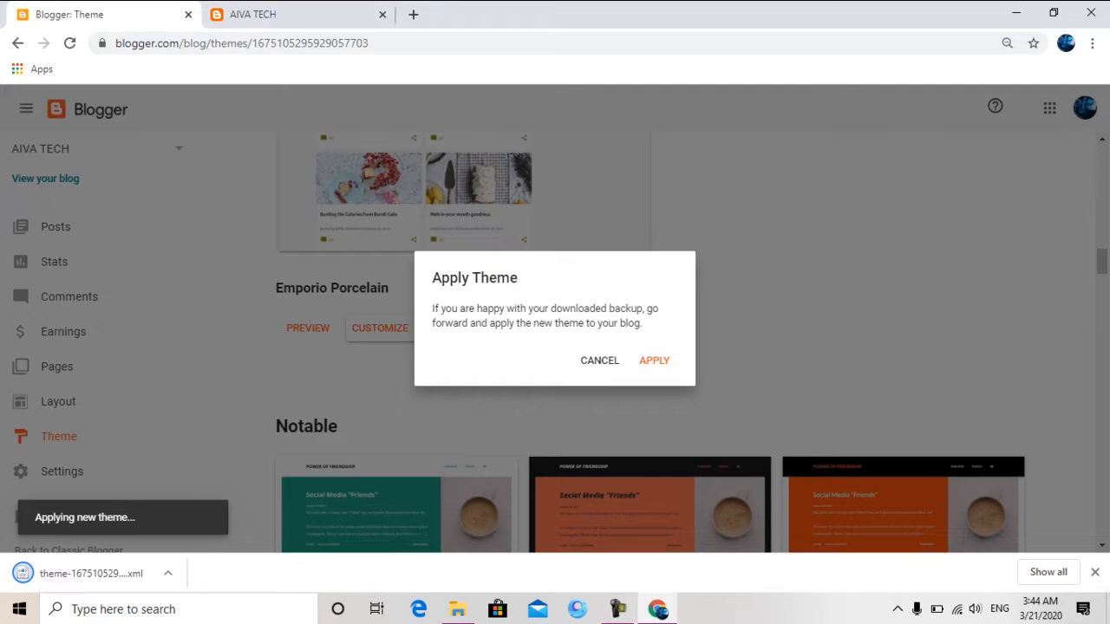
pyautogui.click(654, 360)
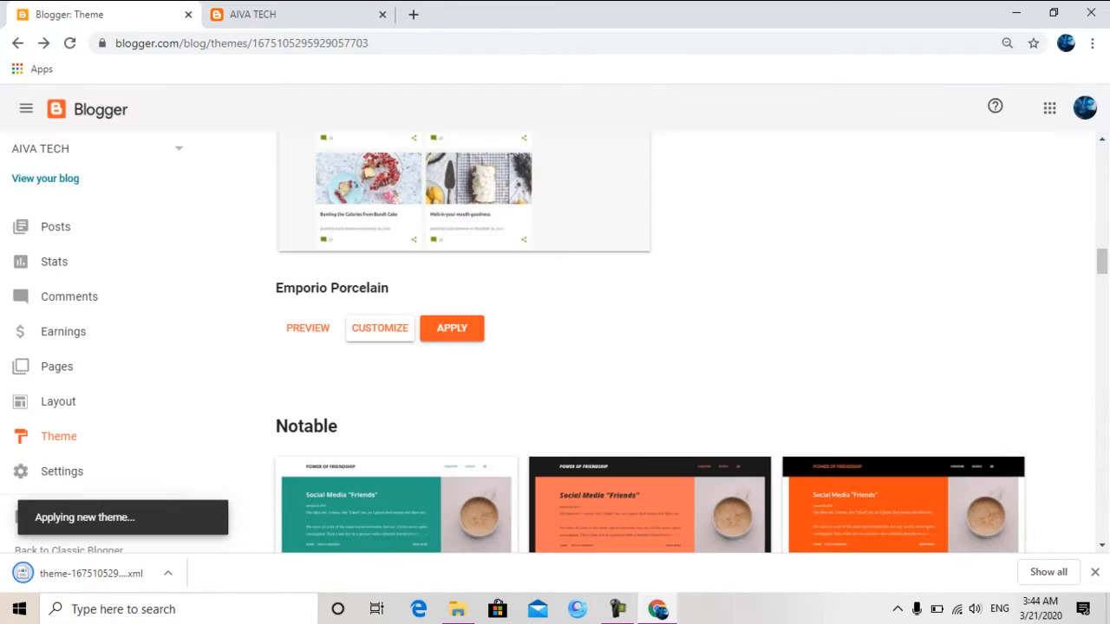
pyautogui.scroll(3, 654, 360)
pyautogui.scroll(1, 654, 360)
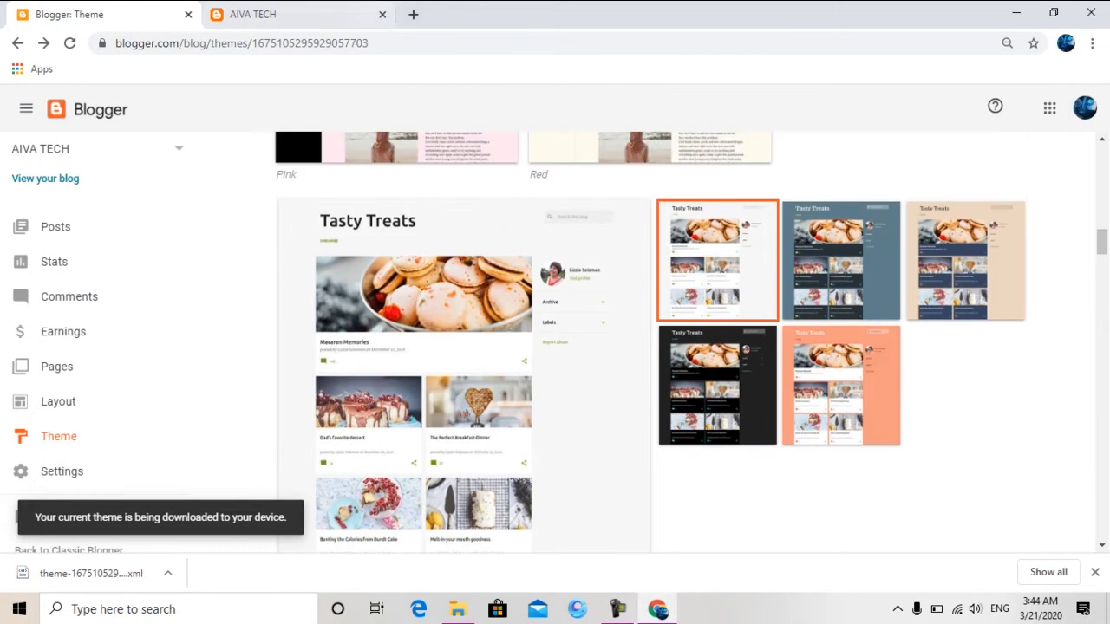
# - Reload the live AIVA TECH blog and look through its home page under the new theme, then return to the theme gallery
pyautogui.click(326, 15)
pyautogui.scroll(4, 415, 273)
pyautogui.scroll(1, 416, 273)
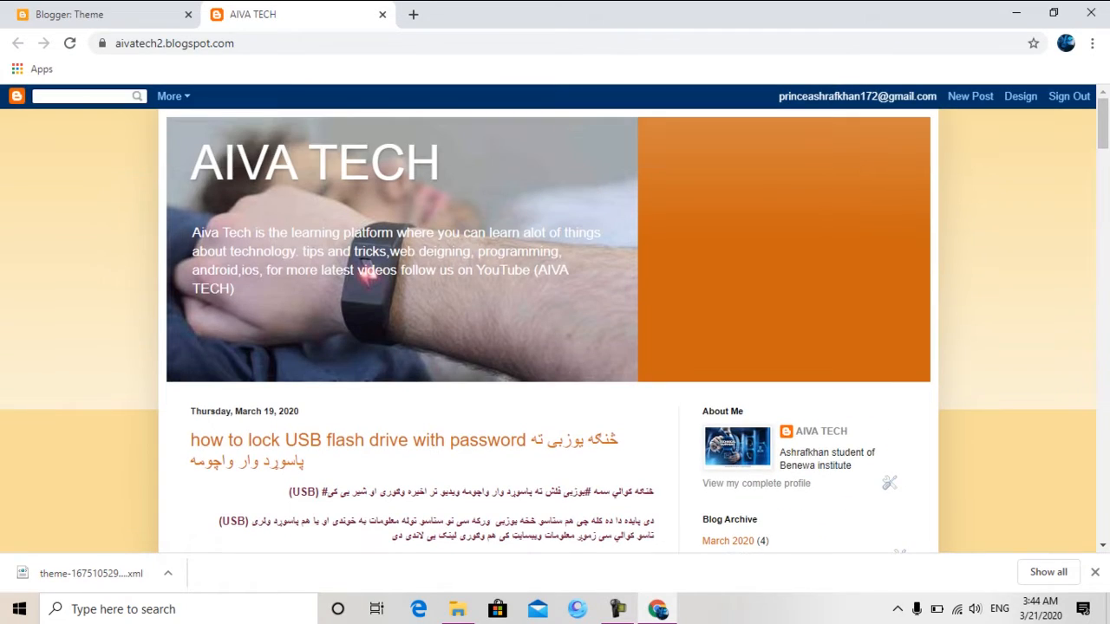
pyautogui.click(69, 42)
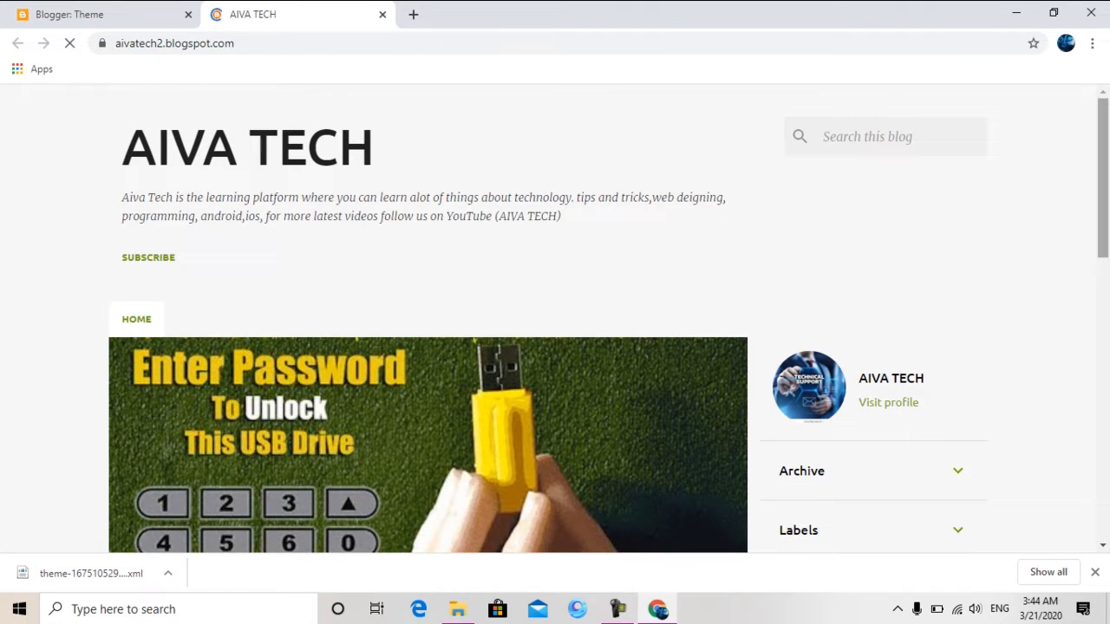
pyautogui.scroll(-6, 429, 318)
pyautogui.scroll(-4, 428, 319)
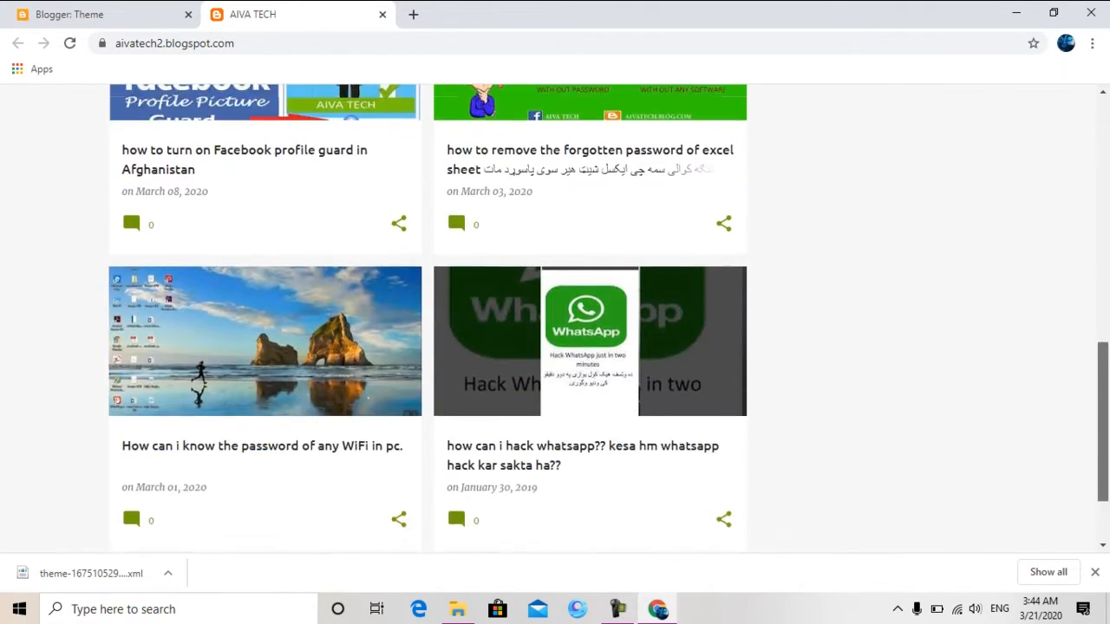
pyautogui.scroll(10, 428, 318)
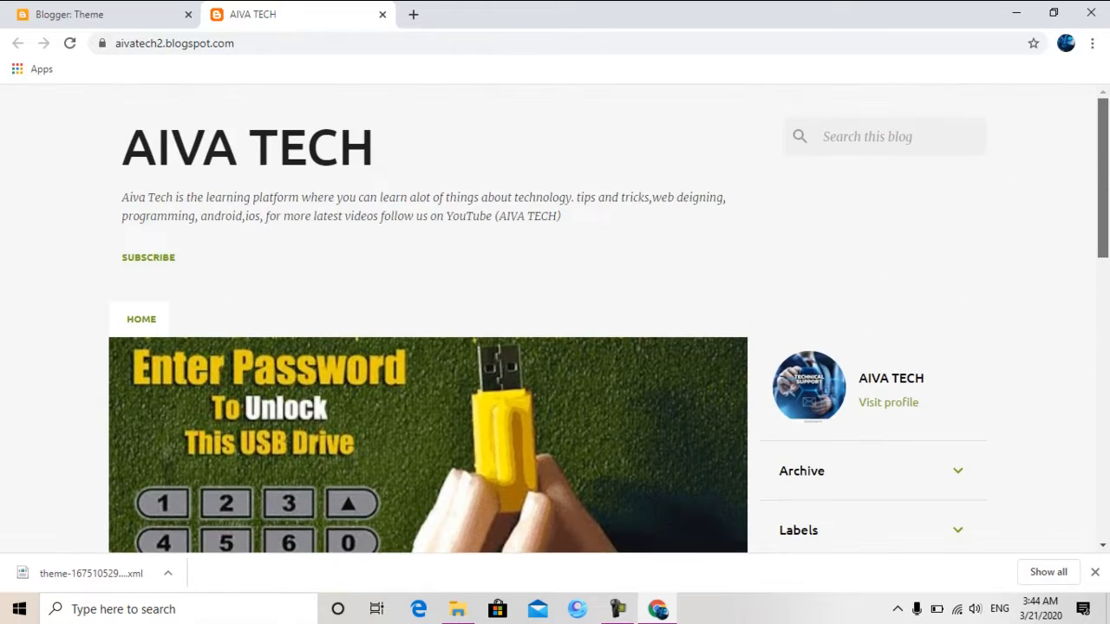
pyautogui.click(102, 15)
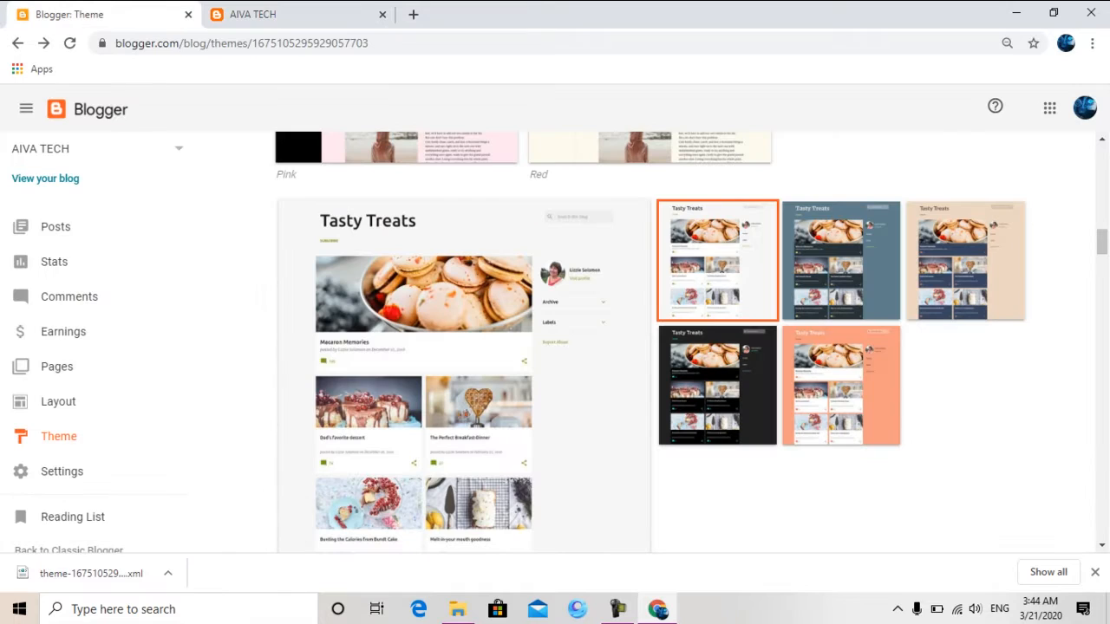
# - Review the blog's basic settings, opening the title for editing and examining the description, privacy, blog address, HTTPS and permissions sections
pyautogui.click(61, 471)
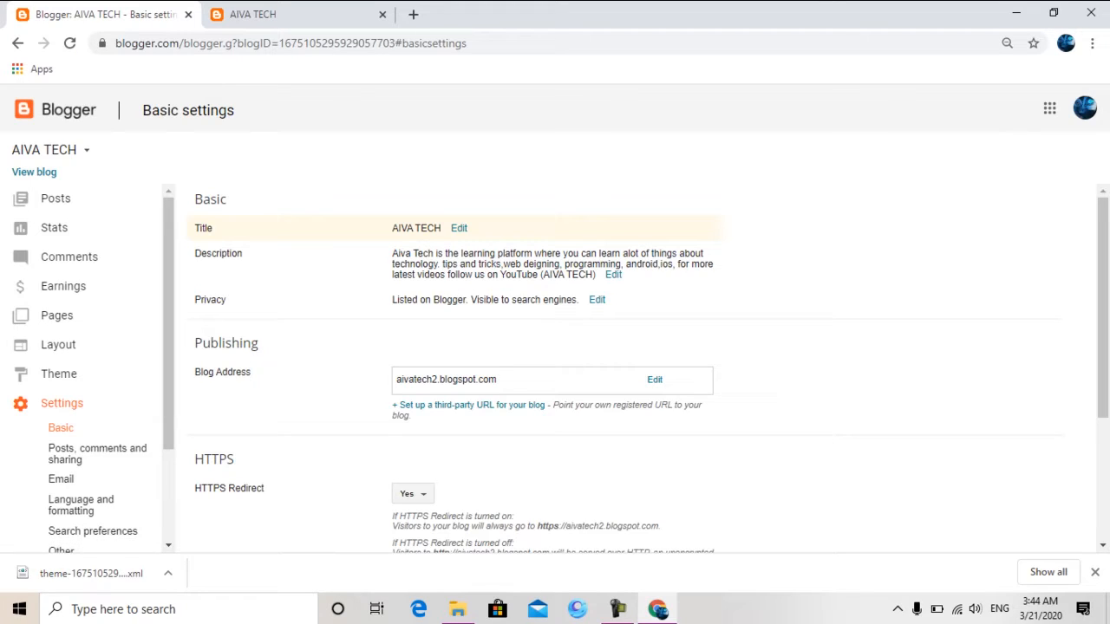
pyautogui.click(459, 228)
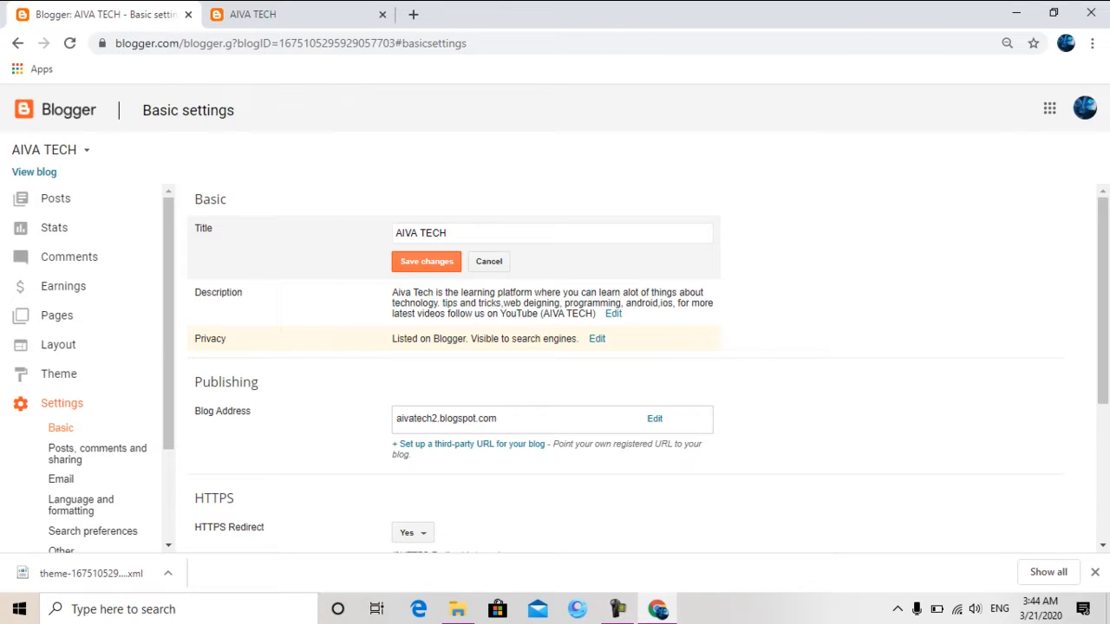
pyautogui.scroll(-1, 624, 364)
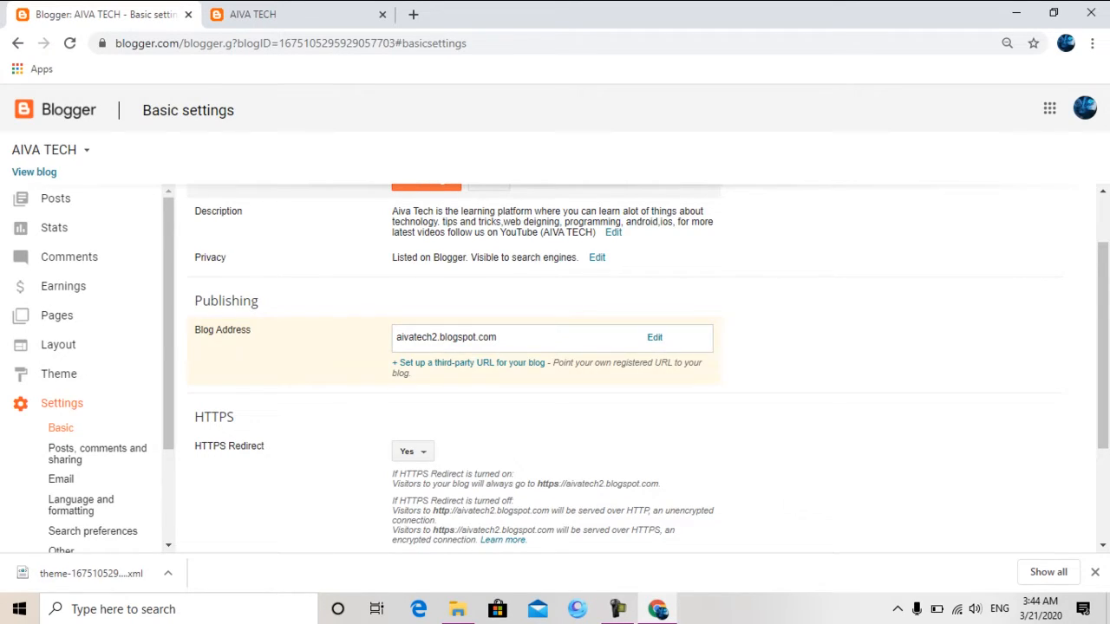
pyautogui.scroll(-1, 555, 407)
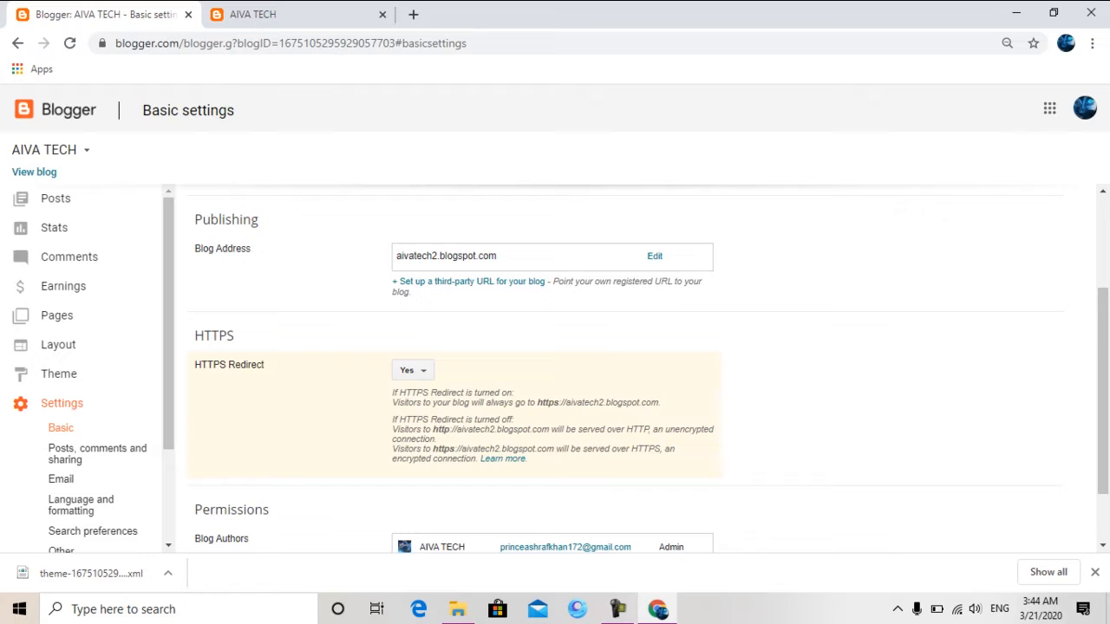
pyautogui.scroll(-1, 555, 373)
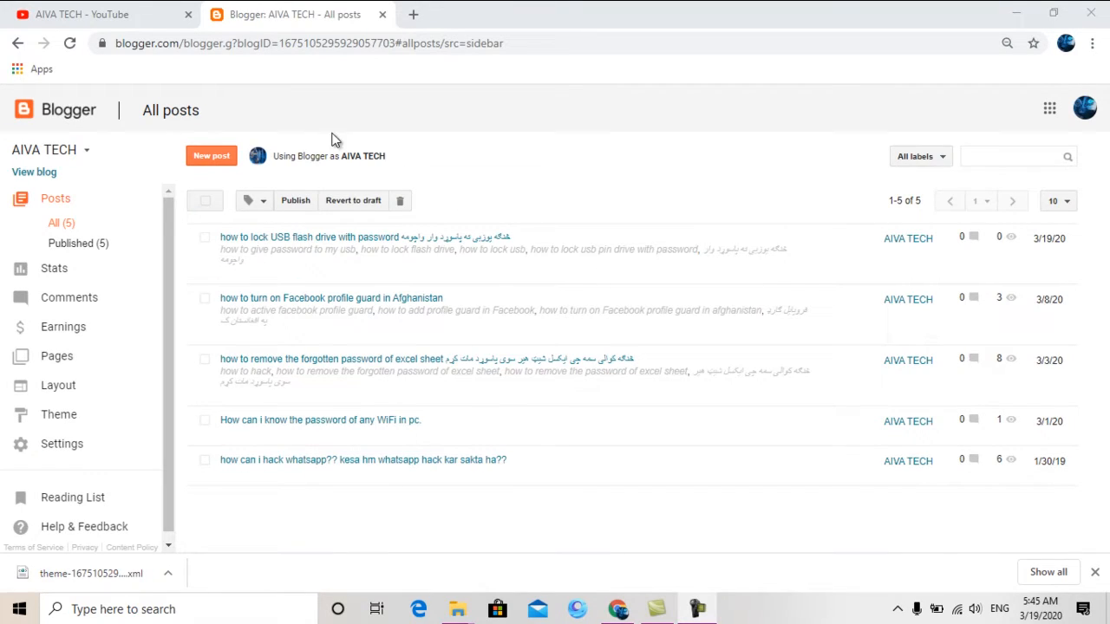
# - Switch to the aiva tech3 blog and start a new post titled "afghansitan"
pyautogui.click(87, 152)
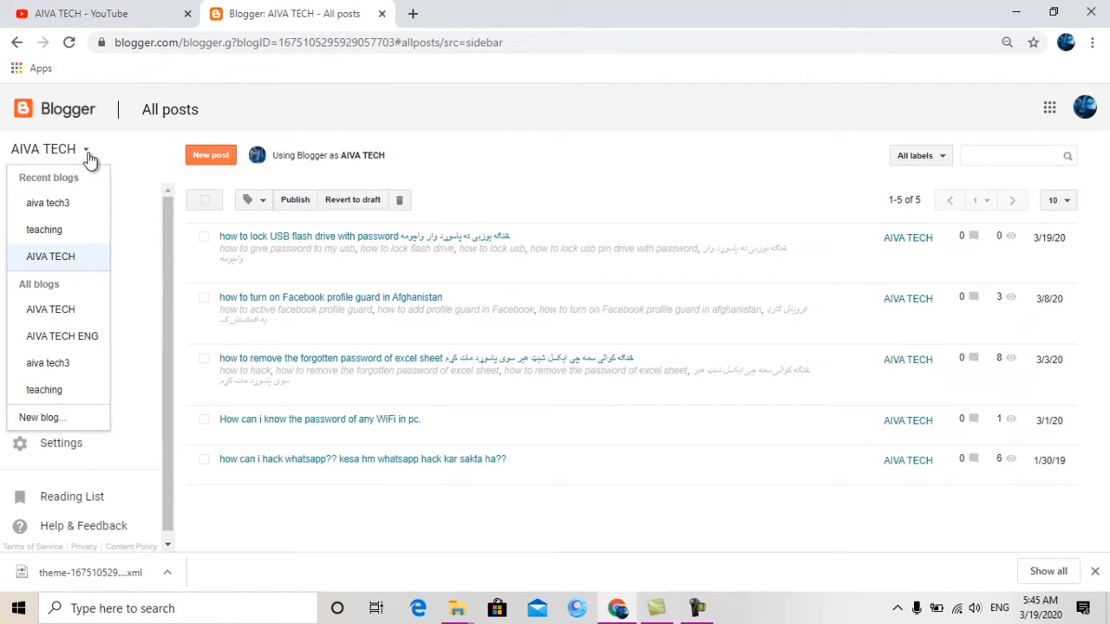
pyautogui.click(45, 203)
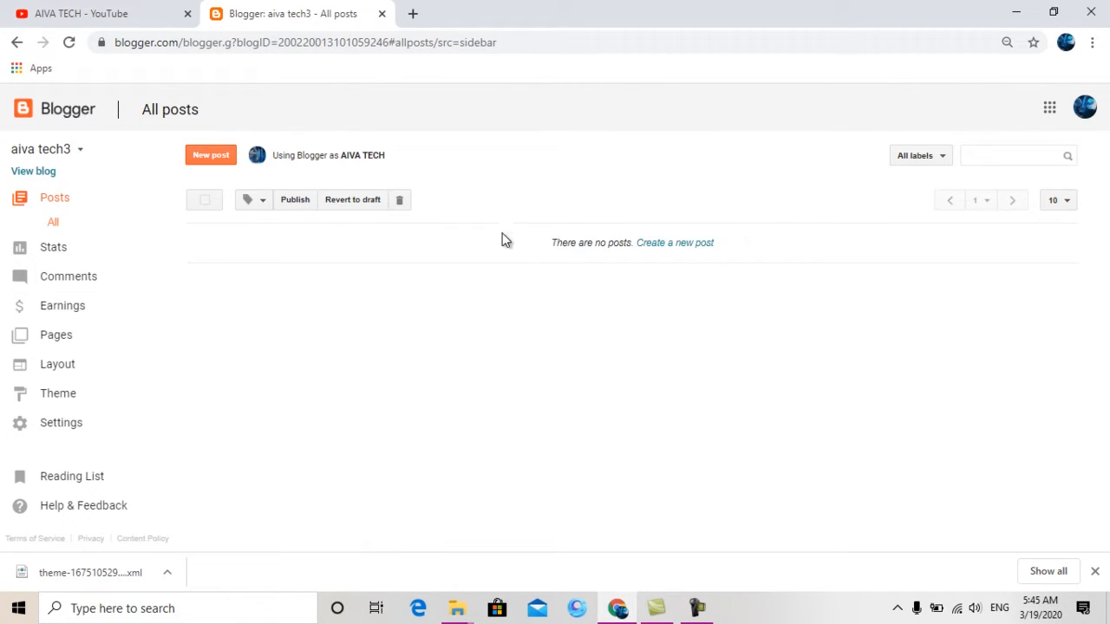
pyautogui.click(198, 159)
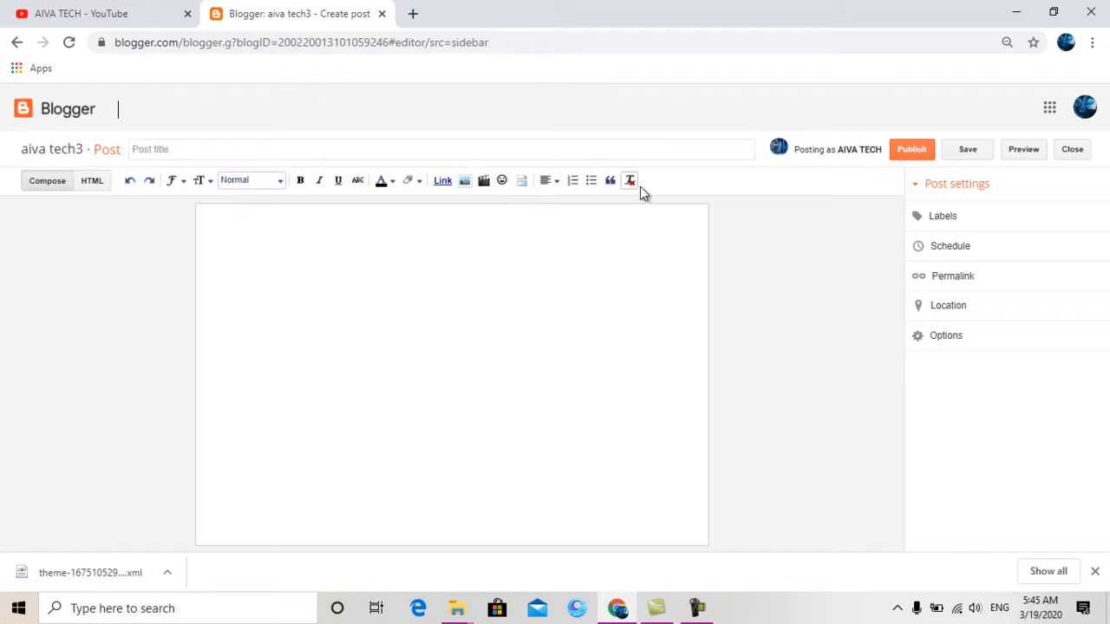
pyautogui.click(533, 249)
pyautogui.click(157, 148)
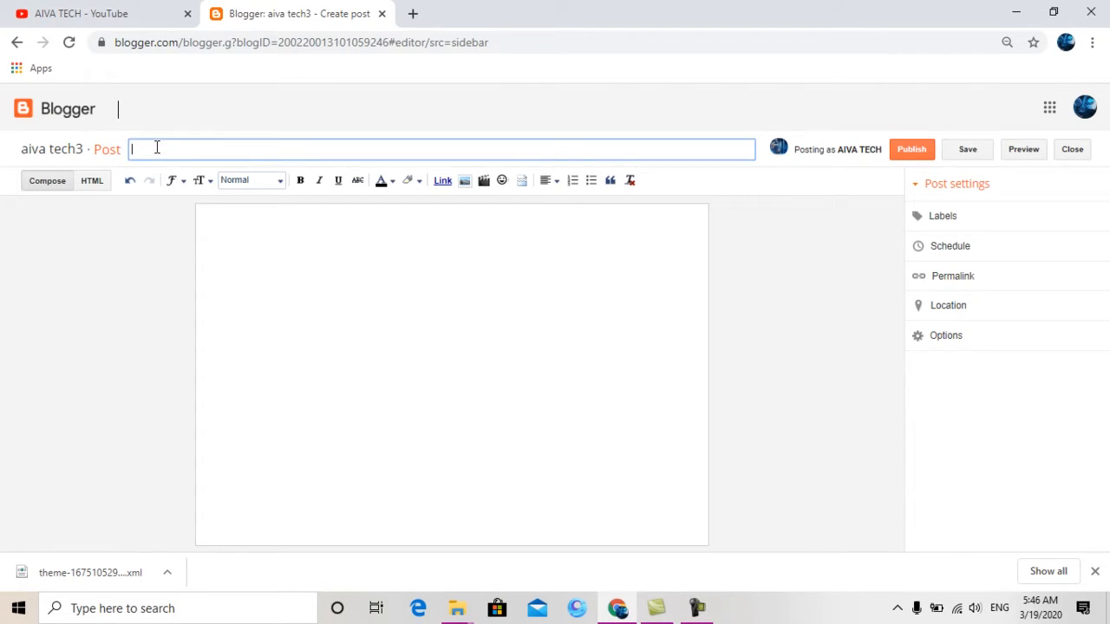
pyautogui.write('afghansitan')
pyautogui.click(296, 274)
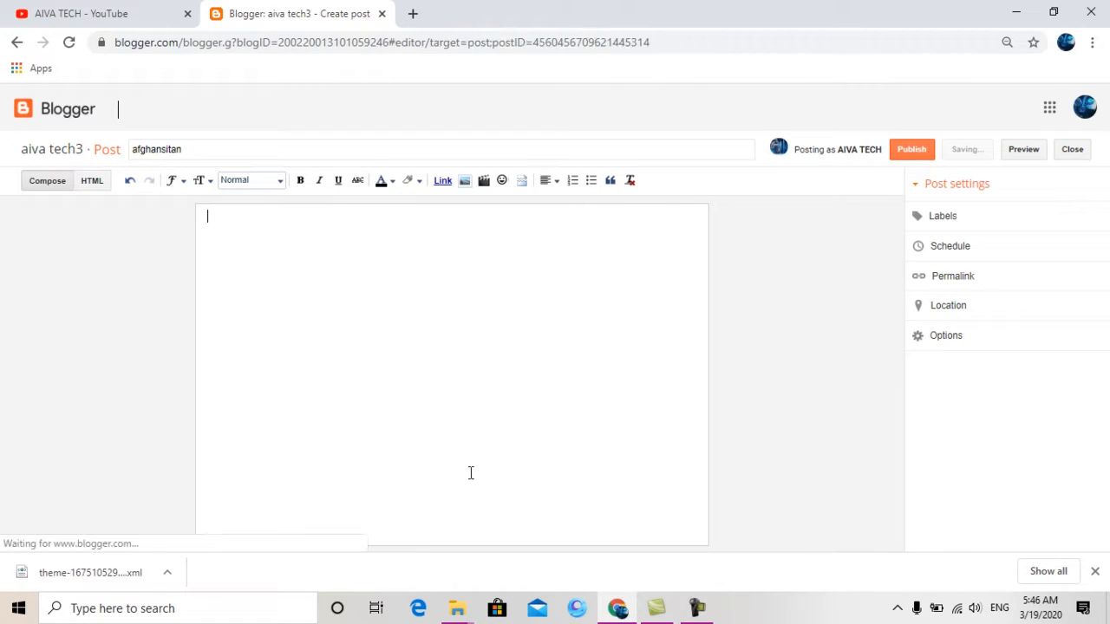
# - Open Word with a blank document and generate sample paragraphs using =rand()
pyautogui.click(218, 611)
pyautogui.write('wordd')
pyautogui.press('Return')
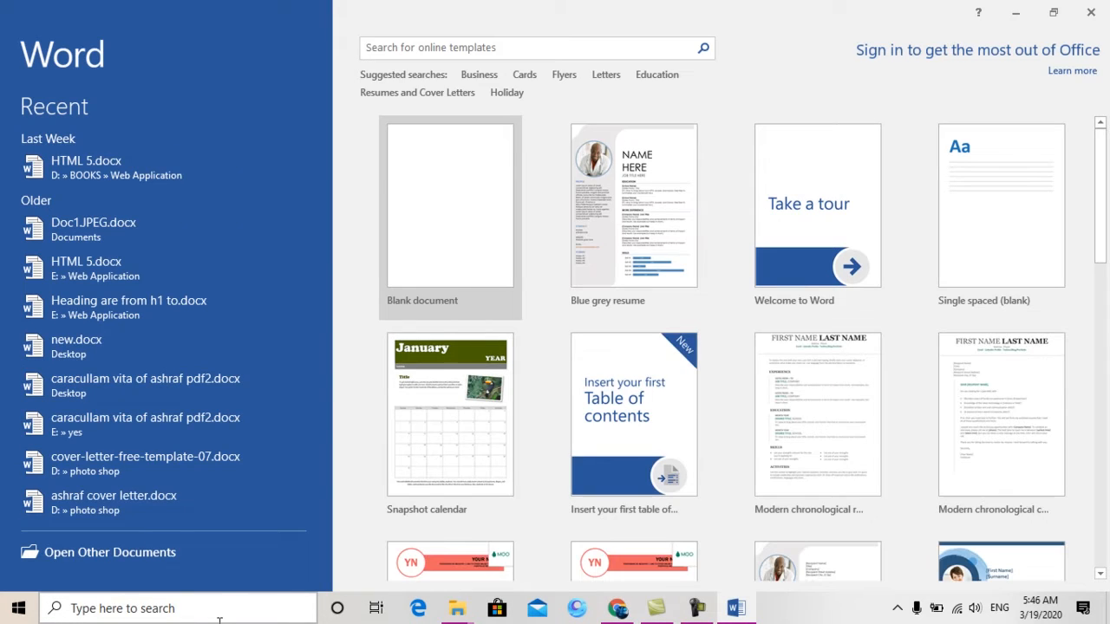
pyautogui.click(475, 222)
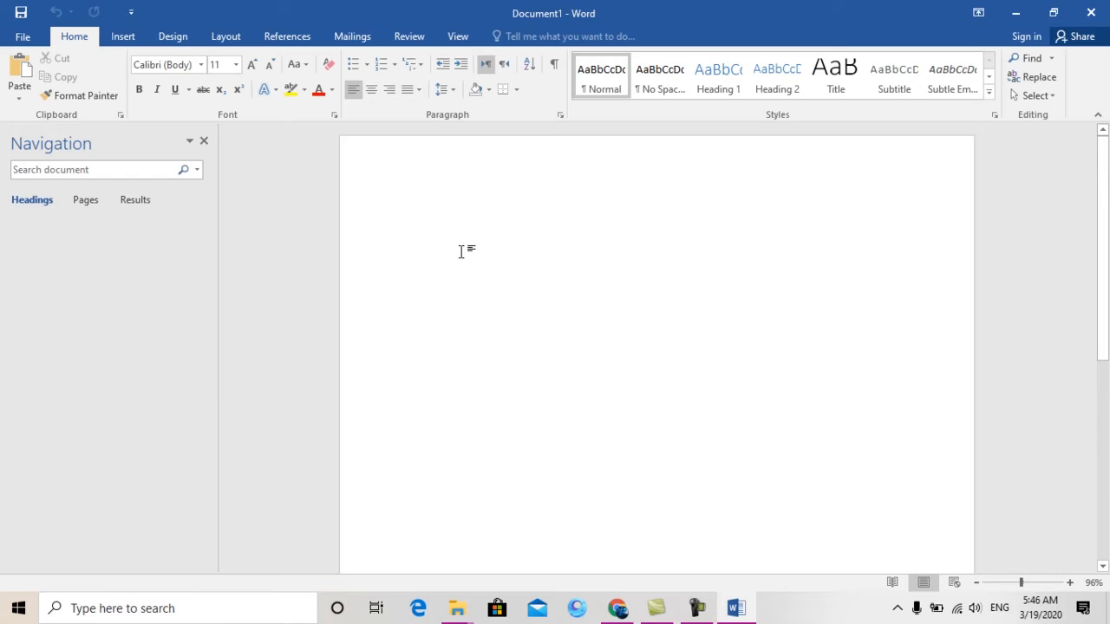
pyautogui.write('=rand')
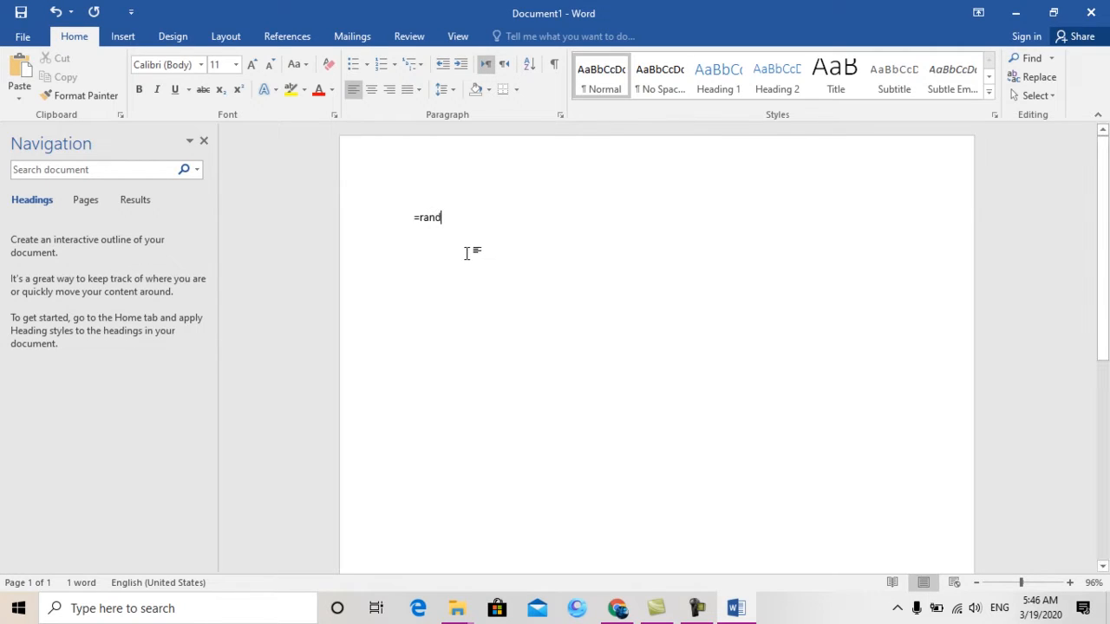
pyautogui.write('()')
pyautogui.press('Return')
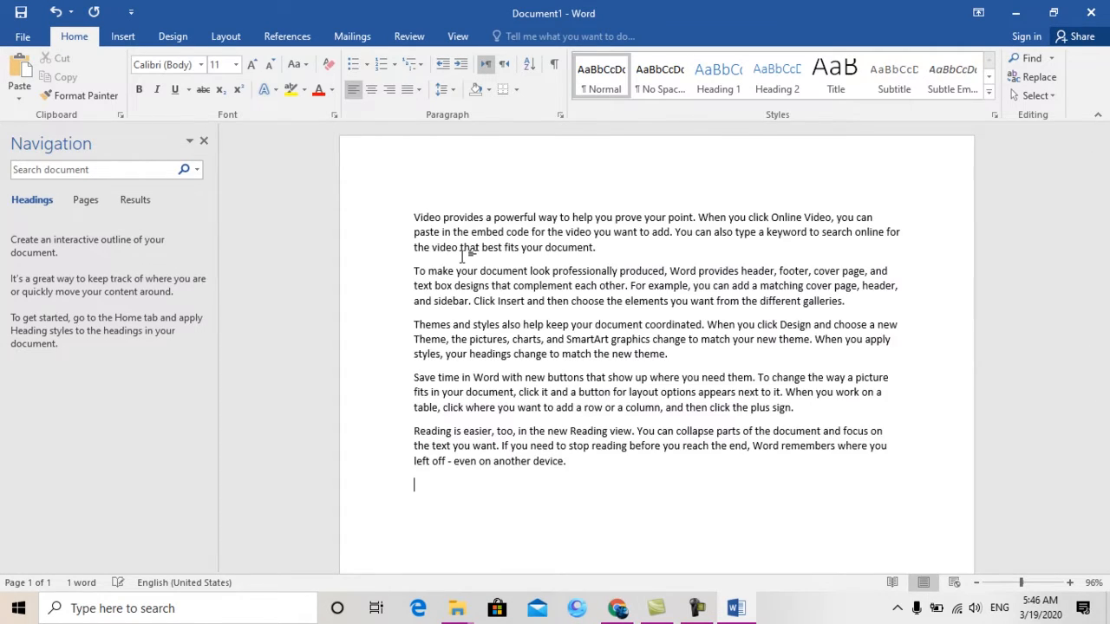
# - Copy all the sample text from Word and paste it into the body of the Blogger post
pyautogui.hotkey('ctrl', 'a')
pyautogui.hotkey('ctrl', 'c')
pyautogui.hotkey('ctrl', 'v')
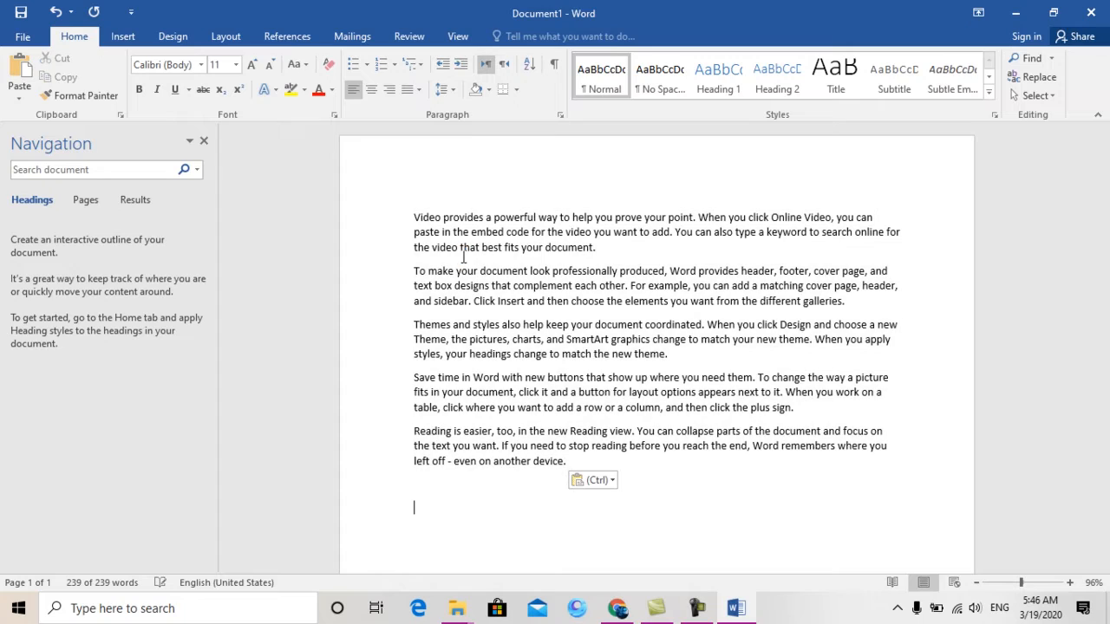
pyautogui.click(618, 610)
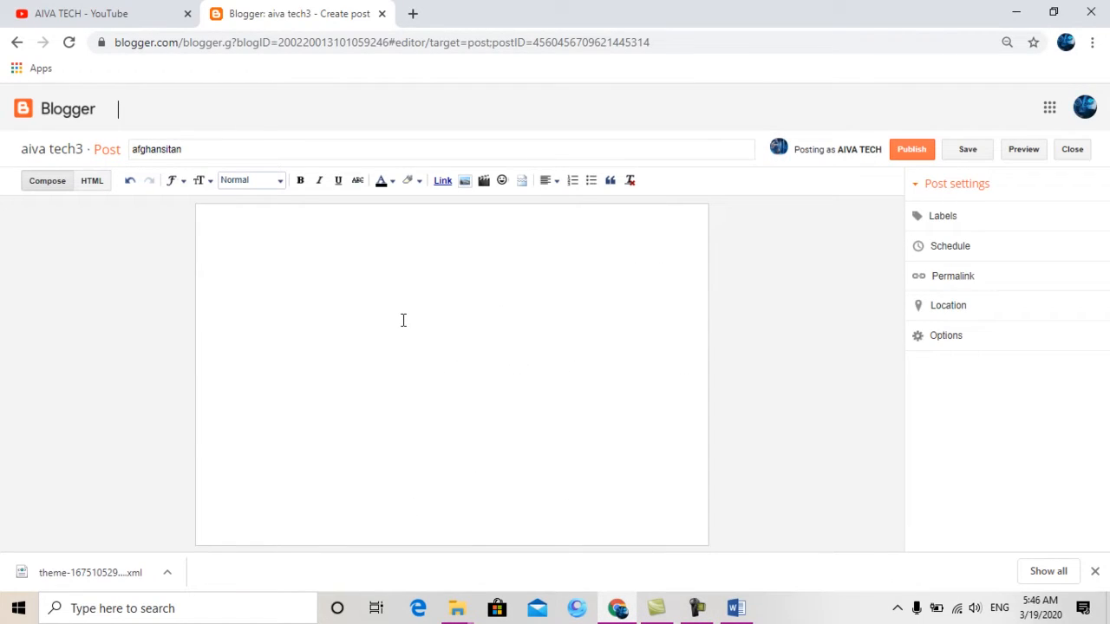
pyautogui.click(403, 320)
pyautogui.hotkey('ctrl', 'v')
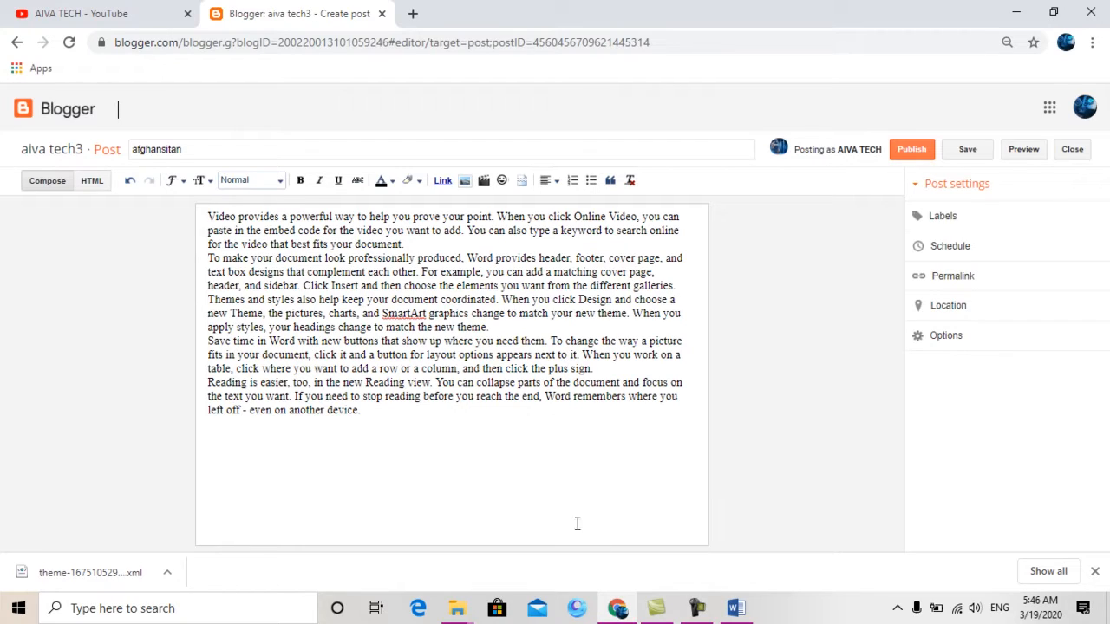
pyautogui.moveTo(414, 426); pyautogui.dragTo(106, 215)
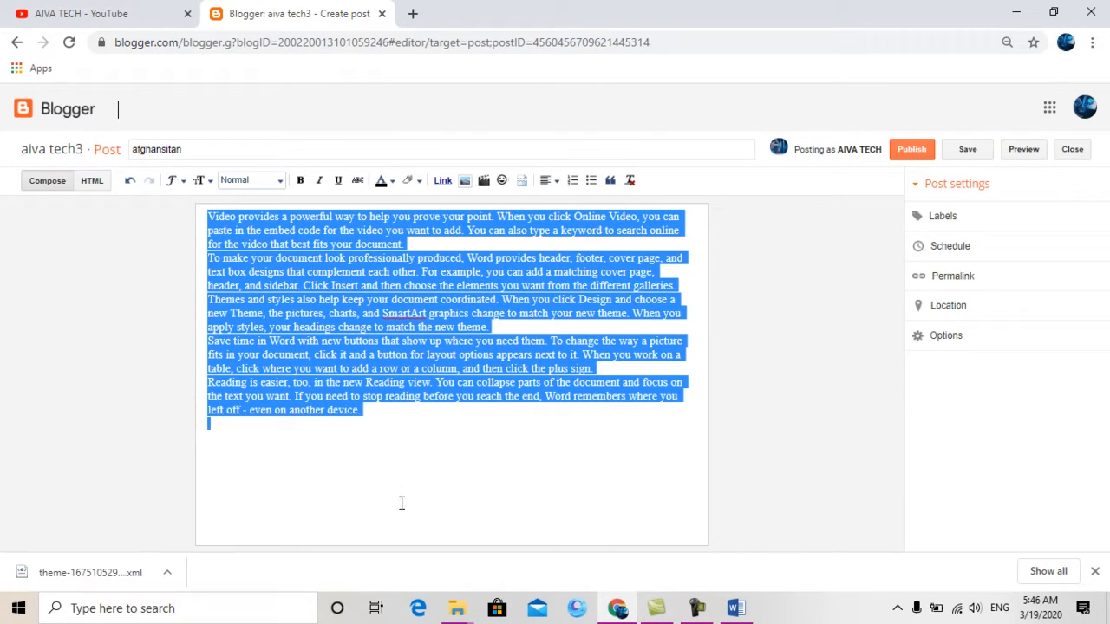
pyautogui.click(421, 426)
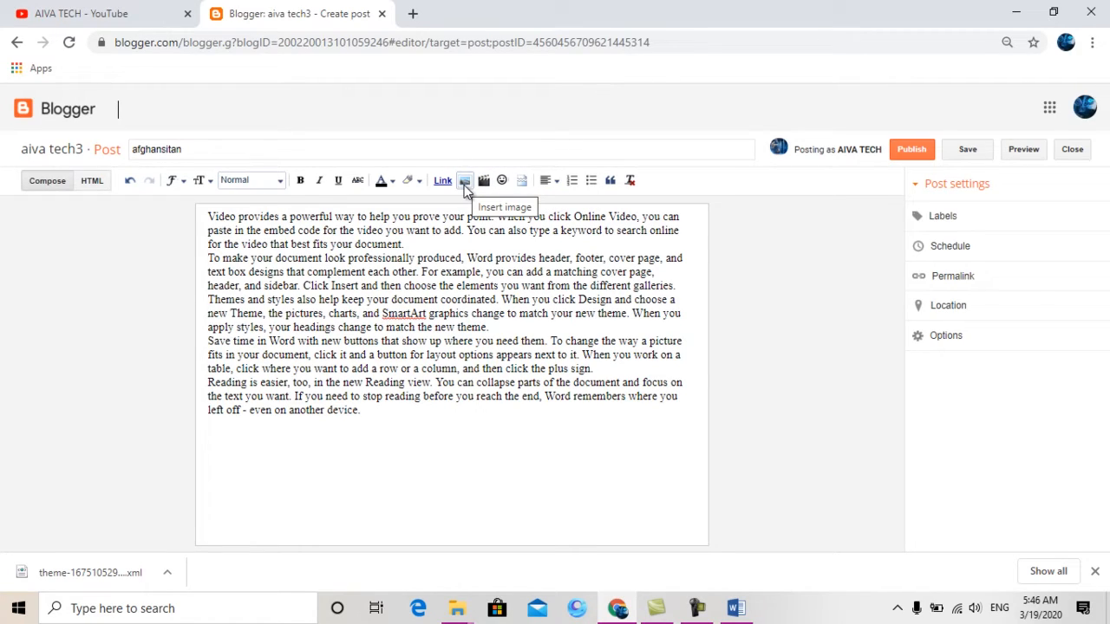
# - Upload the wristband photo from the Desktop and insert it below the post's text
pyautogui.click(464, 182)
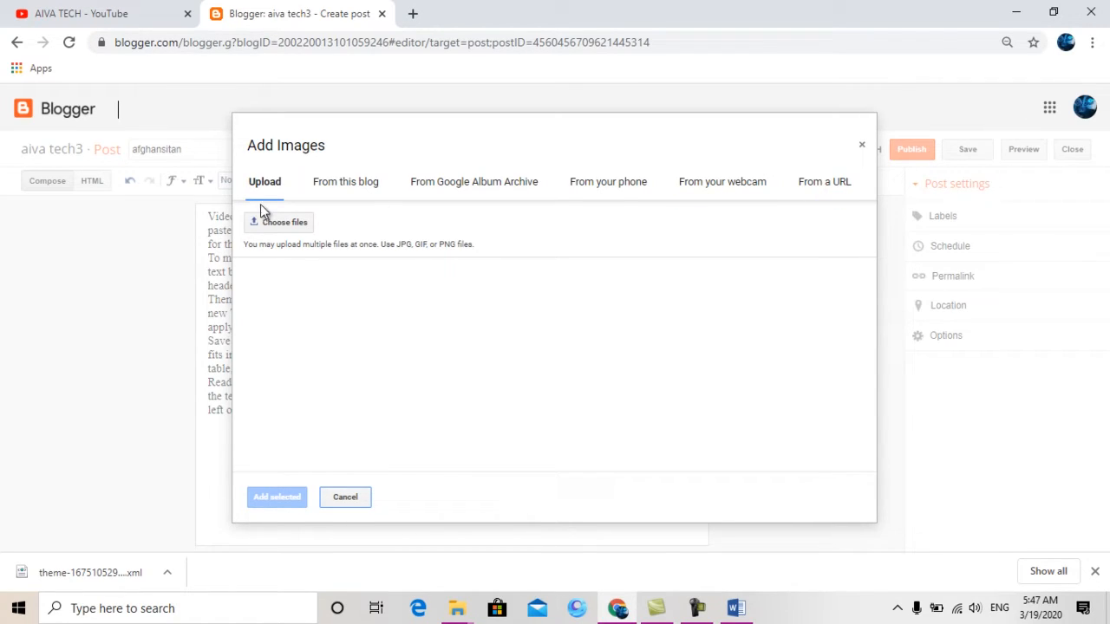
pyautogui.click(309, 141)
pyautogui.click(282, 227)
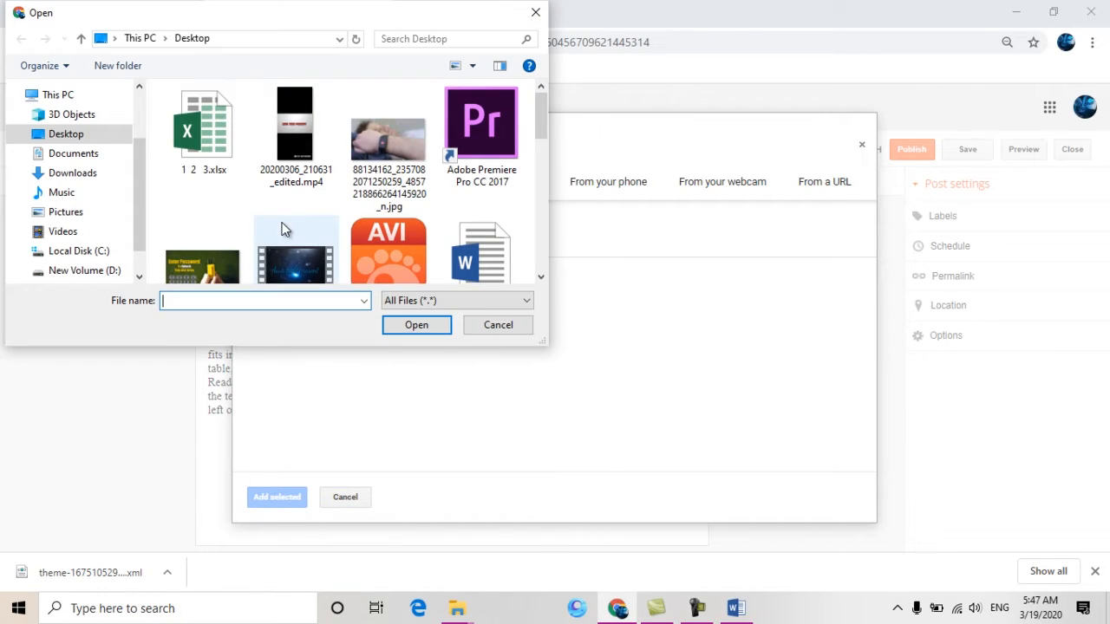
pyautogui.moveTo(538, 128); pyautogui.dragTo(508, 123)
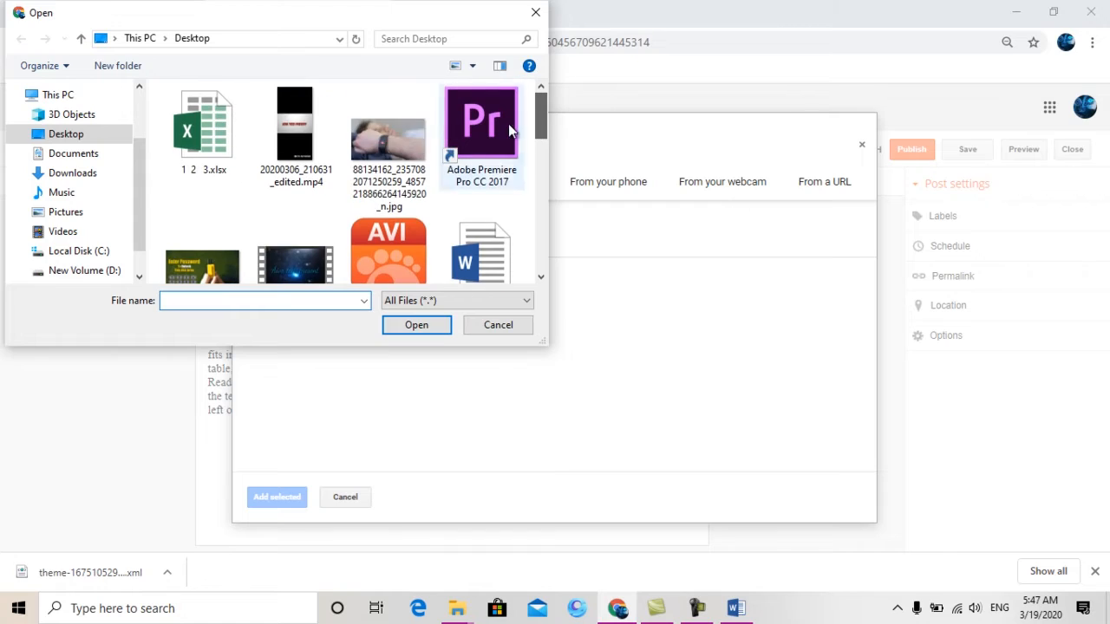
pyautogui.click(357, 145)
pyautogui.click(424, 330)
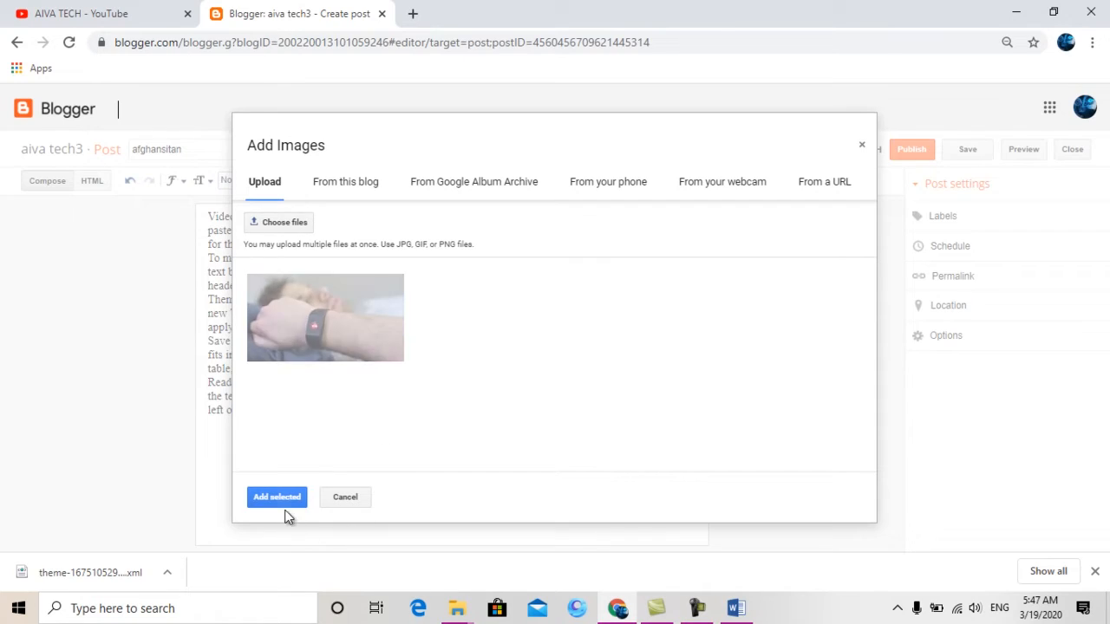
pyautogui.click(276, 496)
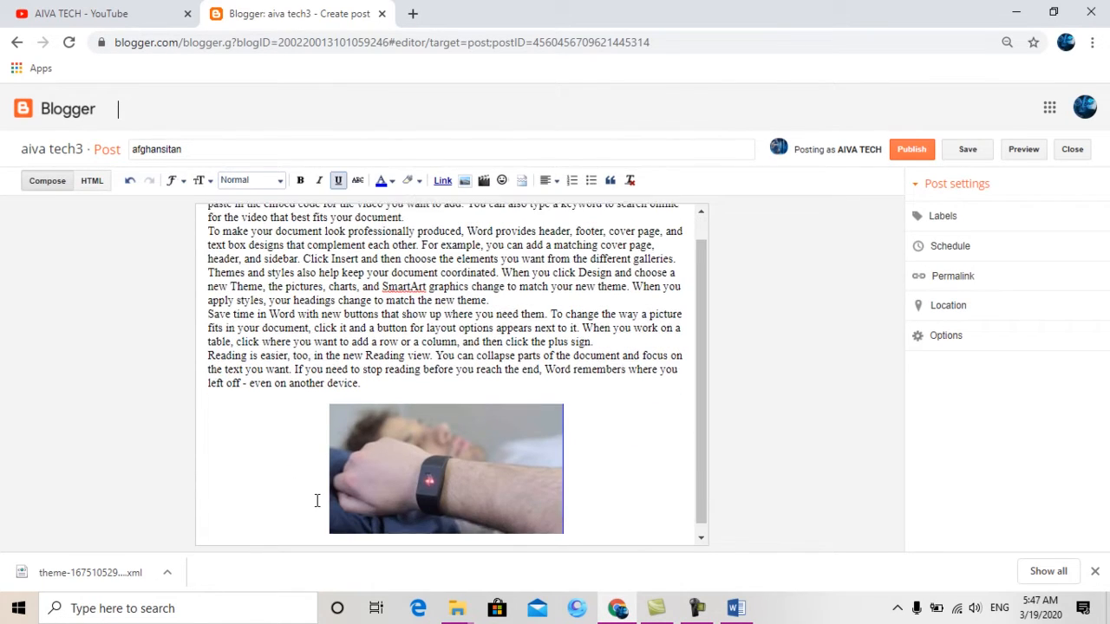
# - Try to move the inserted wristband photo within the post body
pyautogui.click(456, 459)
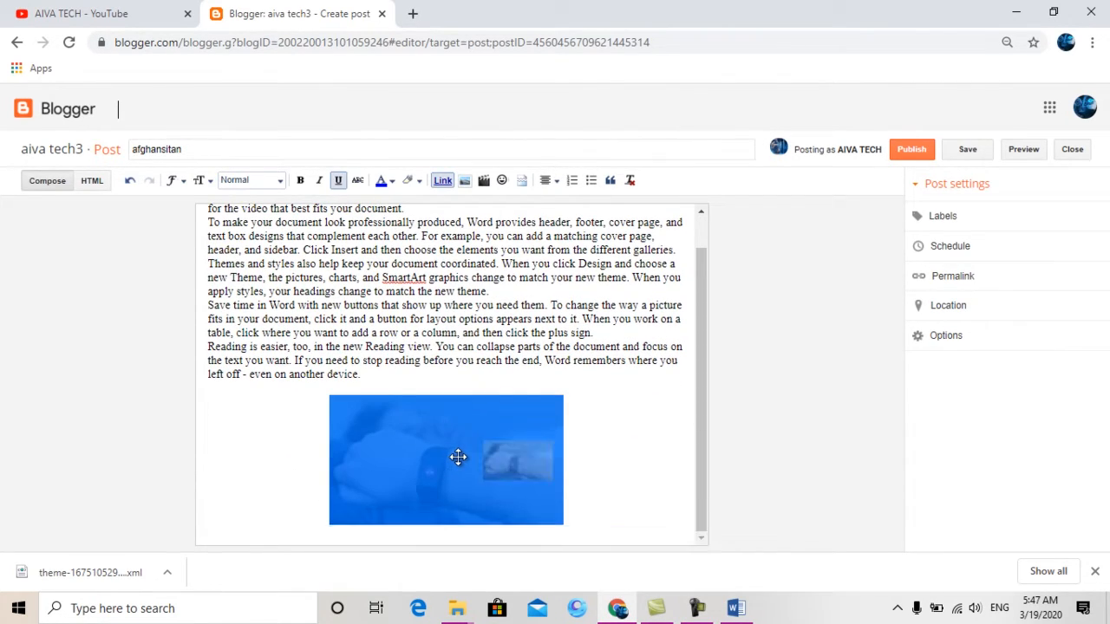
pyautogui.moveTo(456, 458); pyautogui.dragTo(406, 448)
pyautogui.click(588, 405)
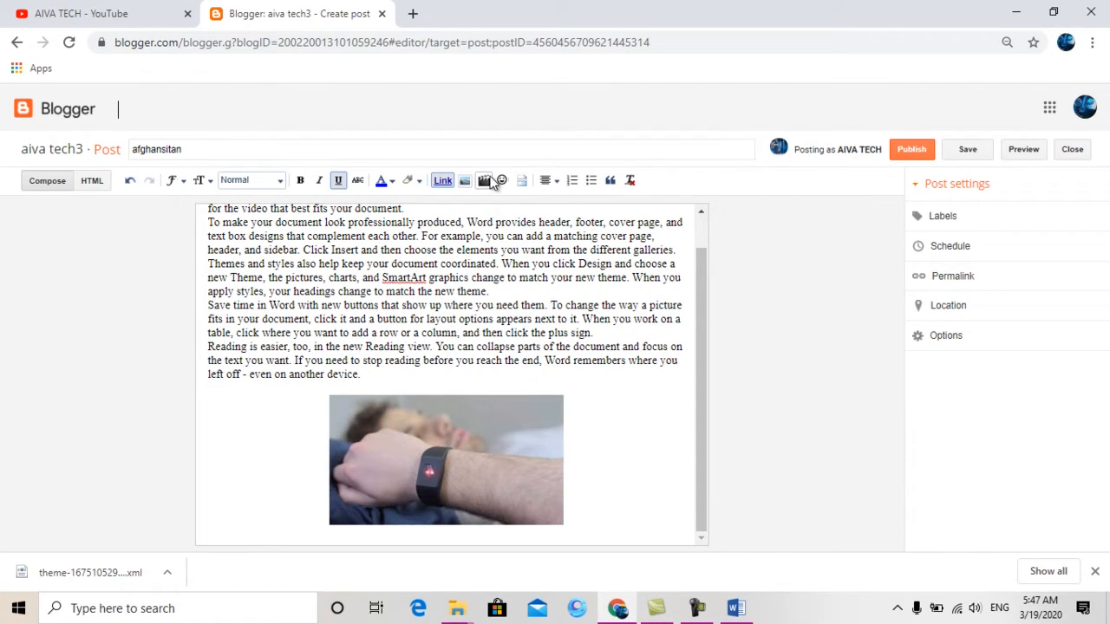
# - Insert the channel's own YouTube video "how can i hack whatsapp?? kesa hm whatsapp hack kar sakta ha??" below the wristband photo in the post
pyautogui.click(486, 182)
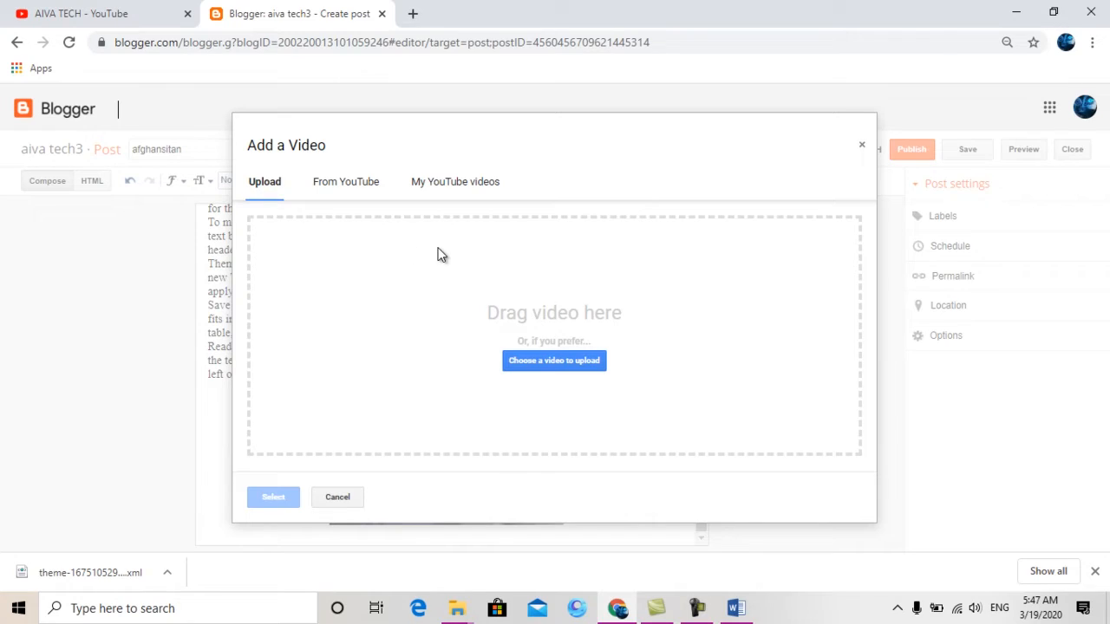
pyautogui.click(423, 185)
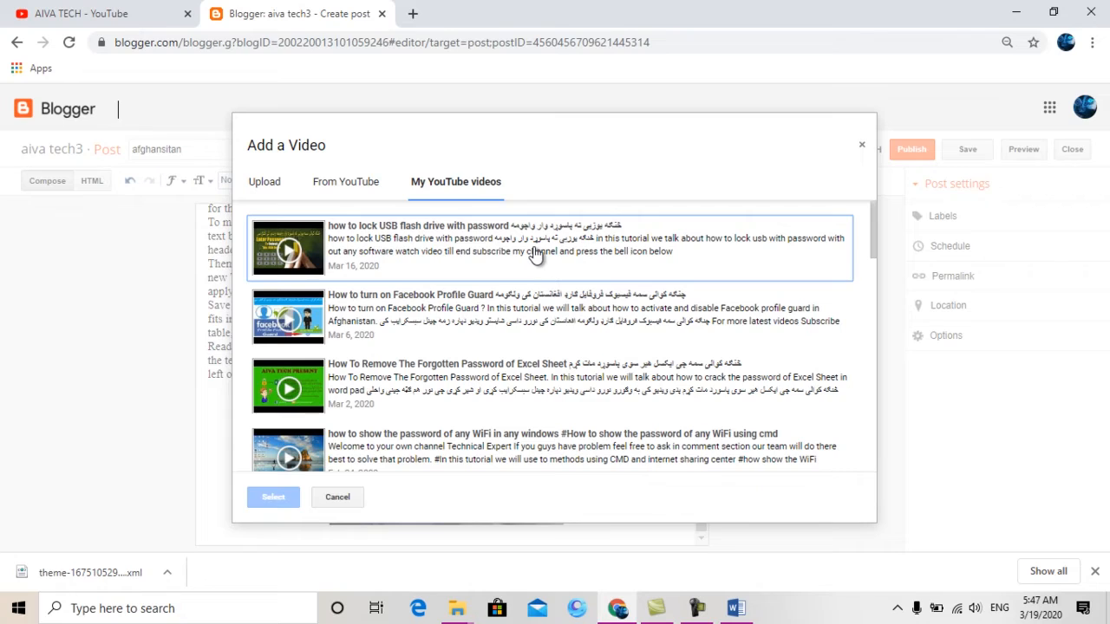
pyautogui.scroll(-4, 535, 253)
pyautogui.scroll(-10, 533, 256)
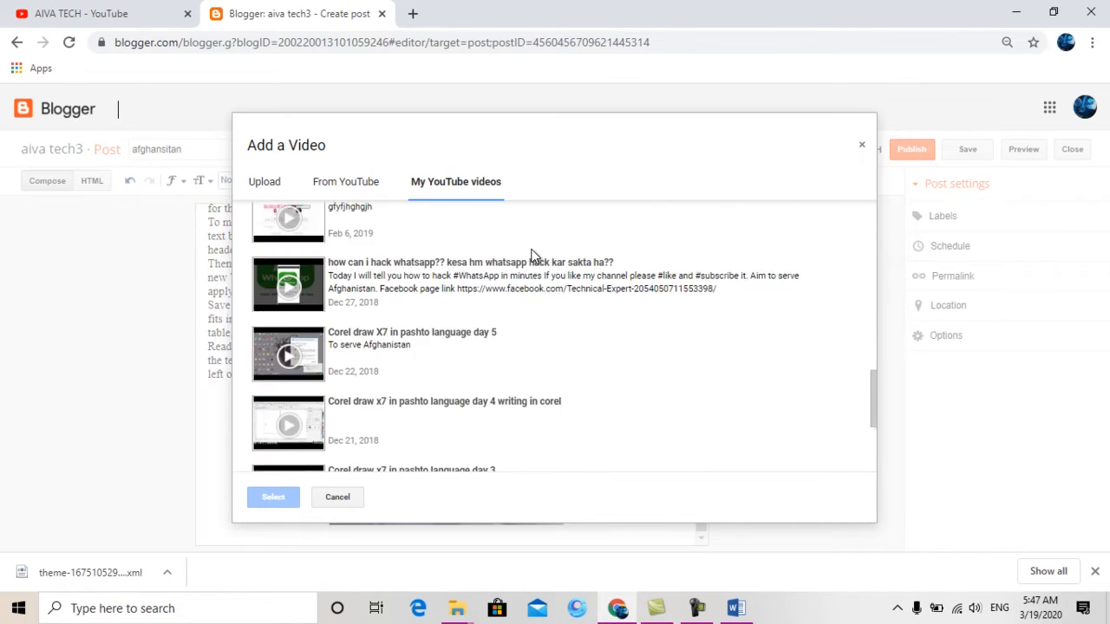
pyautogui.scroll(8, 574, 331)
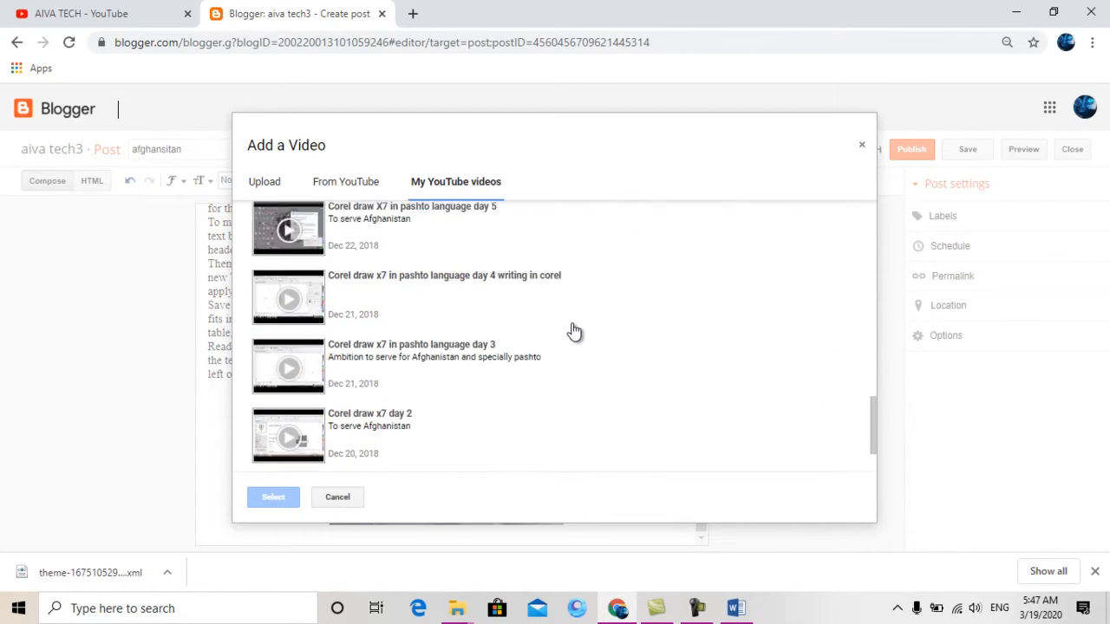
pyautogui.scroll(4, 574, 331)
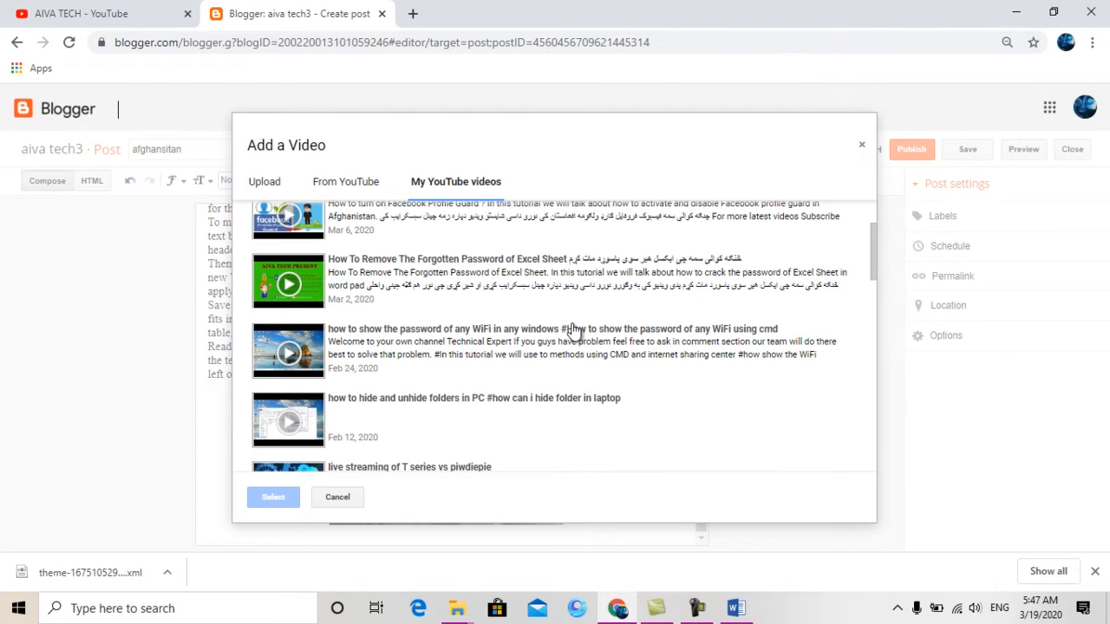
pyautogui.scroll(2, 572, 331)
pyautogui.scroll(-4, 572, 331)
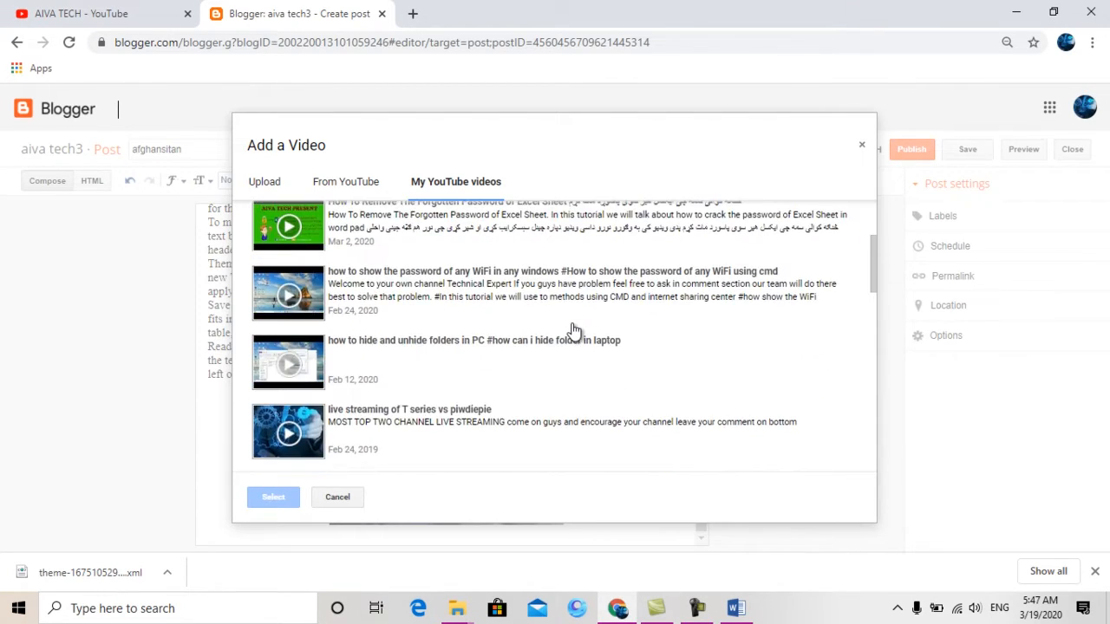
pyautogui.scroll(-2, 572, 332)
pyautogui.scroll(-3, 574, 331)
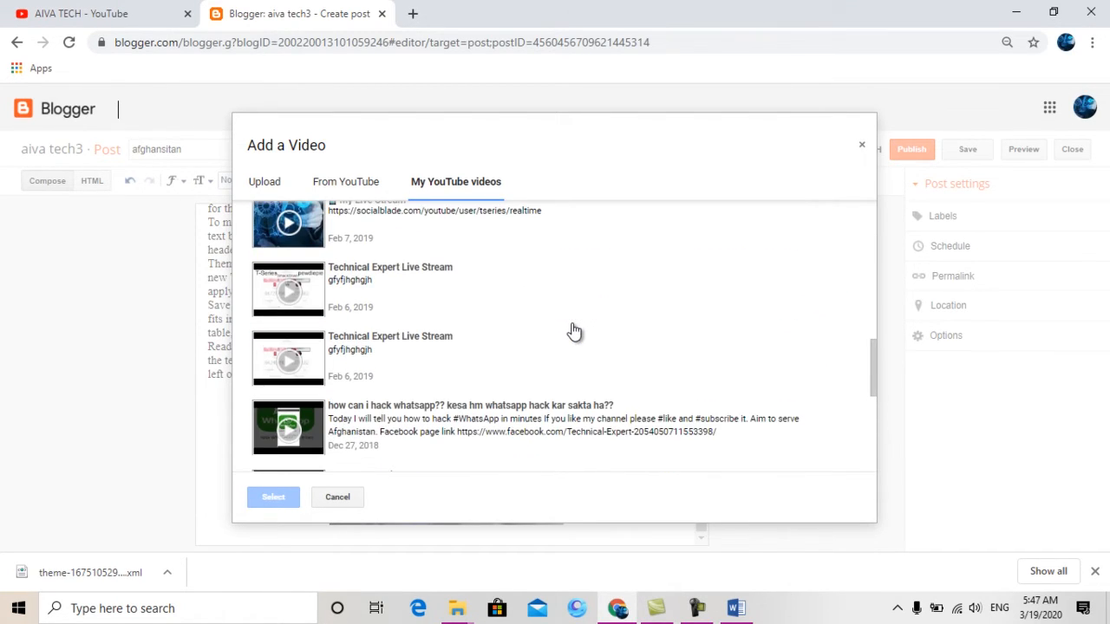
pyautogui.click(425, 412)
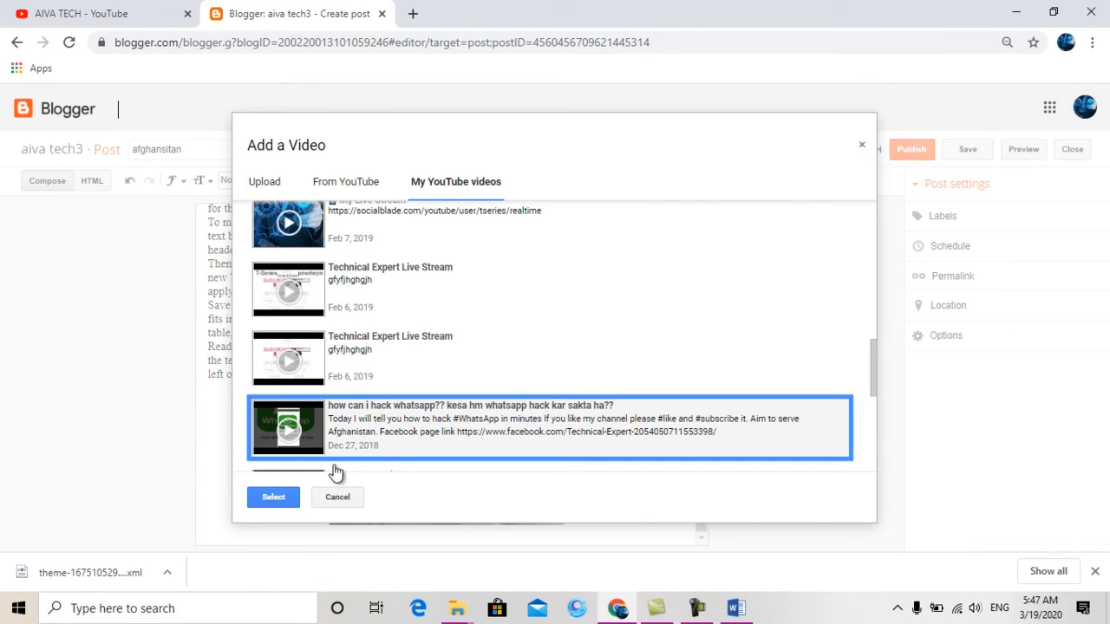
pyautogui.click(256, 500)
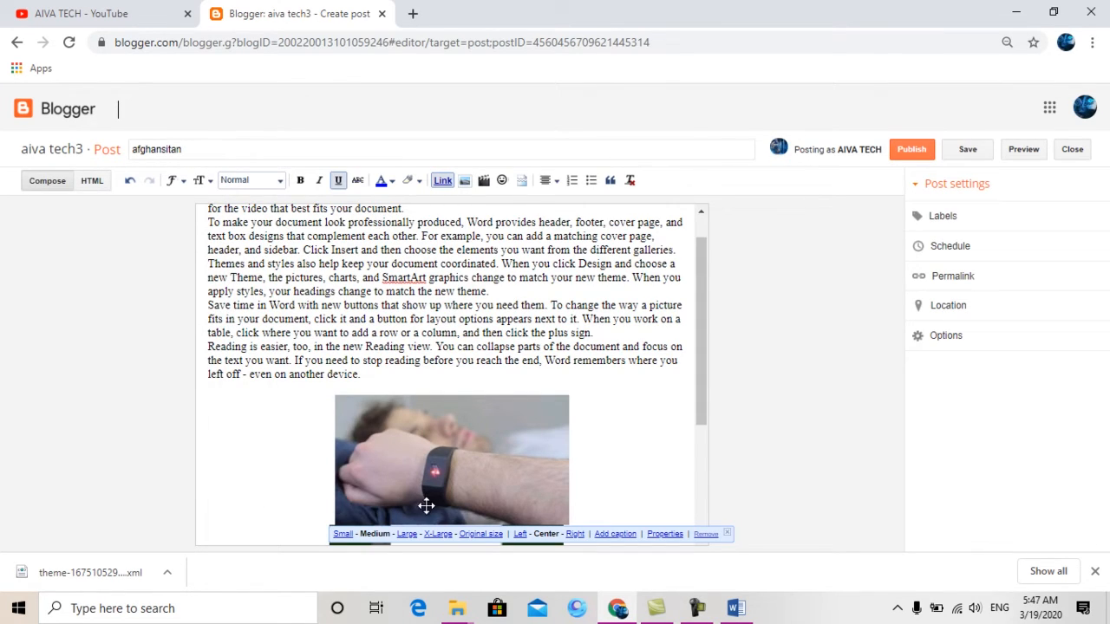
pyautogui.scroll(-2, 450, 497)
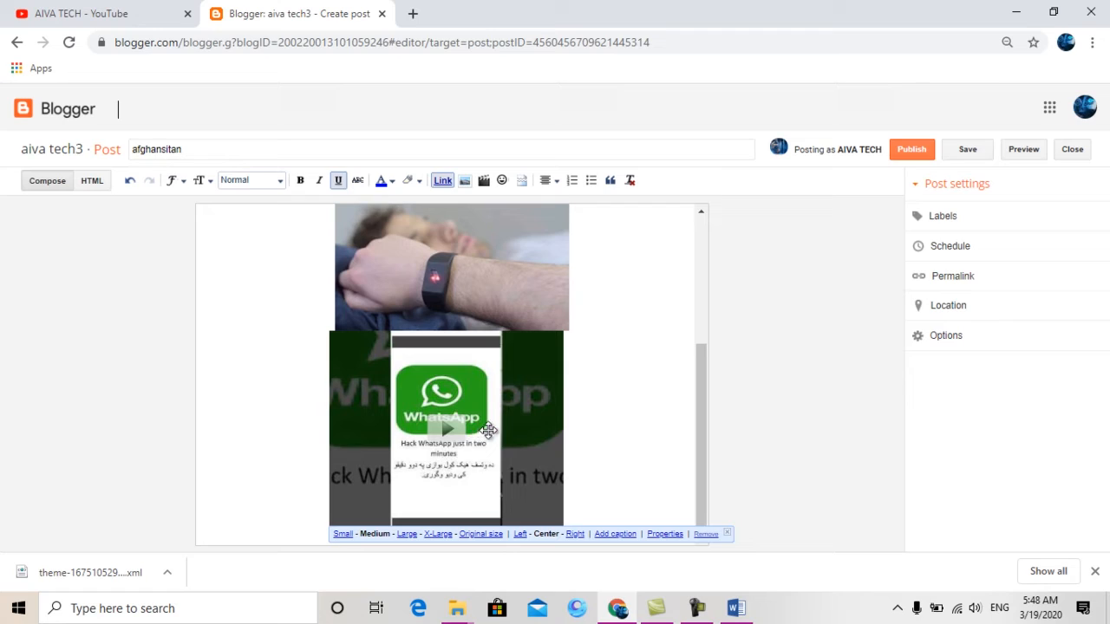
pyautogui.doubleClick(442, 435)
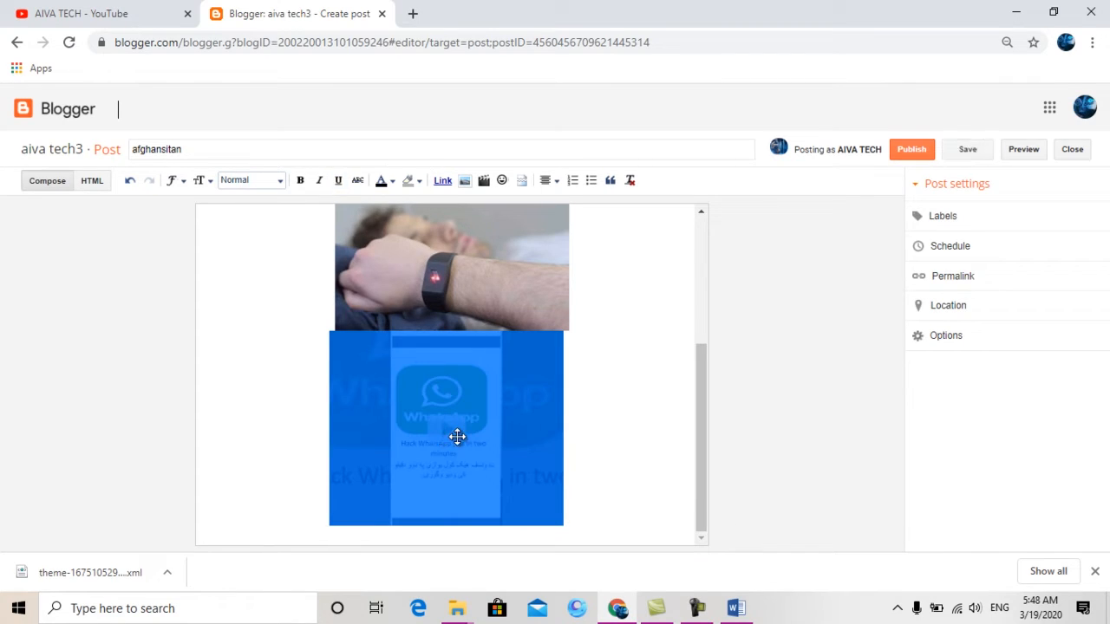
pyautogui.click(652, 372)
# - Make all the body paragraphs above the wristband photo bold, italic and underlined
pyautogui.moveTo(701, 353); pyautogui.dragTo(684, 200)
pyautogui.moveTo(361, 409); pyautogui.dragTo(174, 180)
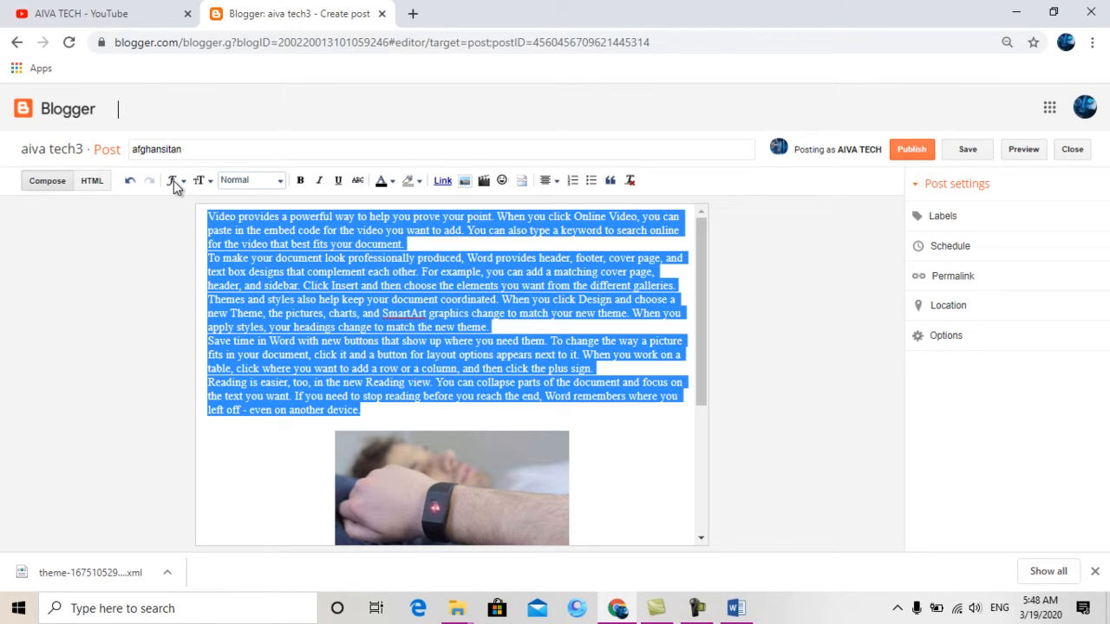
pyautogui.click(300, 182)
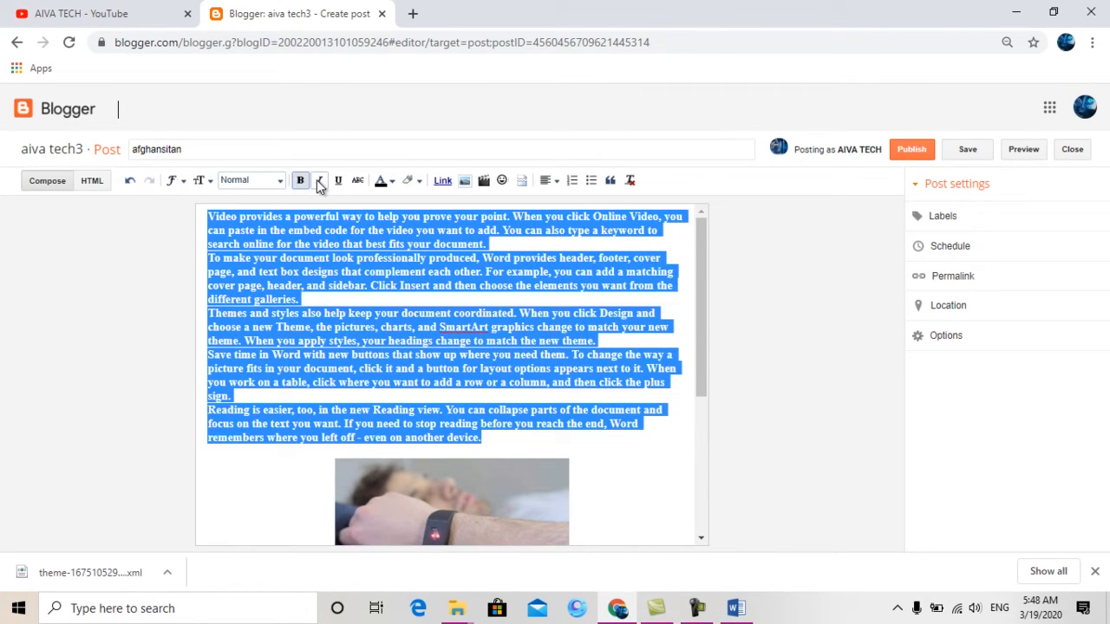
pyautogui.click(319, 182)
pyautogui.click(338, 181)
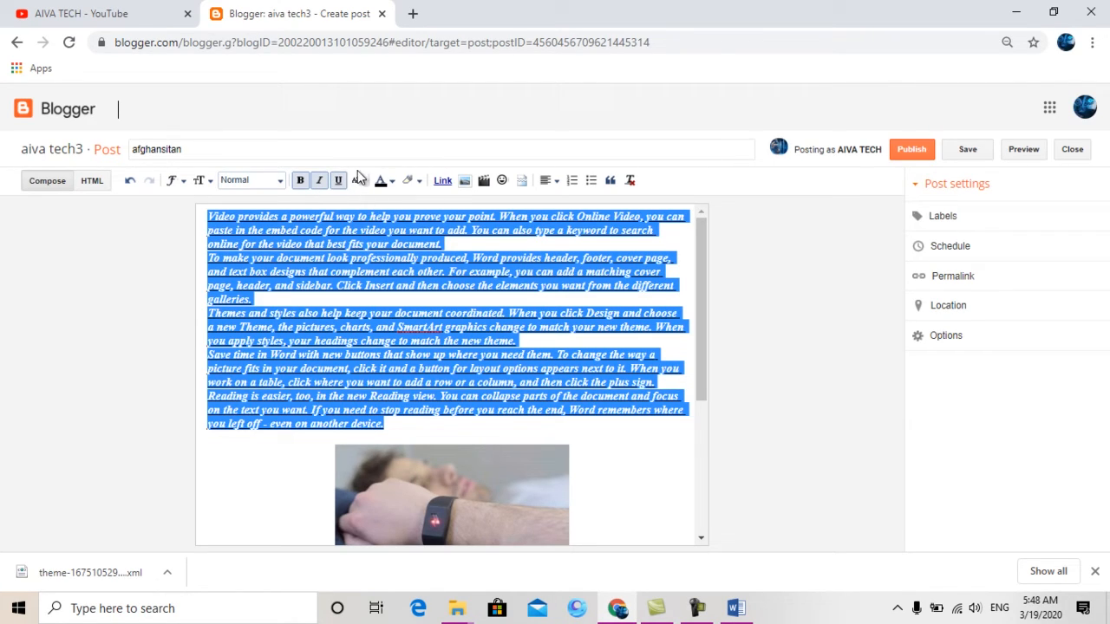
# - Try green as the text color of the body paragraphs
pyautogui.click(391, 185)
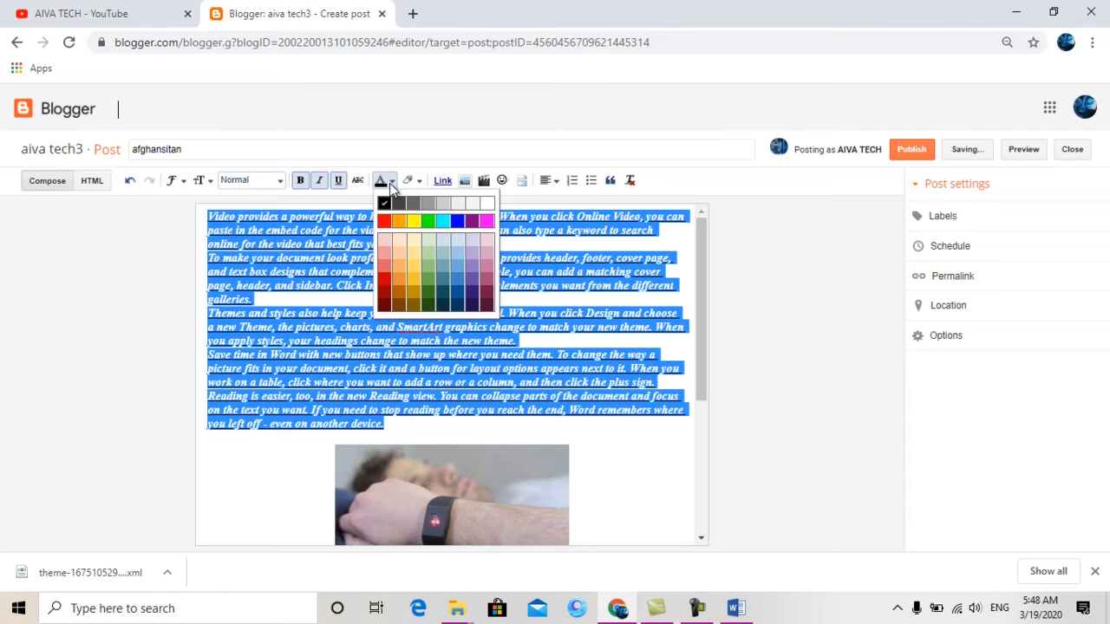
pyautogui.click(428, 222)
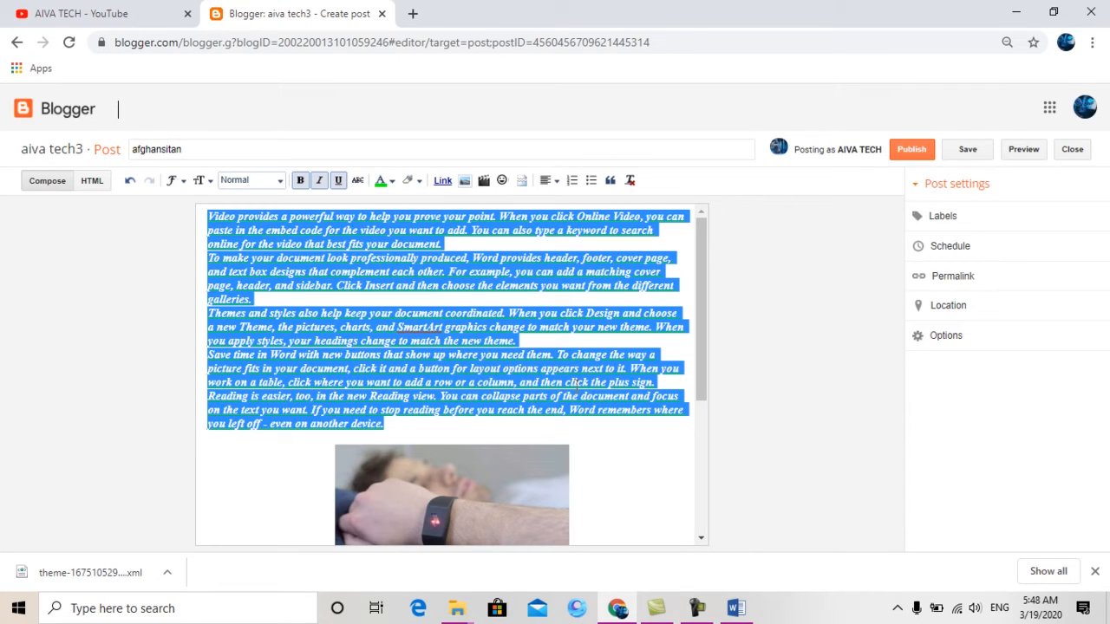
pyautogui.click(605, 427)
# - Set the text color of all the body paragraphs to red
pyautogui.moveTo(386, 424); pyautogui.dragTo(192, 120)
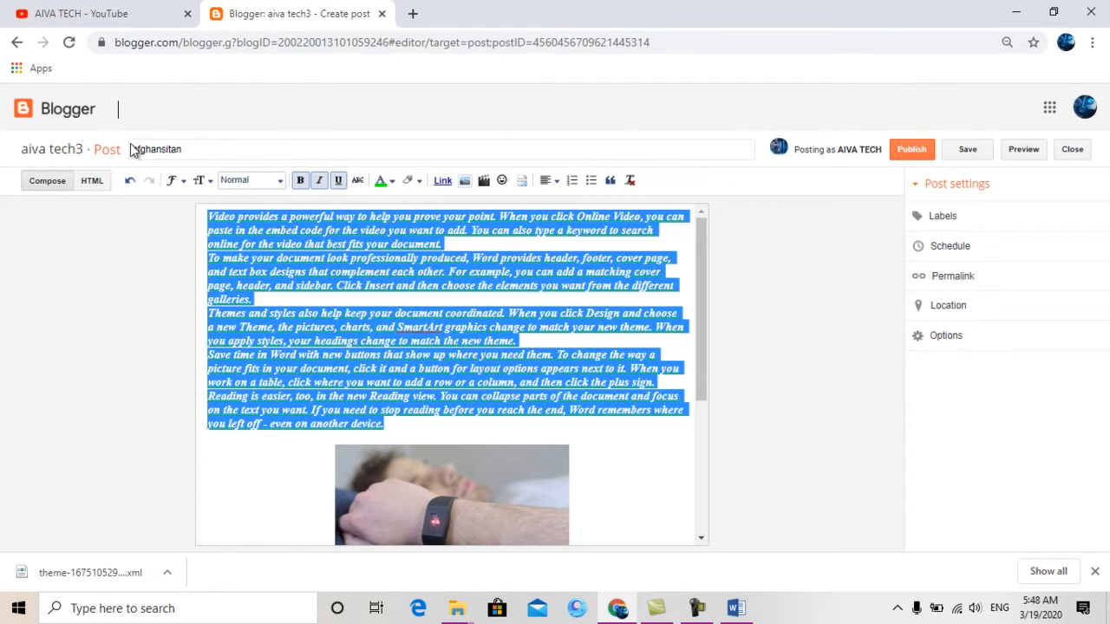
pyautogui.click(391, 181)
pyautogui.click(384, 221)
pyautogui.click(641, 431)
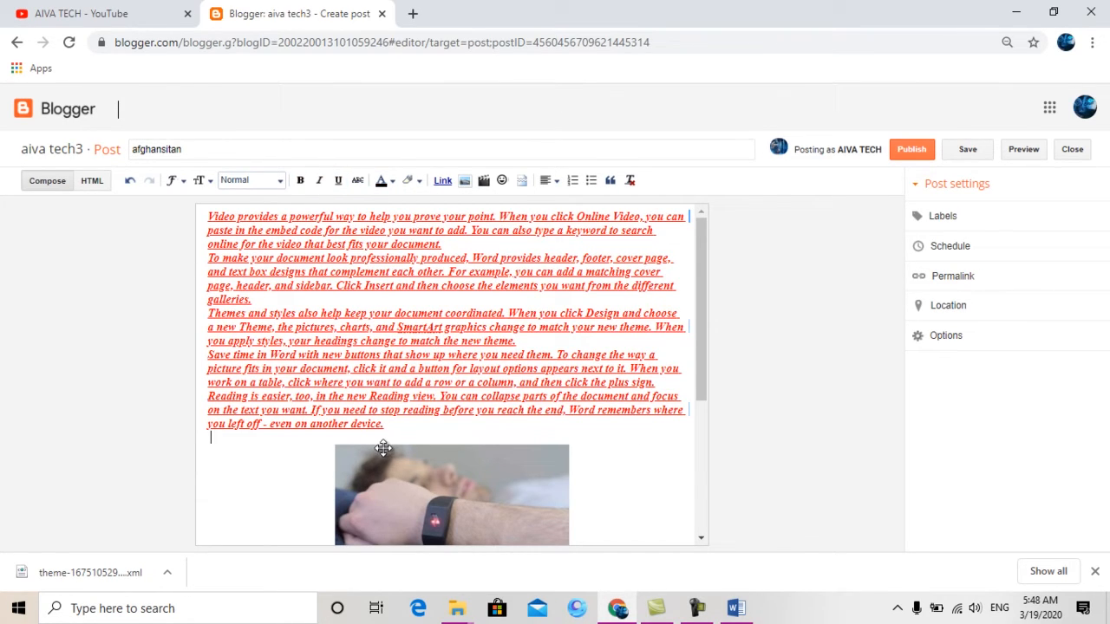
# - Give all the body paragraphs a black text background color
pyautogui.moveTo(397, 423); pyautogui.dragTo(180, 141)
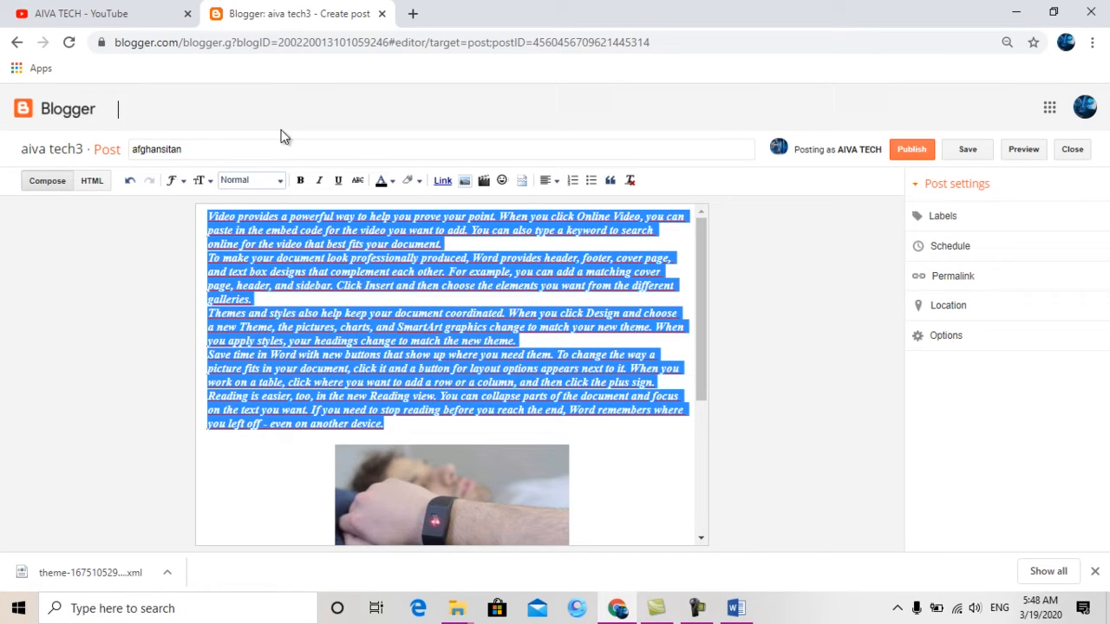
pyautogui.click(418, 180)
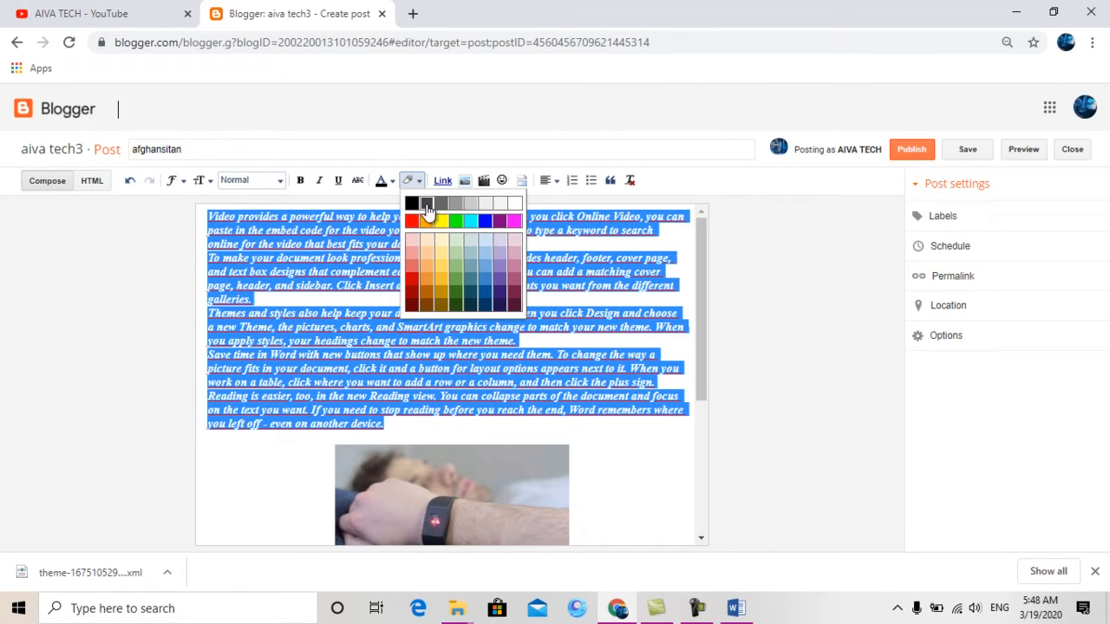
pyautogui.click(413, 205)
pyautogui.click(593, 422)
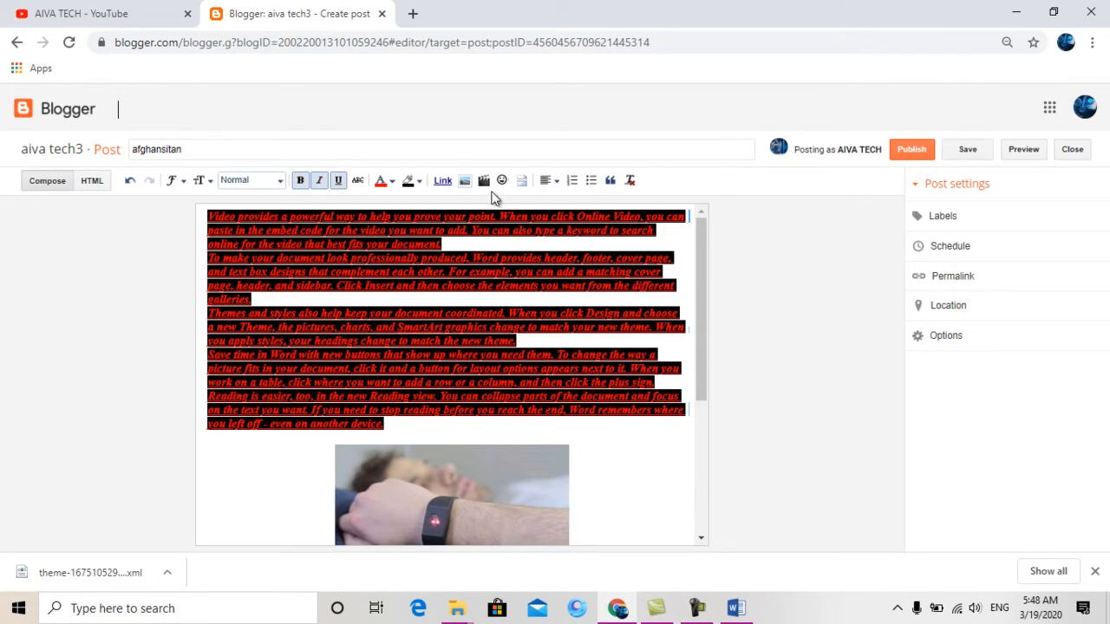
# - Apply the Heading paragraph style to the last body paragraph, "Reading is easier, too"
pyautogui.doubleClick(290, 147)
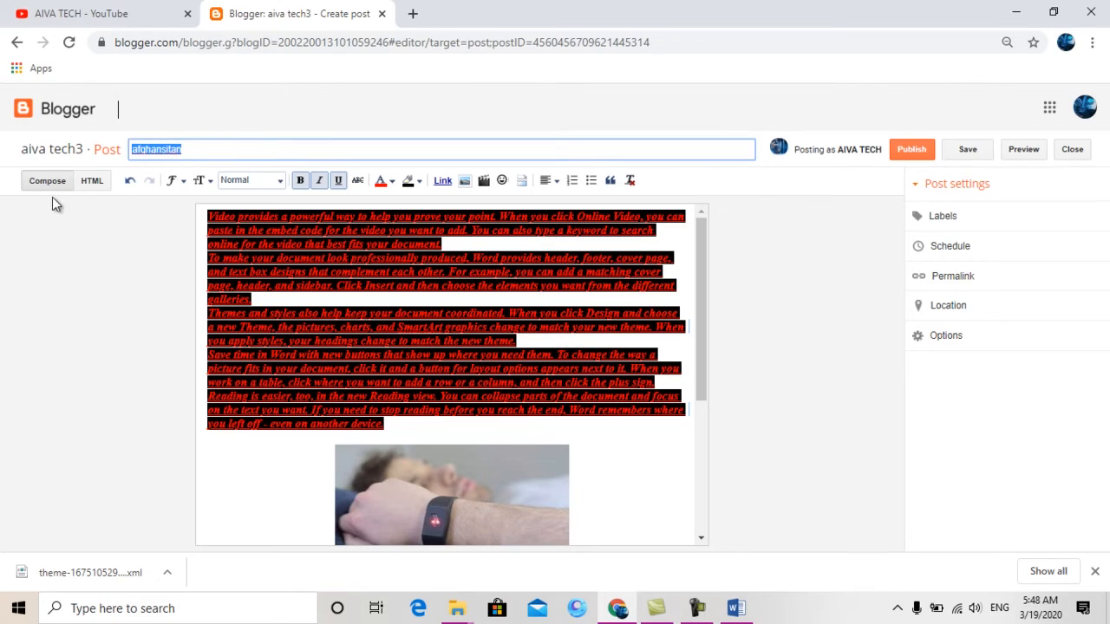
pyautogui.click(282, 182)
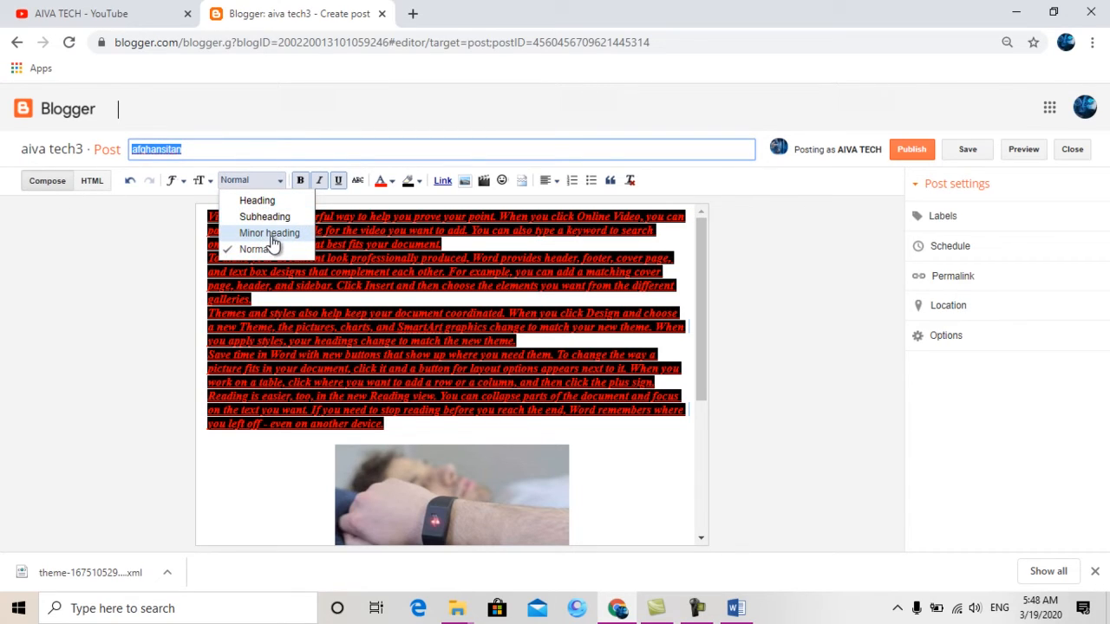
pyautogui.click(249, 202)
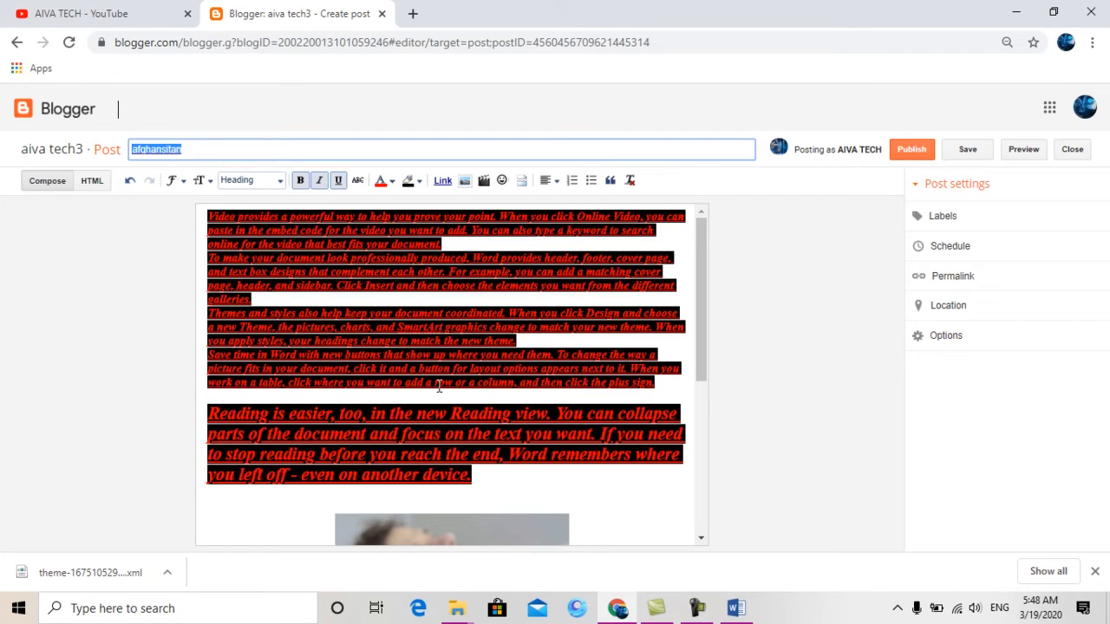
pyautogui.click(496, 468)
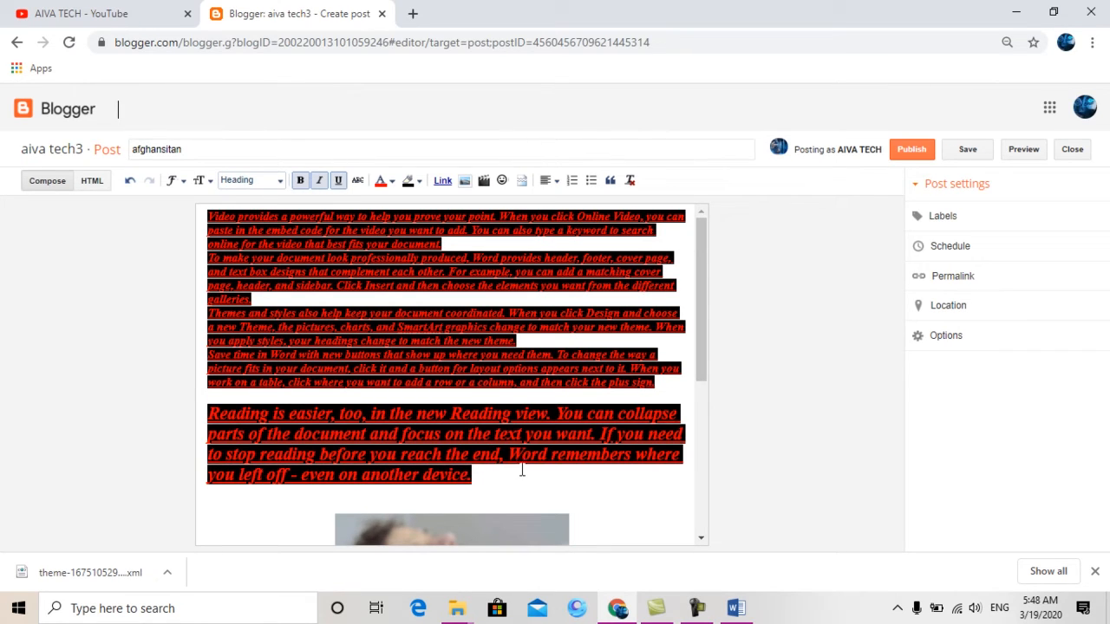
# - Return all the body paragraphs to the Normal paragraph style
pyautogui.moveTo(520, 468); pyautogui.dragTo(178, 116)
pyautogui.click(250, 180)
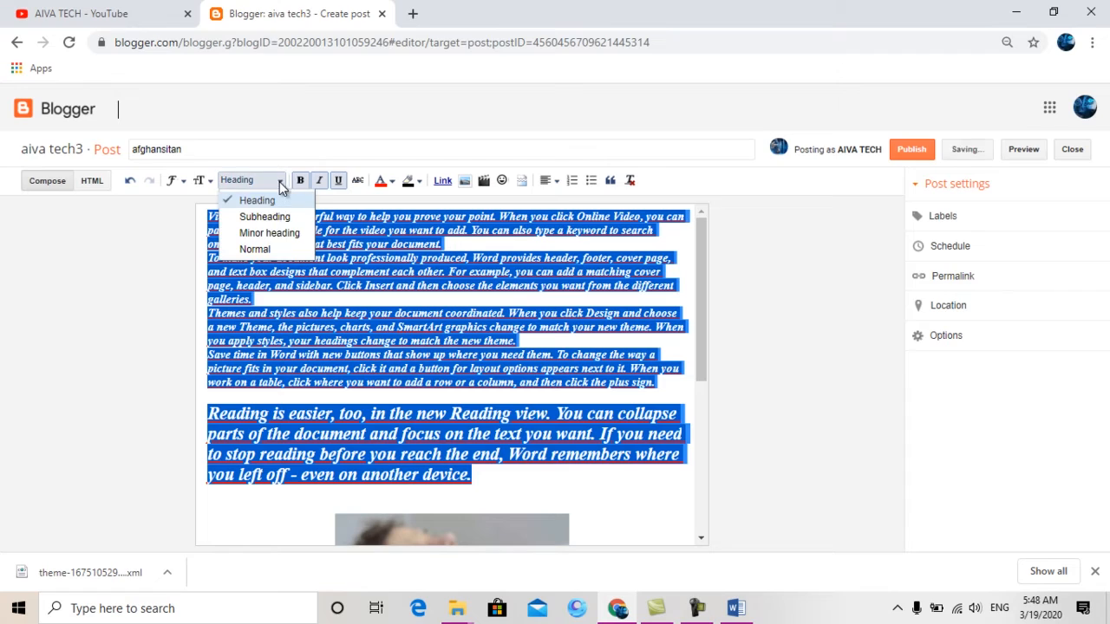
pyautogui.click(237, 249)
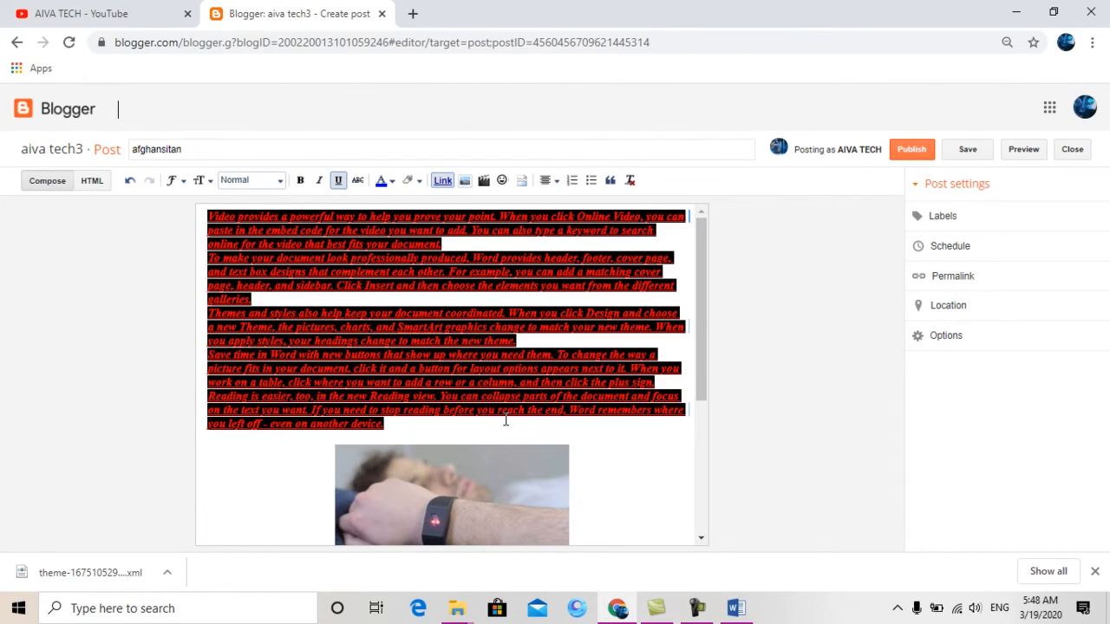
pyautogui.scroll(-3, 521, 434)
pyautogui.scroll(3, 526, 449)
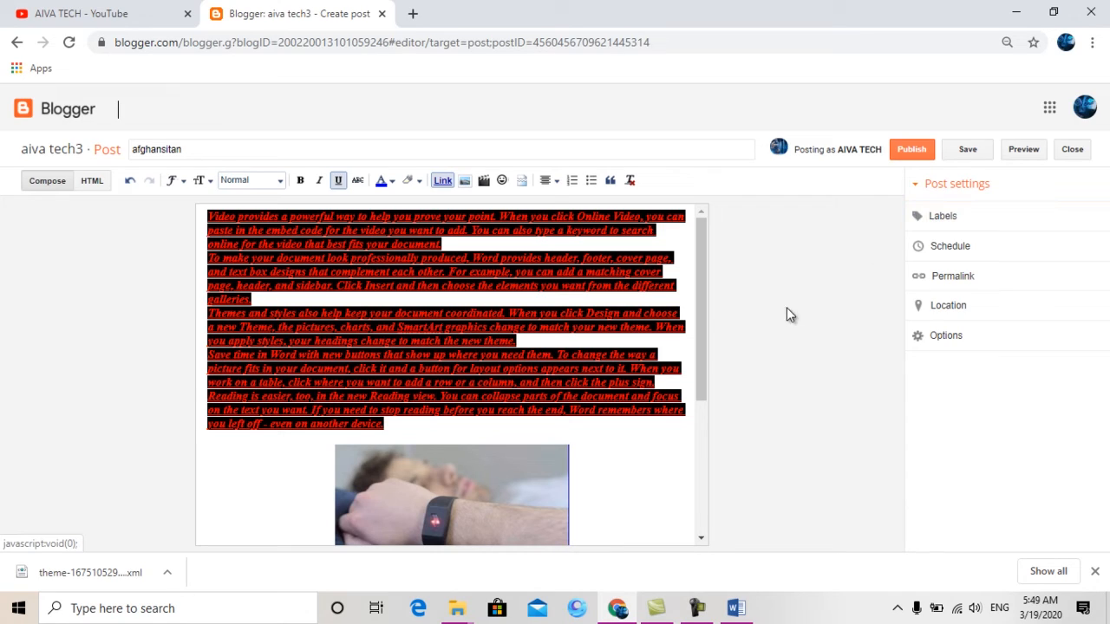
pyautogui.moveTo(697, 283); pyautogui.dragTo(744, 256)
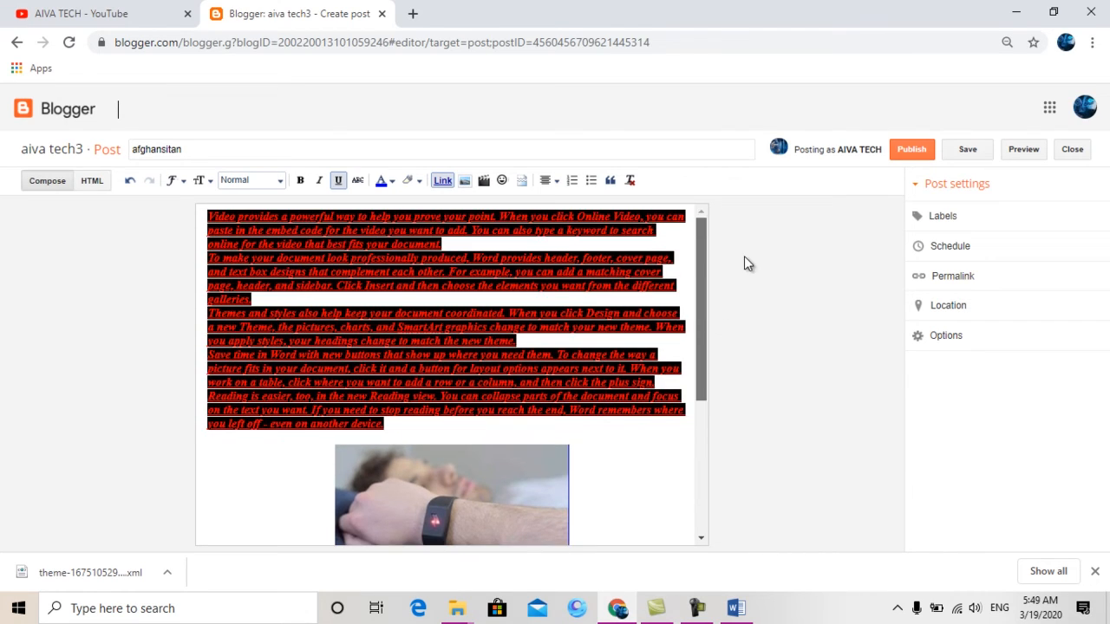
# - Add the labels teaching, student and school to the post, separated by commas
pyautogui.click(941, 219)
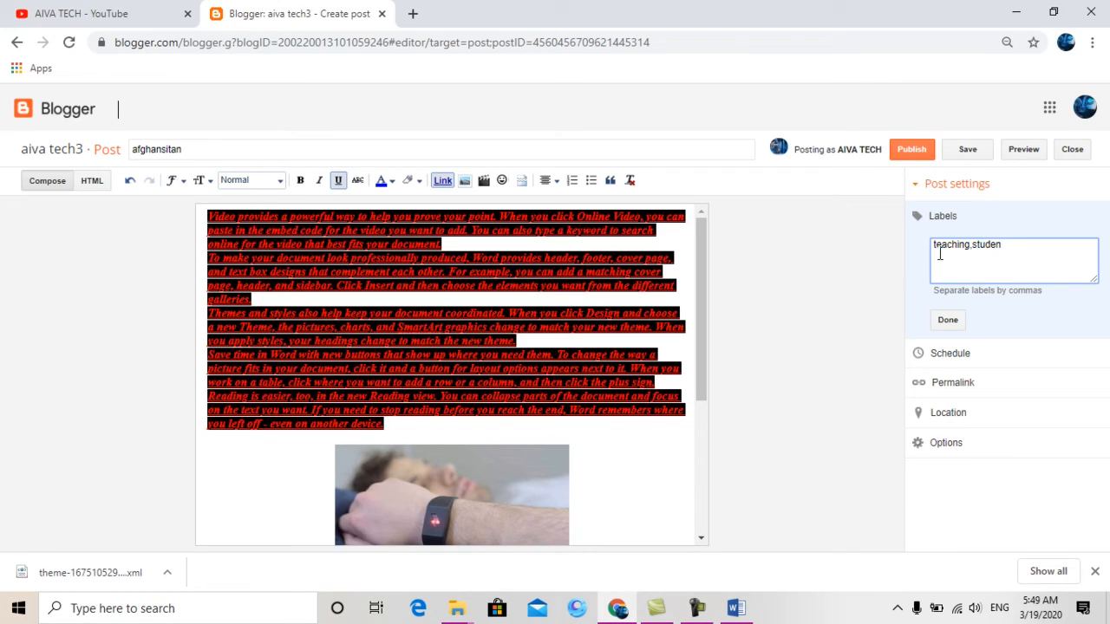
pyautogui.write('t')
pyautogui.moveTo(972, 246); pyautogui.dragTo(906, 257)
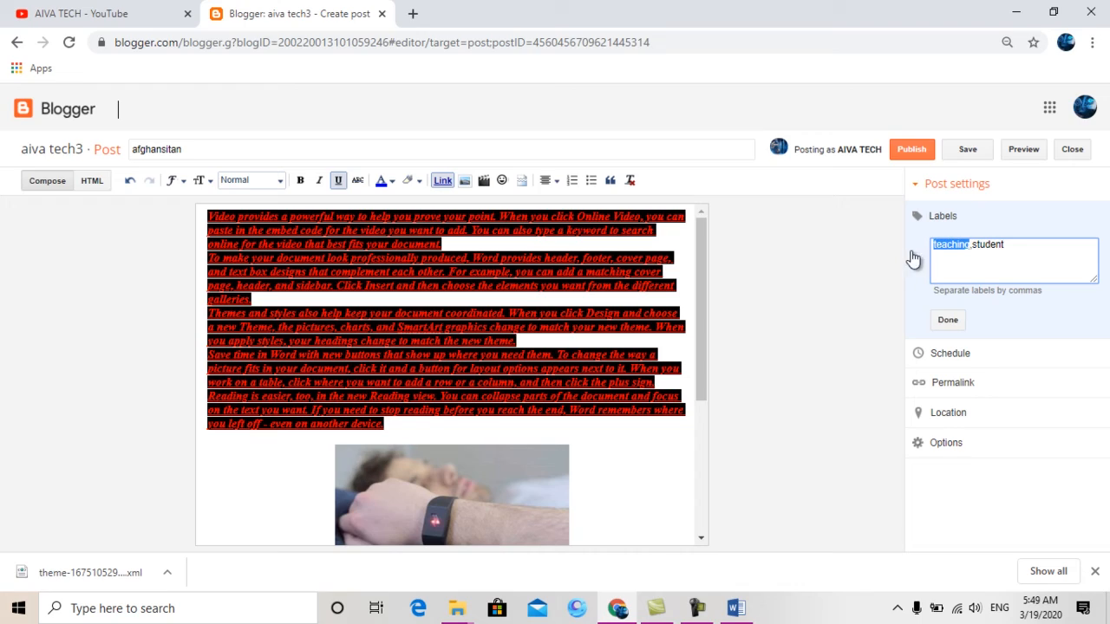
pyautogui.moveTo(971, 245); pyautogui.dragTo(1012, 249)
pyautogui.click(1010, 243)
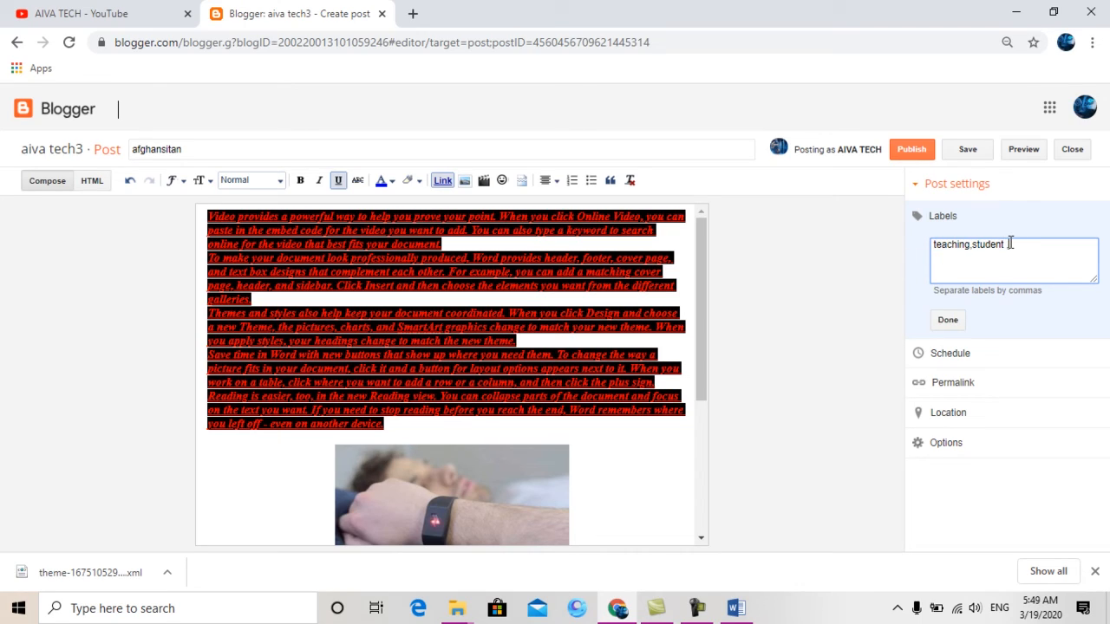
pyautogui.write(',school,')
pyautogui.moveTo(1037, 244); pyautogui.dragTo(775, 249)
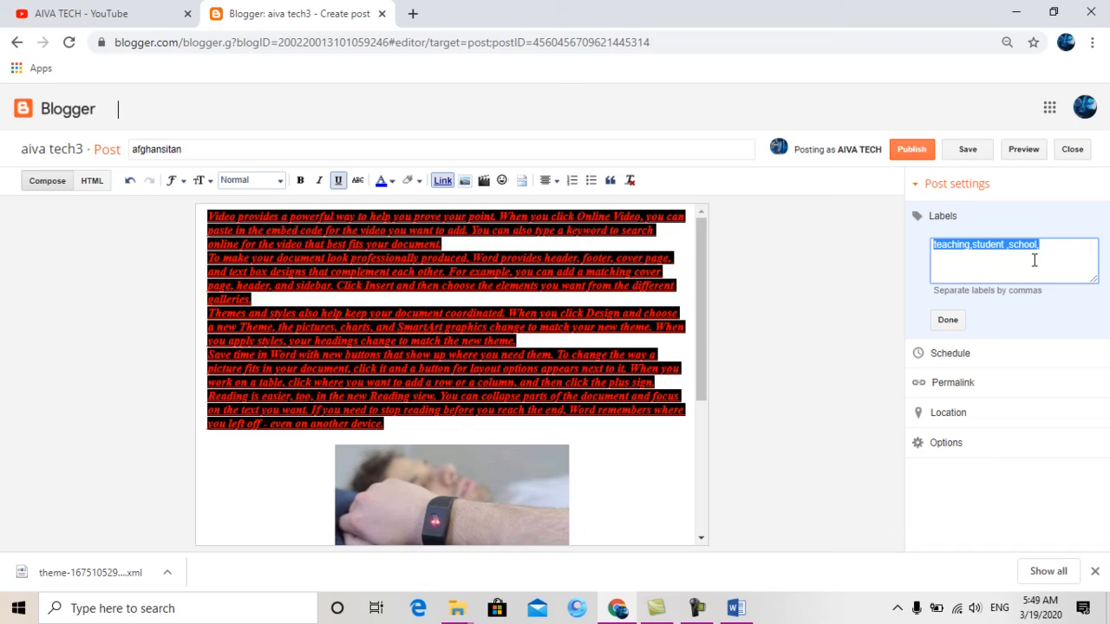
pyautogui.click(1059, 249)
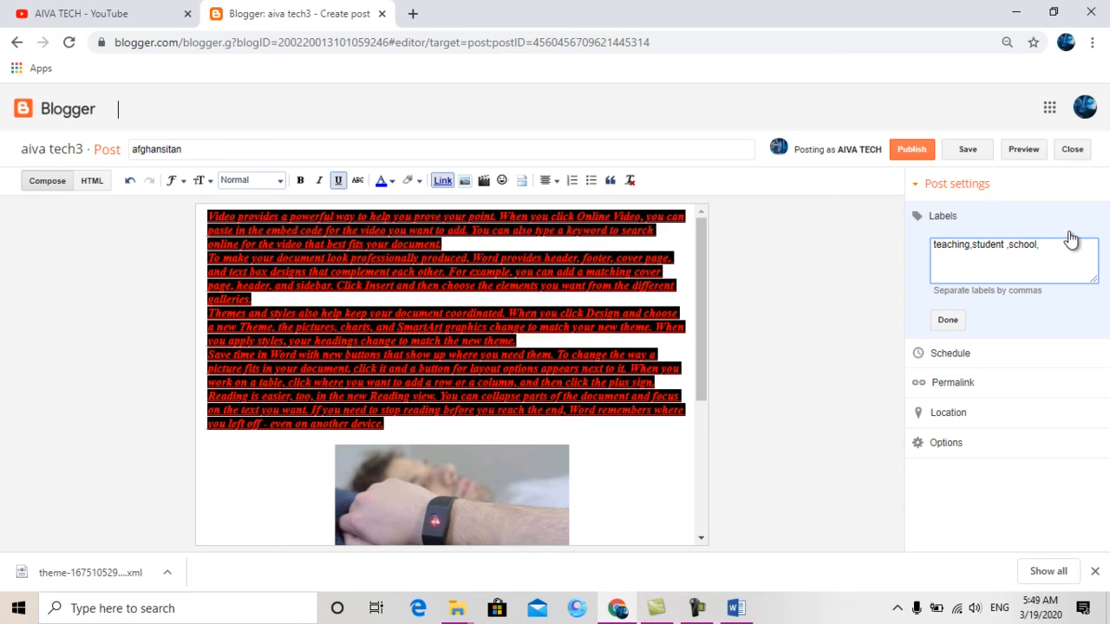
pyautogui.click(948, 321)
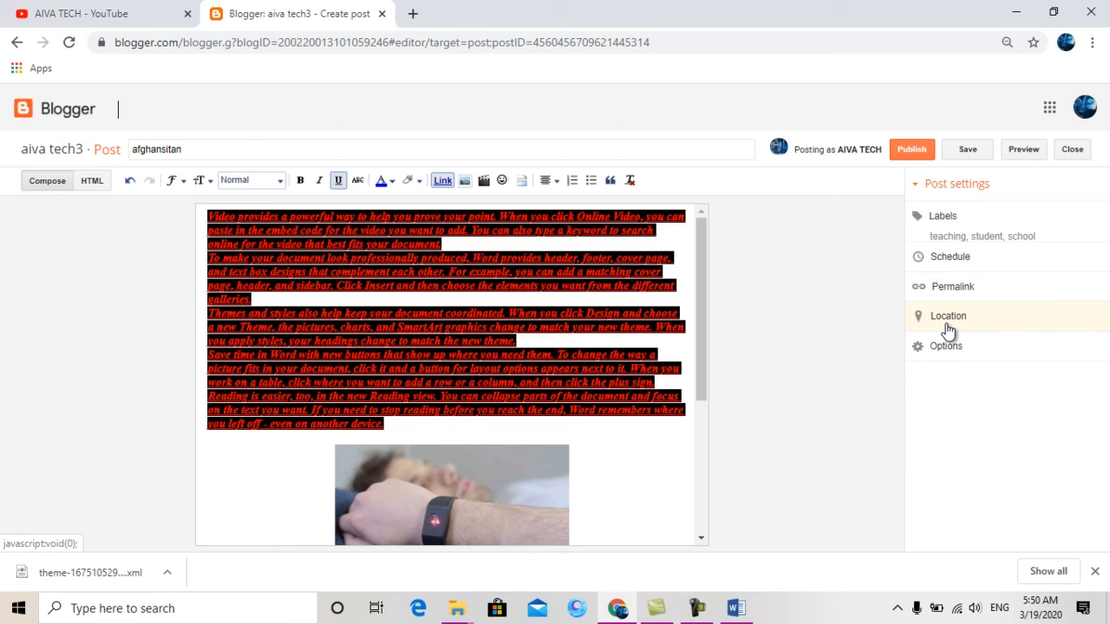
# - Open a preview of the post
pyautogui.click(1024, 150)
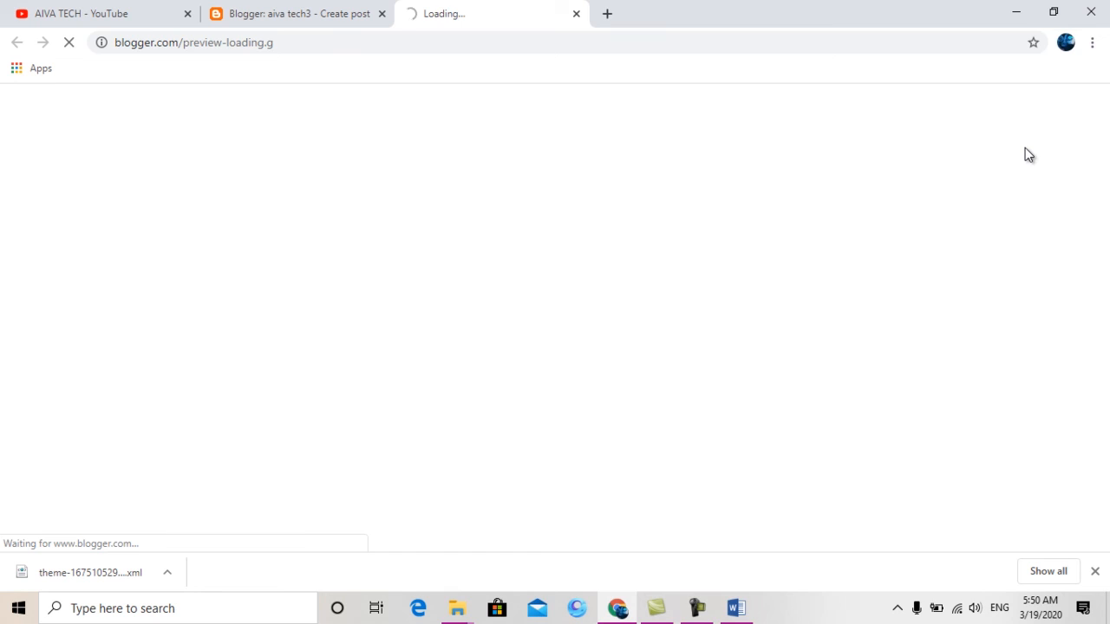